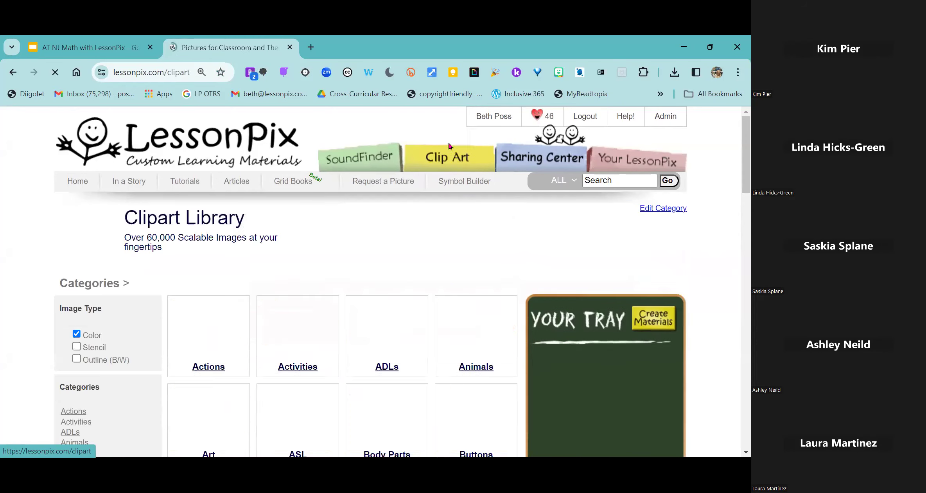
Step: Open the Springtime subcategory of the Holiday & Seasons category in the clip art library
scroll(443, 265, down, 3)
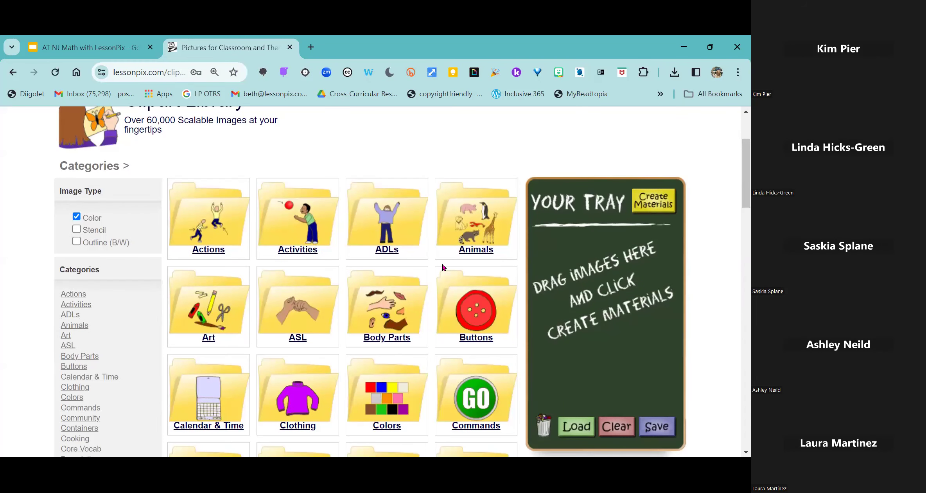
scroll(443, 265, down, 2)
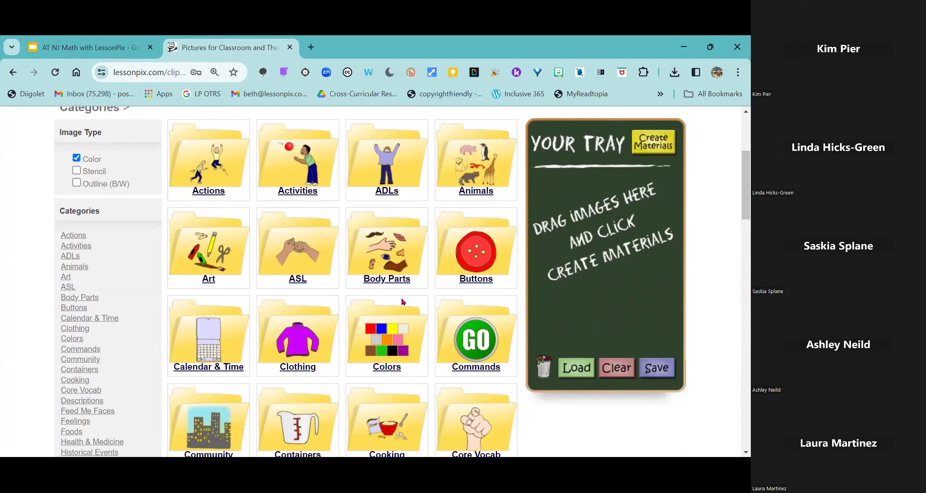
scroll(401, 302, down, 6)
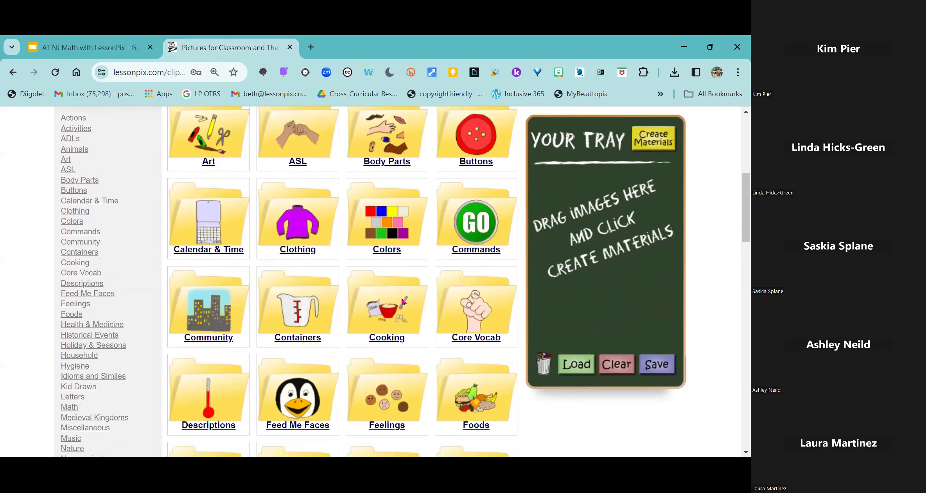
scroll(403, 302, down, 3)
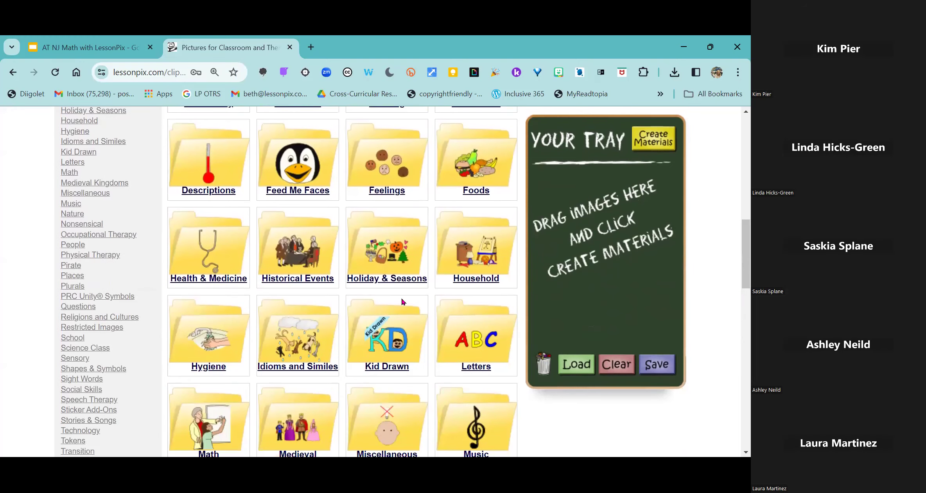
click(404, 282)
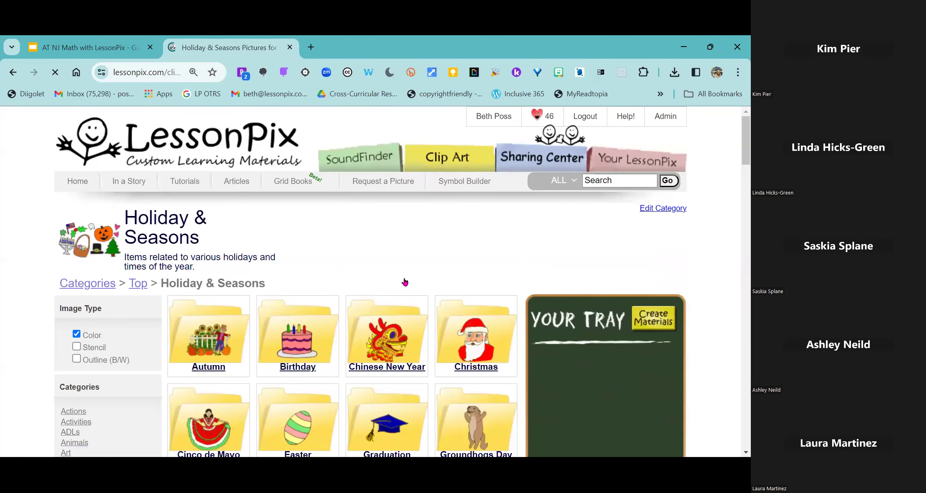
scroll(404, 282, down, 4)
scroll(406, 283, down, 3)
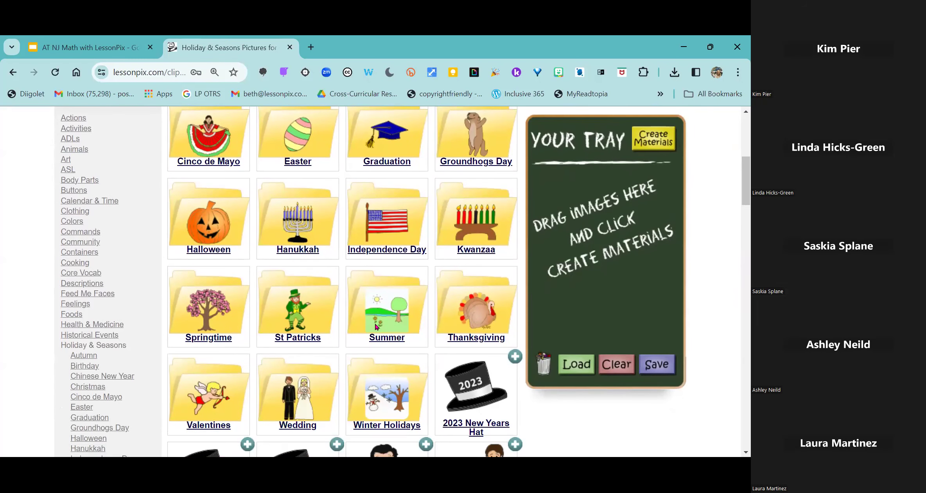
click(197, 337)
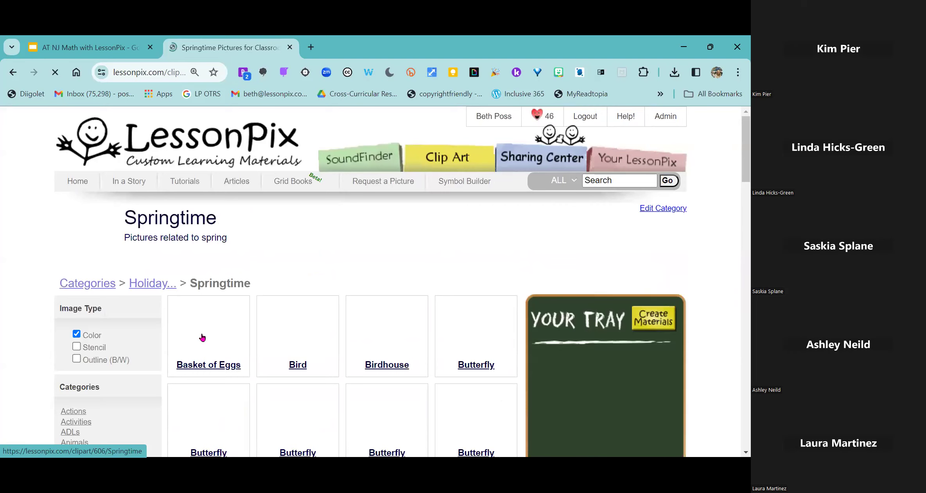
Step: Add the bird, orange butterfly, darker green caterpillar, hatching chick and daffodils pictures to the tray
scroll(258, 362, down, 1)
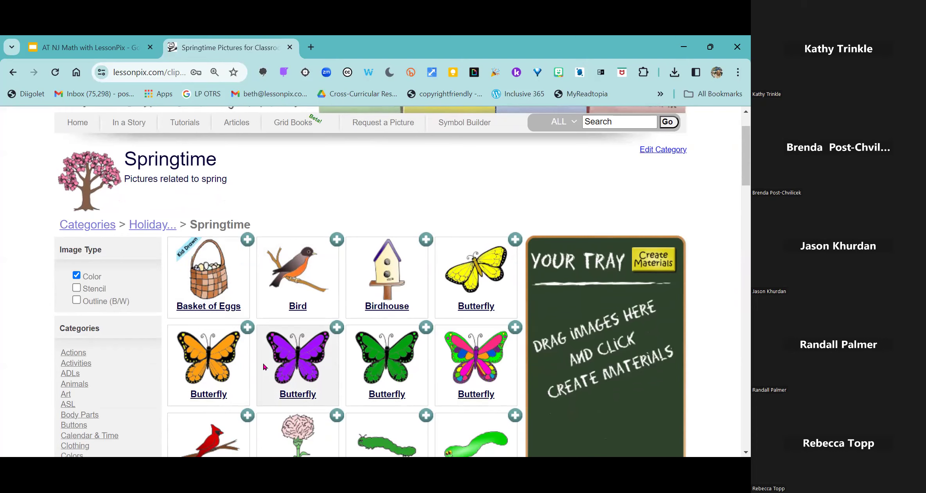
click(336, 240)
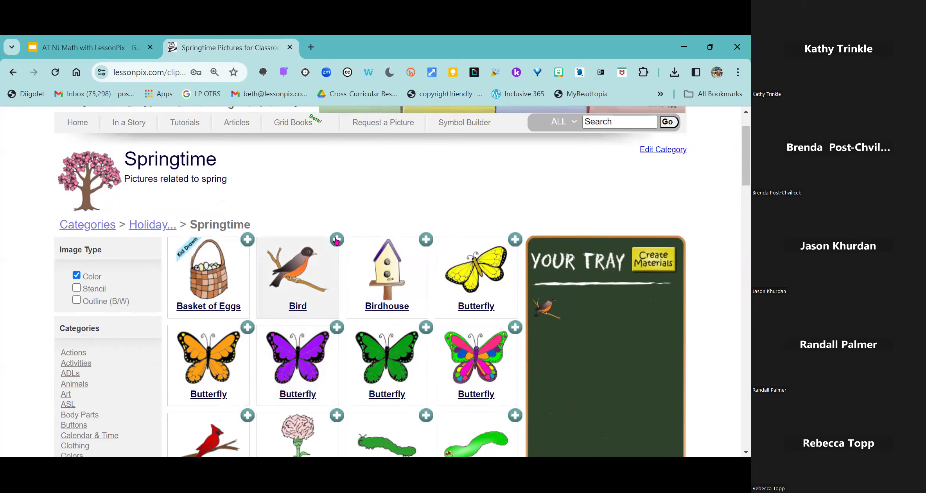
click(247, 327)
scroll(391, 309, down, 4)
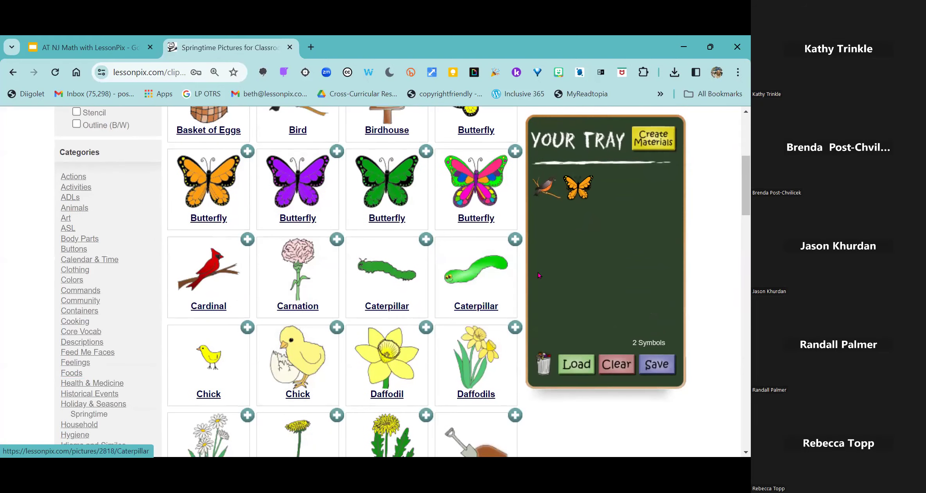
click(426, 239)
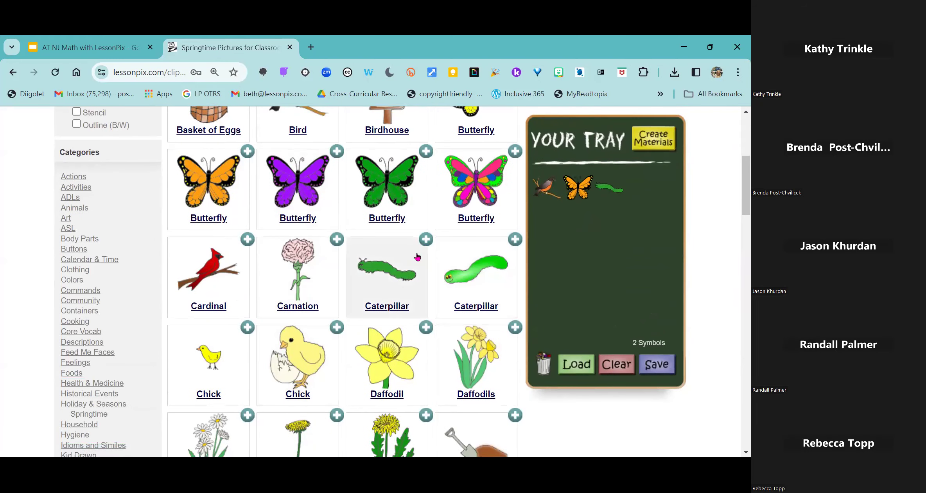
scroll(417, 257, down, 2)
click(337, 269)
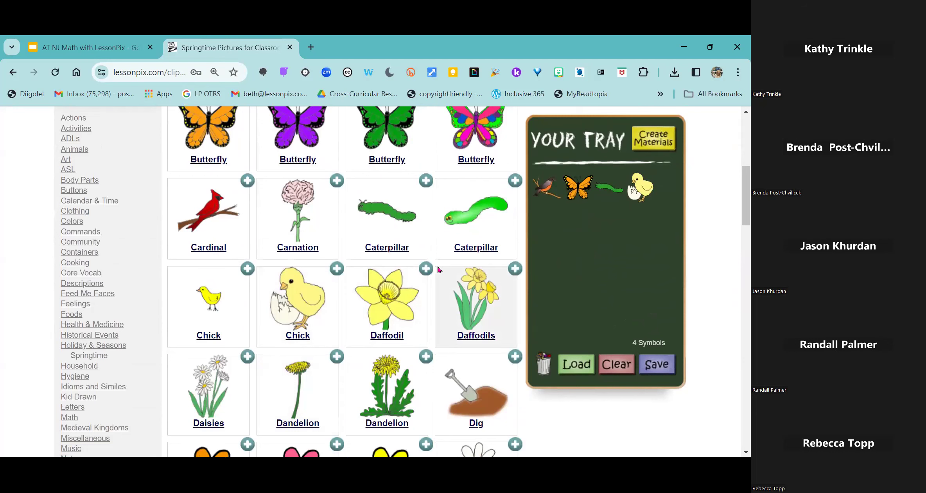
click(515, 268)
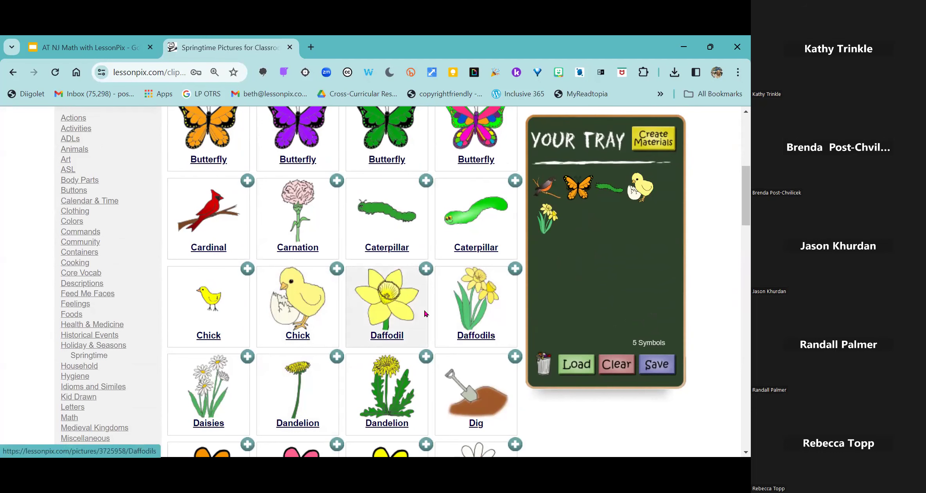
Step: Add the pink-flowered garden, the hoe and the nest with eggs to the tray
scroll(426, 313, down, 5)
scroll(413, 324, down, 3)
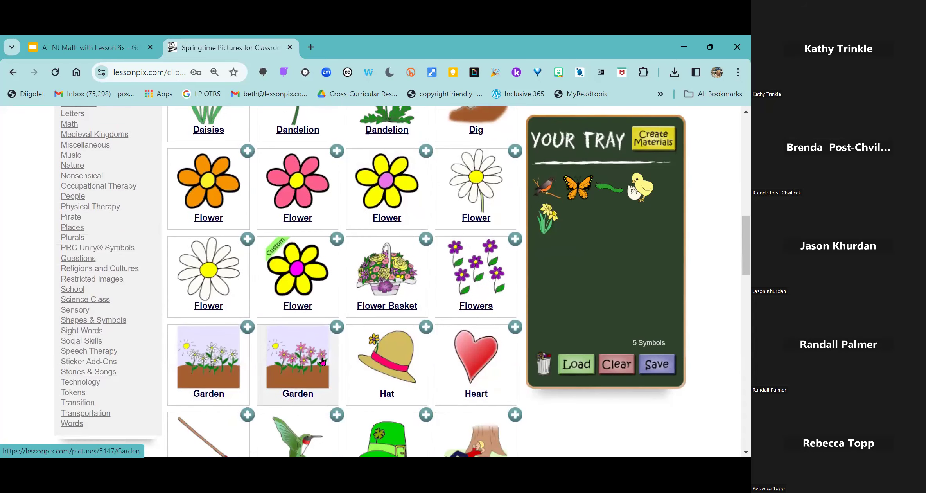
click(337, 327)
scroll(339, 352, down, 3)
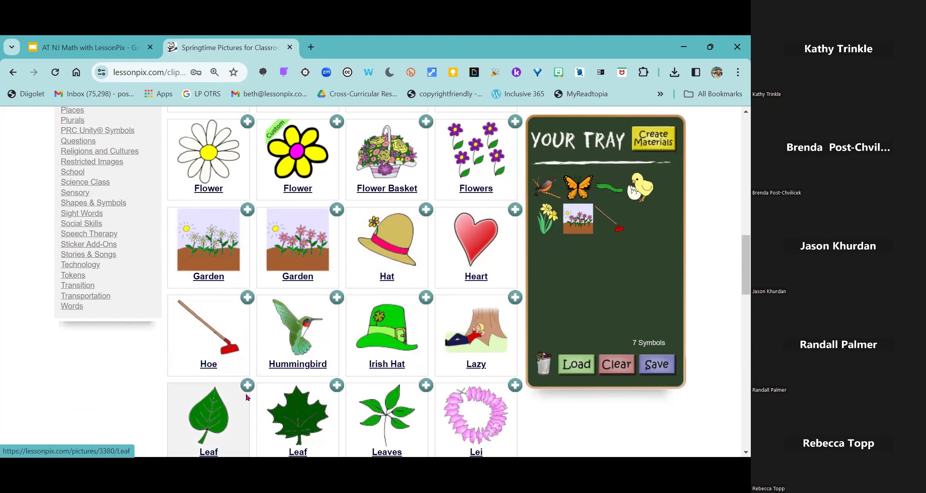
scroll(246, 397, down, 3)
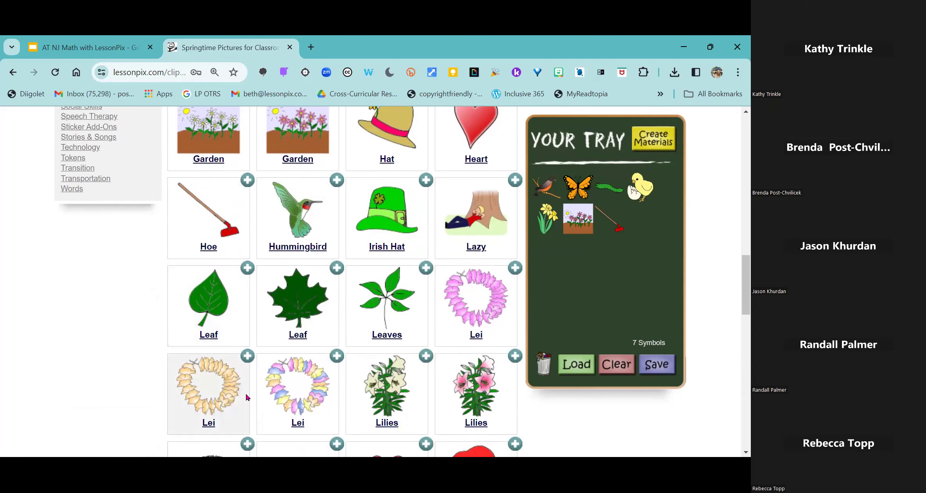
scroll(250, 395, down, 6)
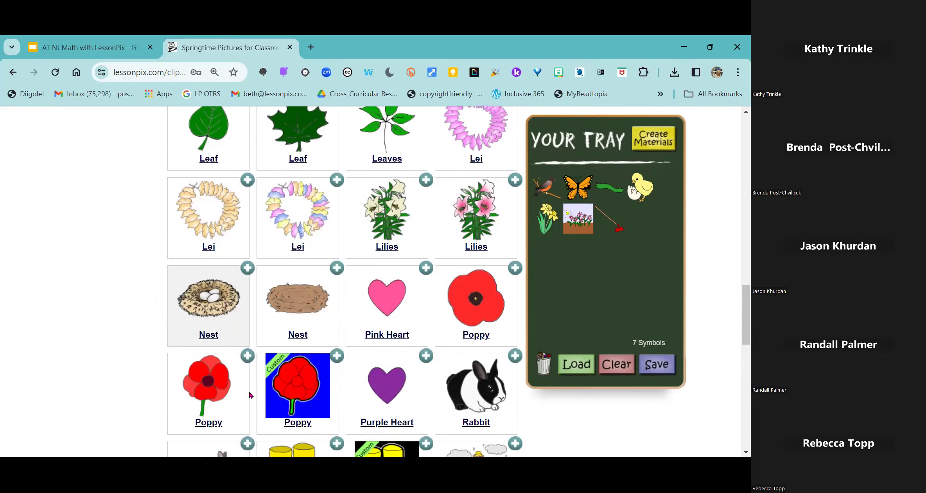
click(246, 212)
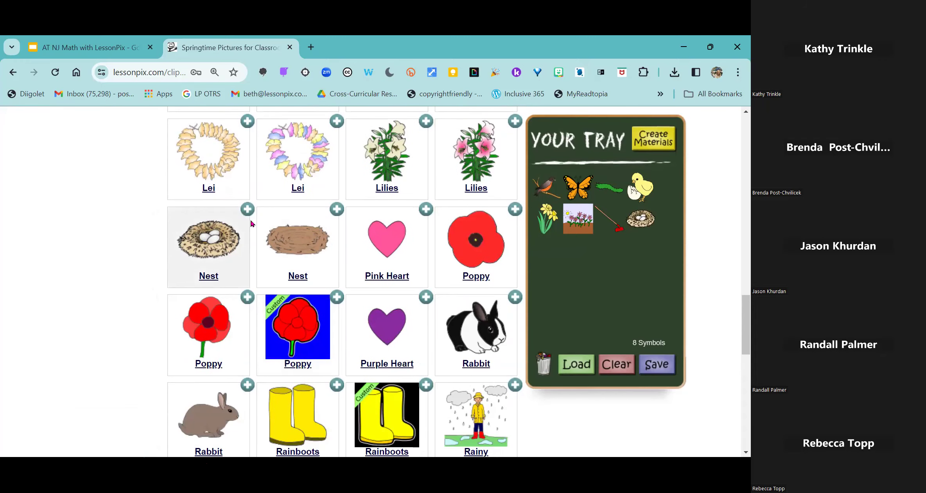
Step: Add the brown rabbit, plain yellow rainboots, second Rainy picture and first Spring picture to the tray
scroll(242, 299, down, 2)
scroll(242, 299, down, 2)
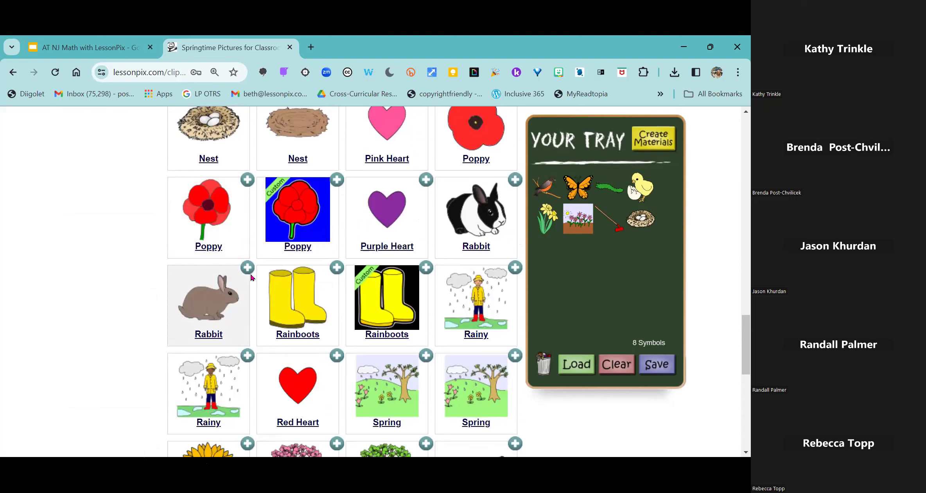
click(248, 268)
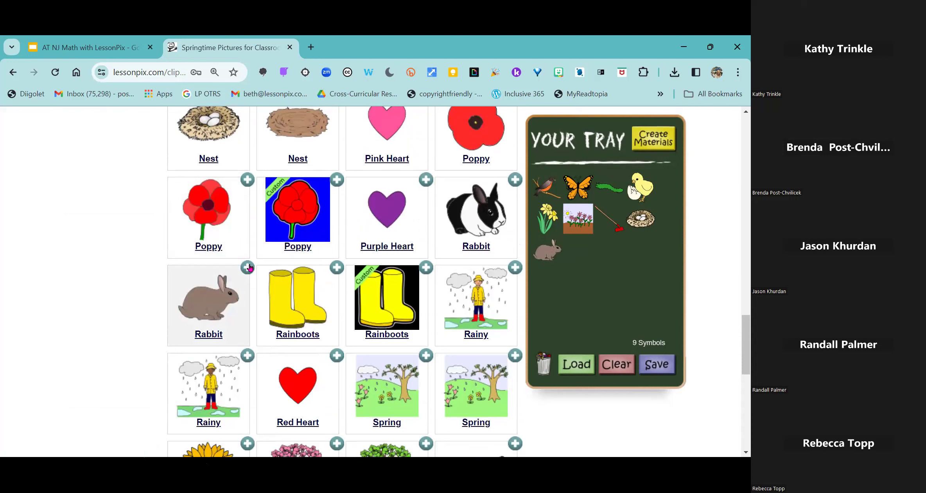
click(336, 268)
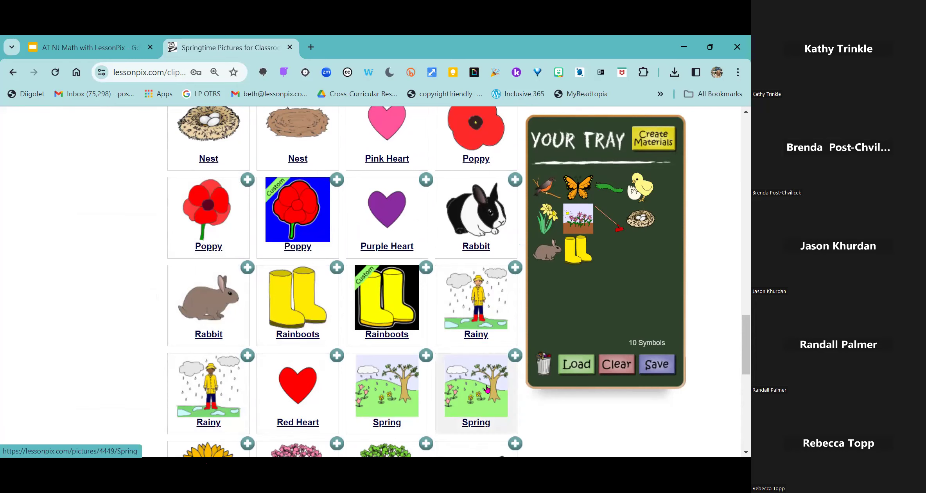
scroll(228, 397, down, 1)
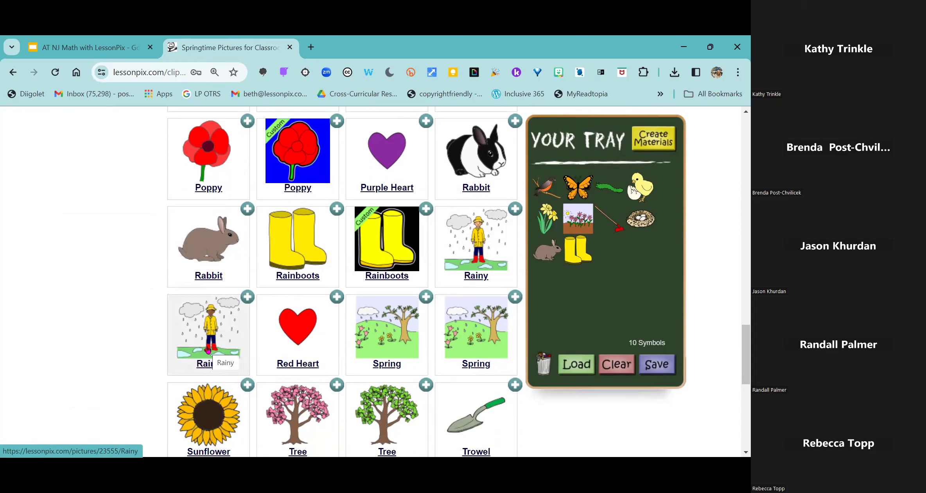
click(250, 299)
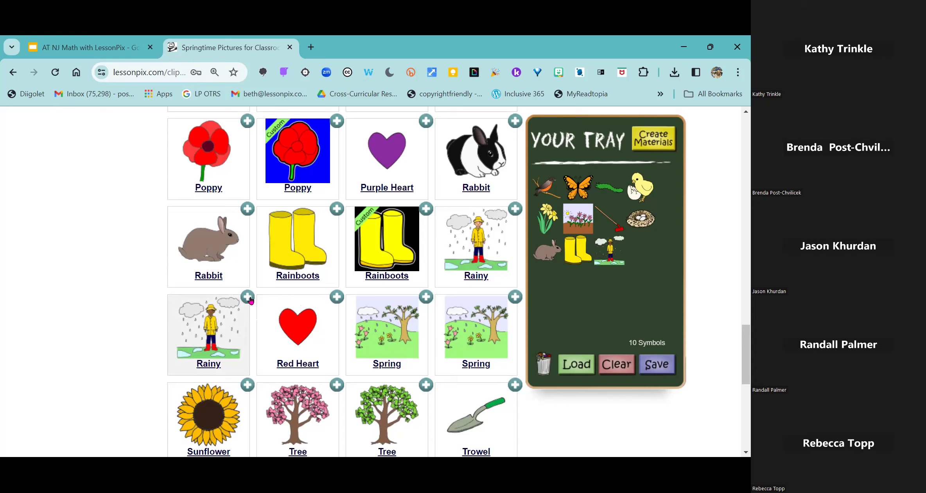
click(425, 299)
Step: Add the pink blossoming tree, the trowel and the watering can to the tray
scroll(376, 309, down, 3)
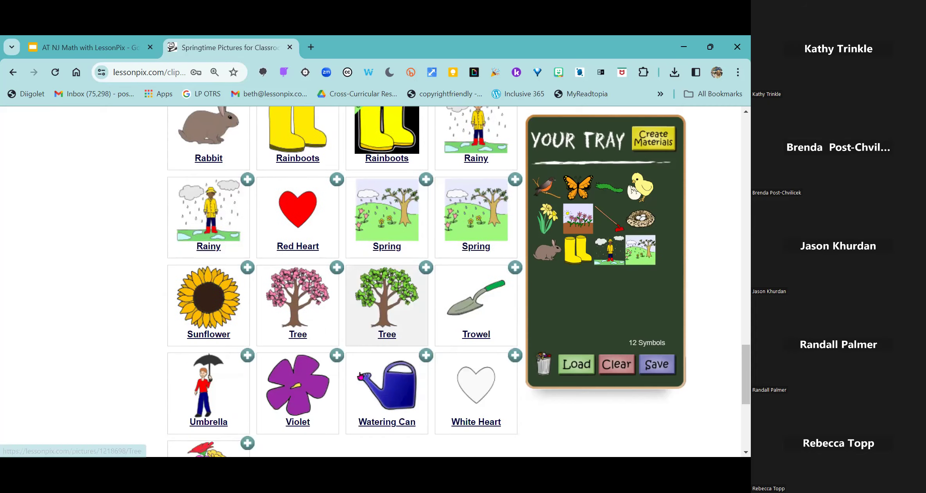
click(336, 269)
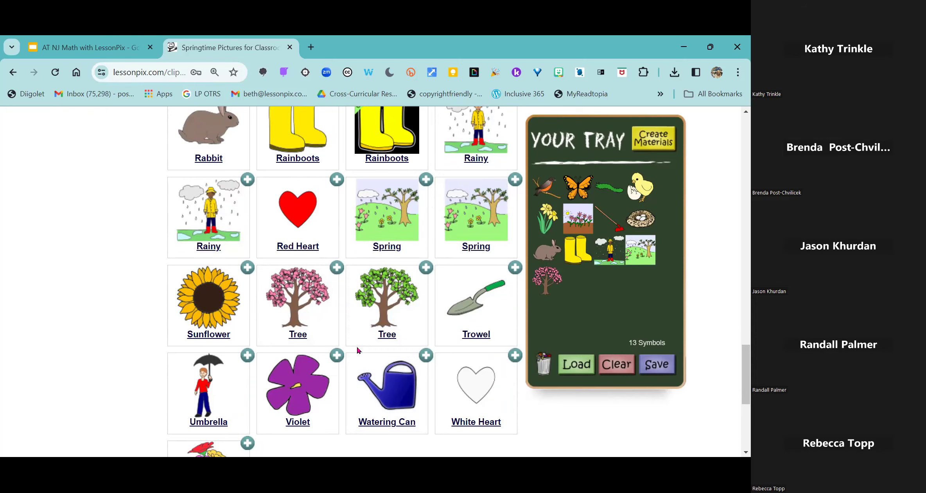
scroll(357, 350, down, 1)
click(516, 209)
scroll(329, 355, down, 1)
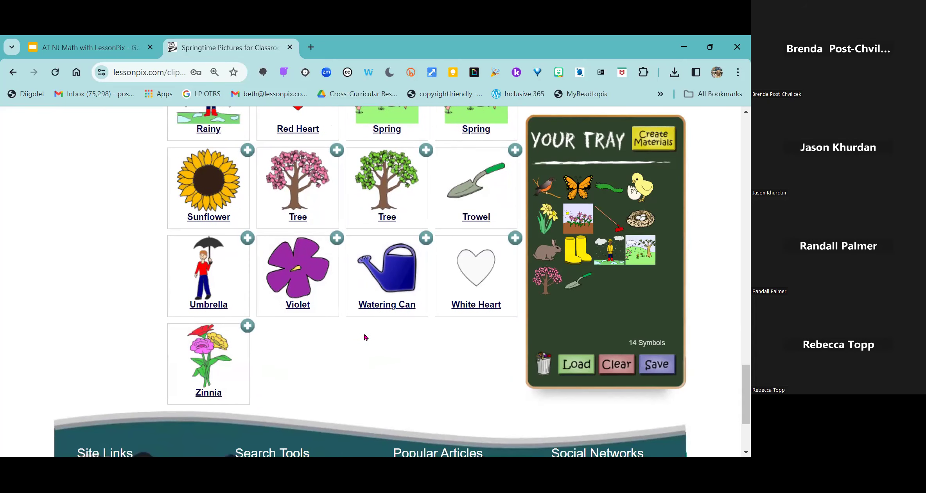
scroll(345, 324, up, 1)
click(426, 293)
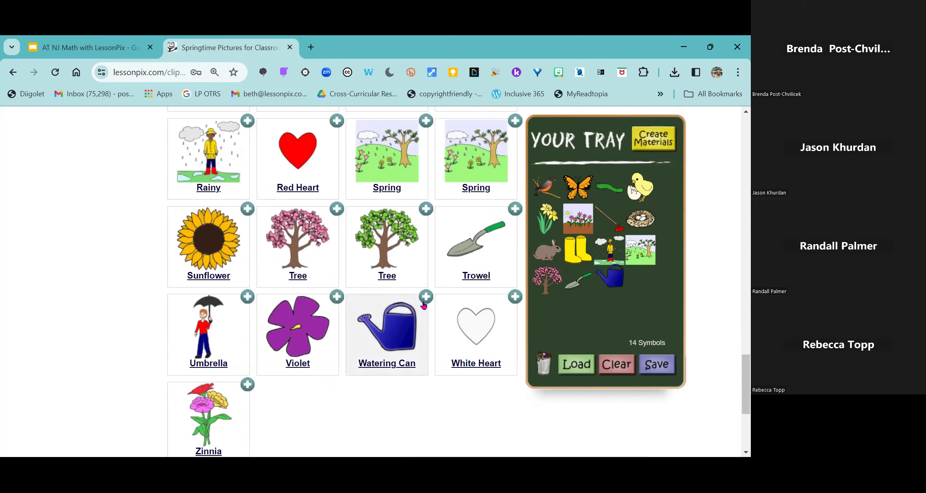
Step: Limit the site search to Images and search for "flowers"
scroll(422, 307, up, 1)
scroll(422, 307, up, 20)
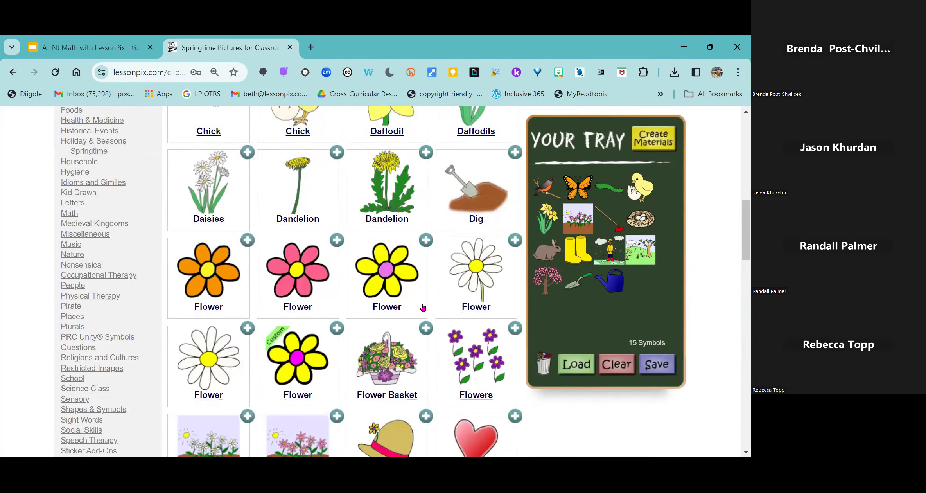
scroll(423, 307, up, 7)
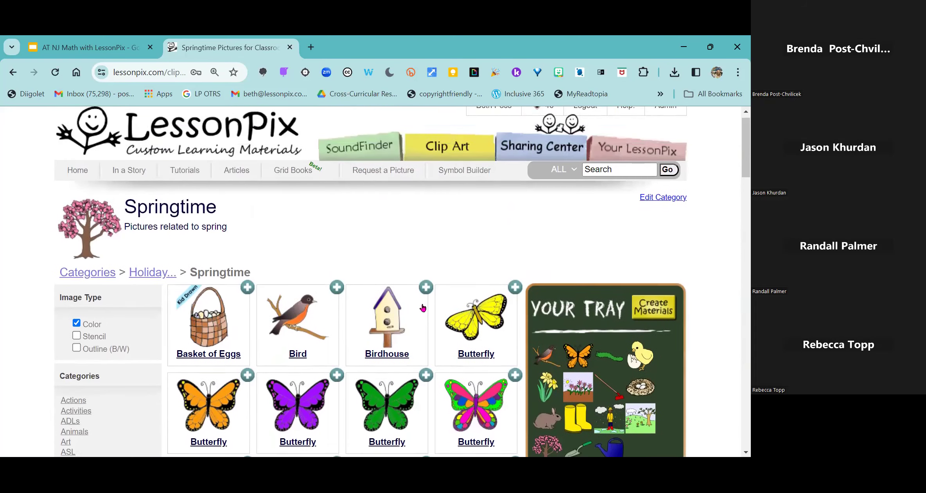
click(577, 181)
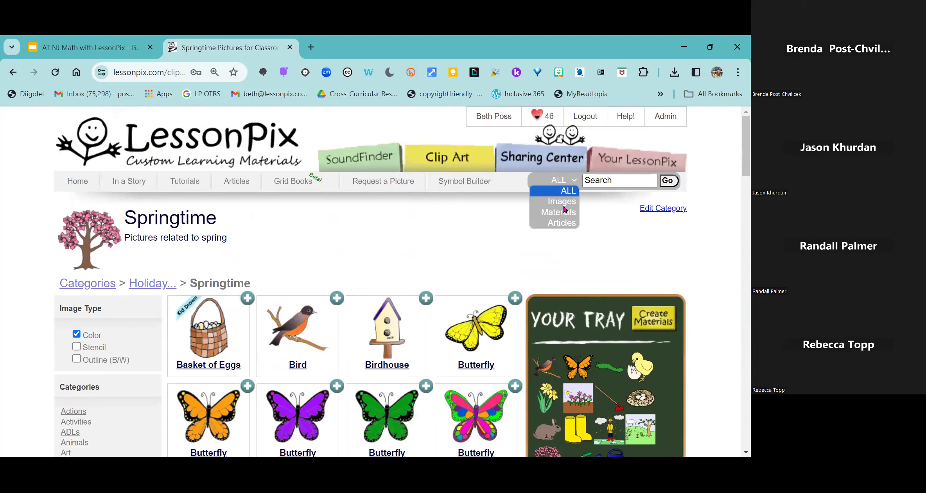
click(561, 201)
click(603, 181)
text(flowers)
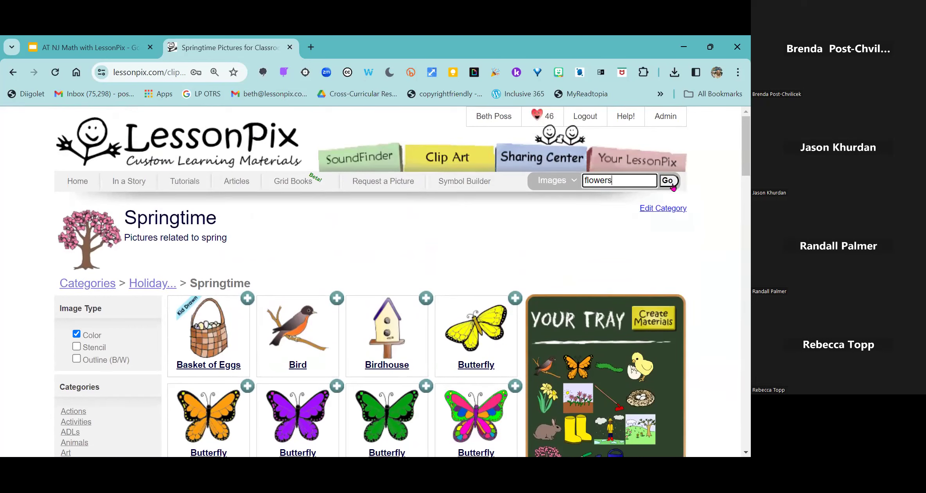
click(670, 184)
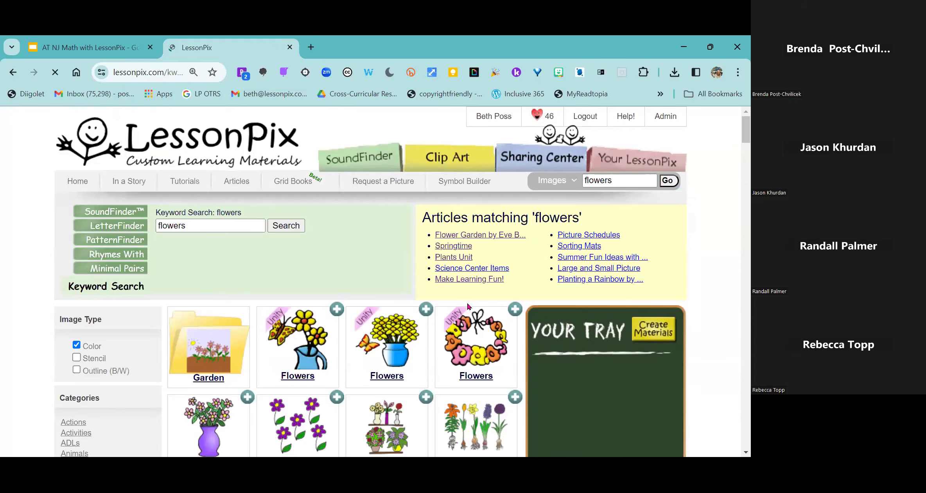
Step: Add the Flowers picture showing a row of plants with bulbs and roots, without soil, to the tray
scroll(462, 344, down, 3)
scroll(462, 343, down, 3)
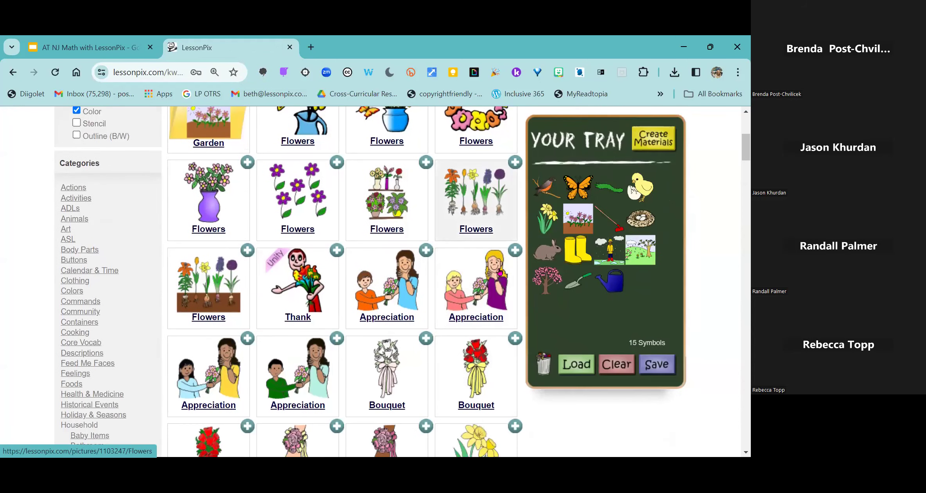
click(516, 163)
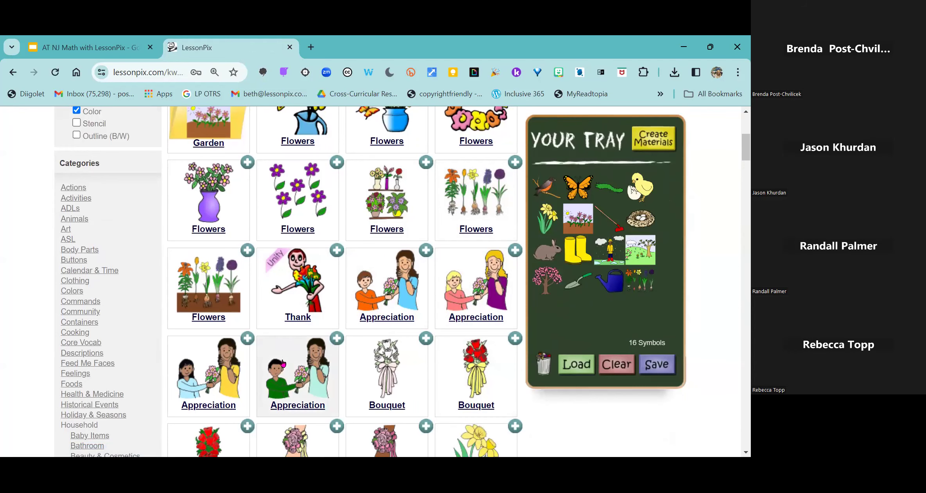
Step: Add the Pansies and Tulips pictures from the flower results to the tray
scroll(282, 365, down, 2)
scroll(282, 365, down, 6)
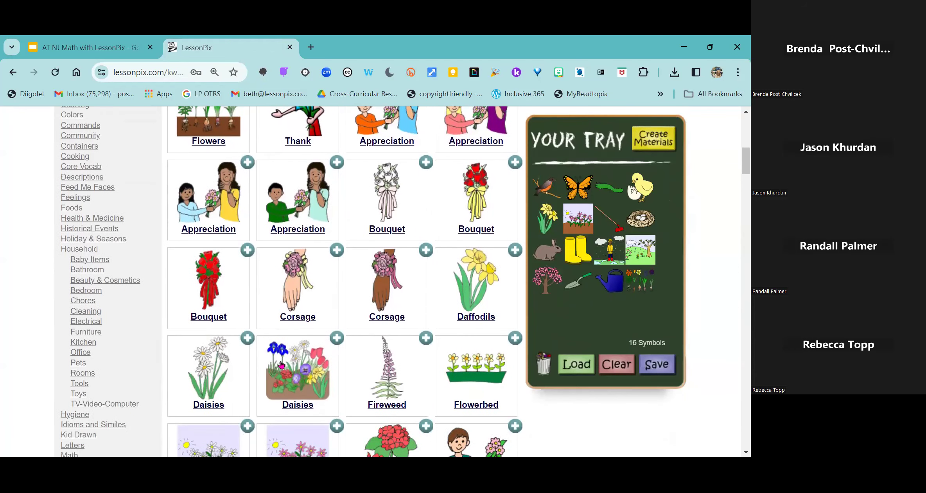
scroll(281, 364, down, 5)
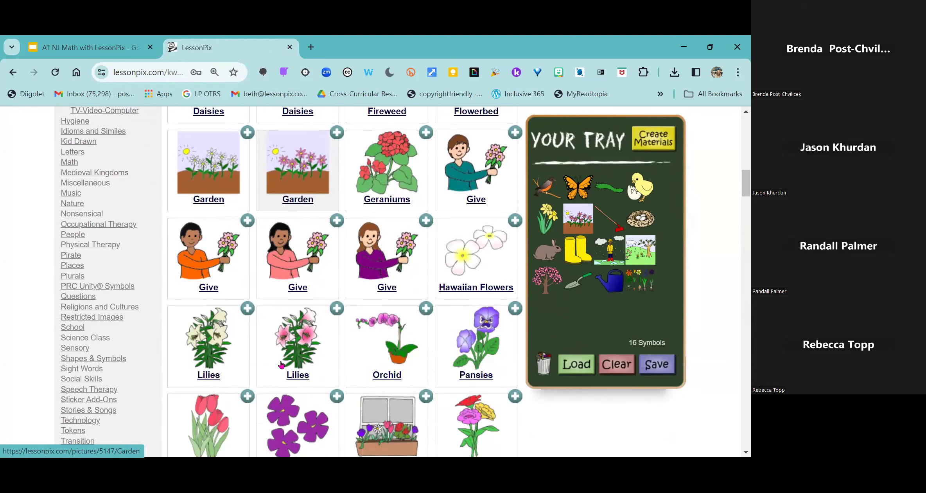
scroll(282, 364, down, 3)
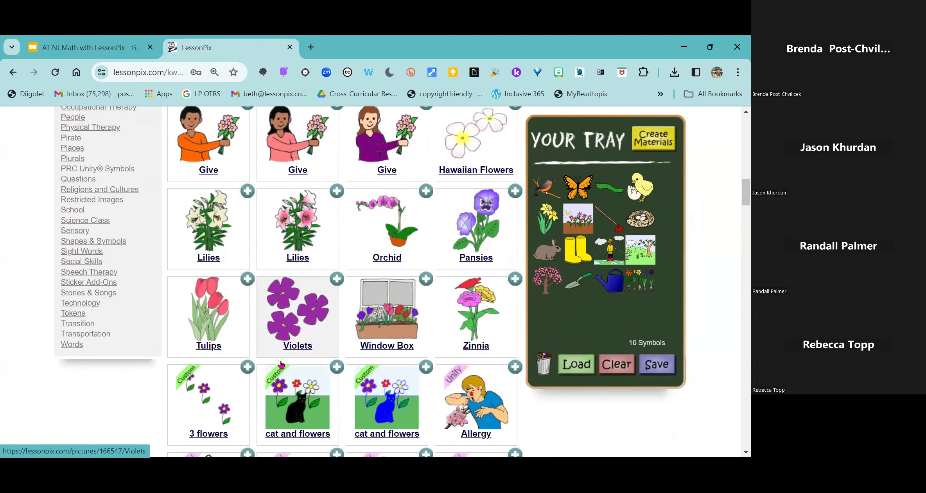
click(515, 191)
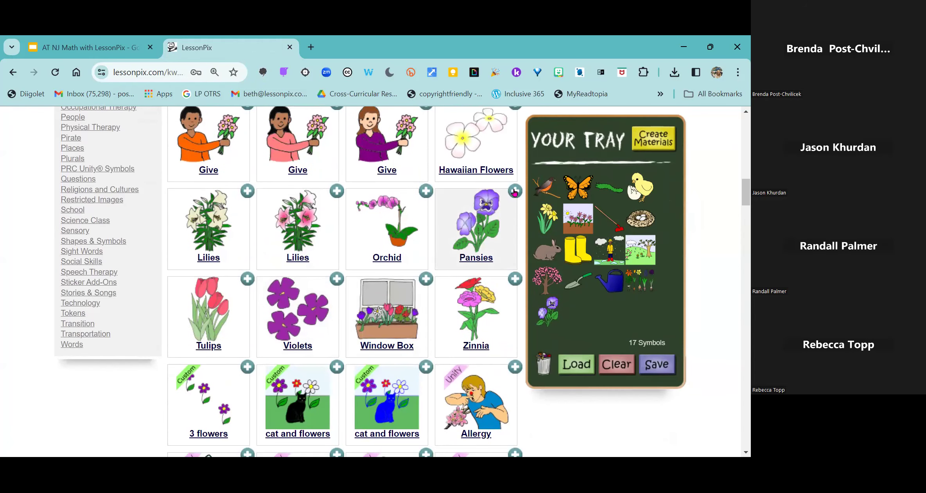
click(247, 279)
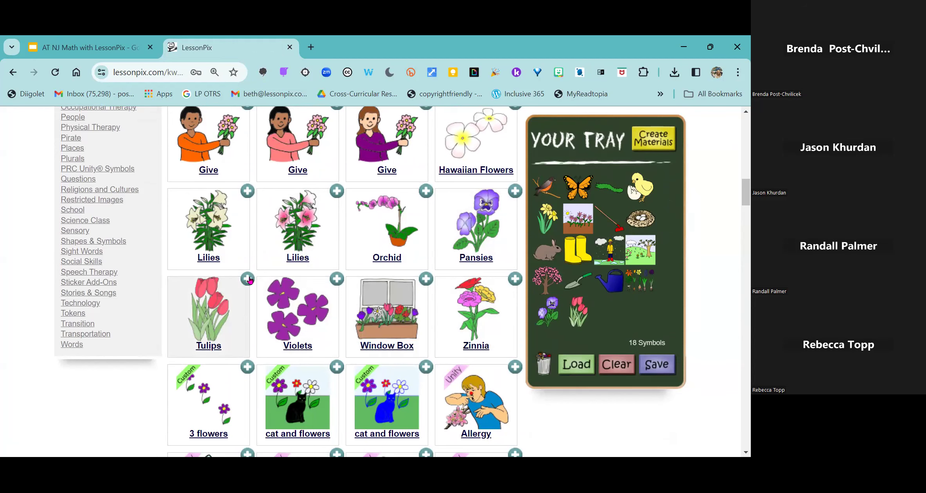
Step: Remove the Flowers picture showing the row of plants with bulbs and roots from the tray
scroll(254, 285, up, 15)
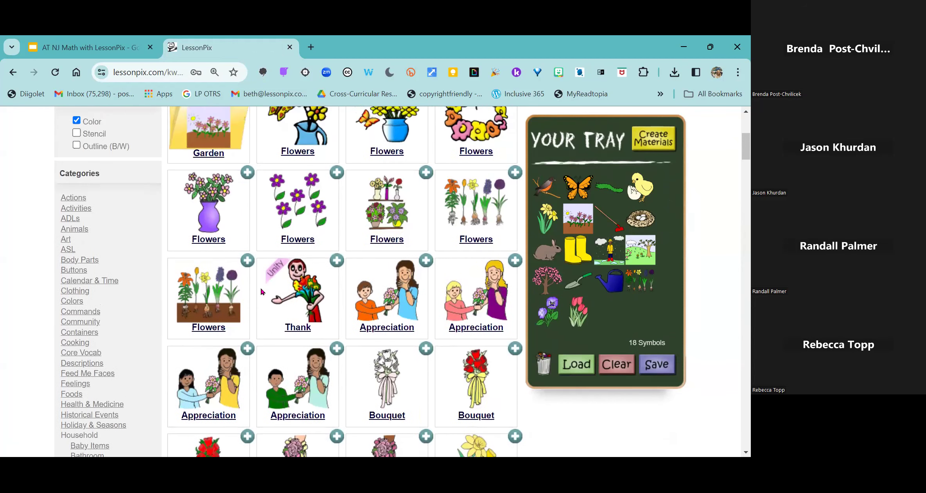
scroll(262, 292, up, 5)
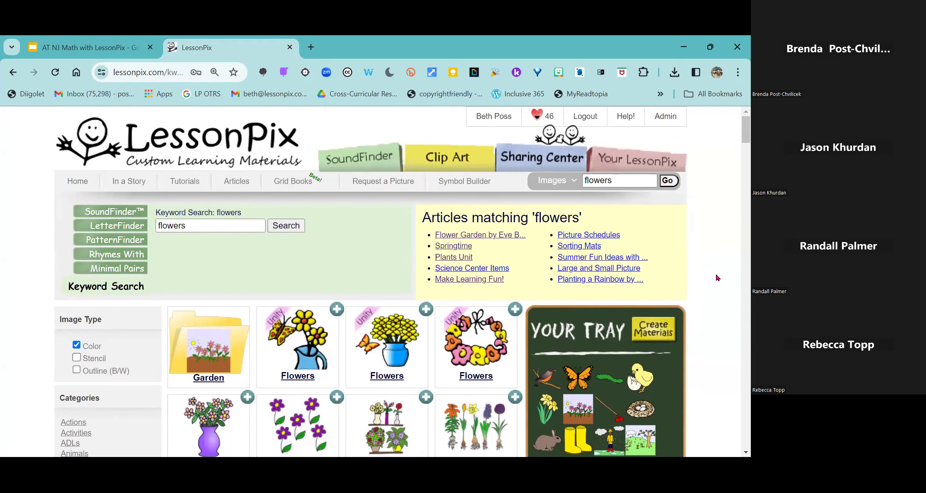
scroll(712, 323, down, 3)
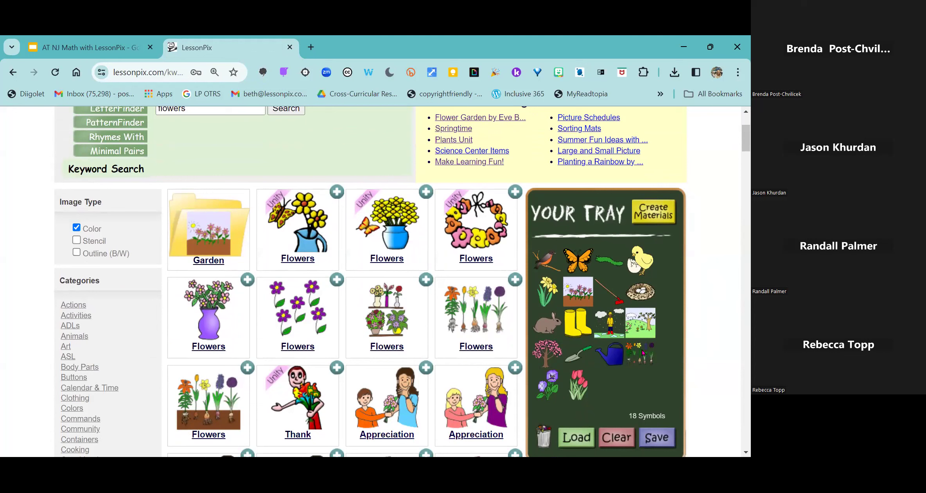
drag(643, 353, 544, 434)
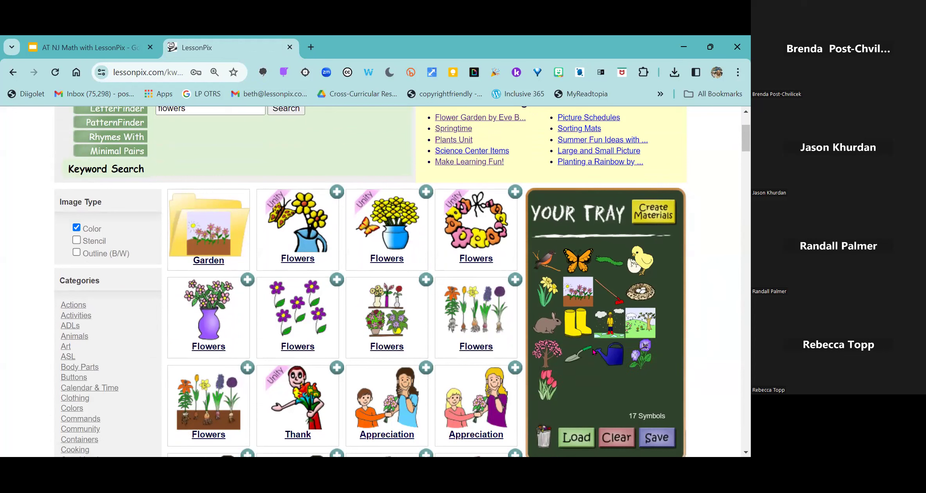
Step: Search the images for "boot" and add the first single yellow Rainboot picture to the tray
scroll(557, 245, up, 3)
click(638, 181)
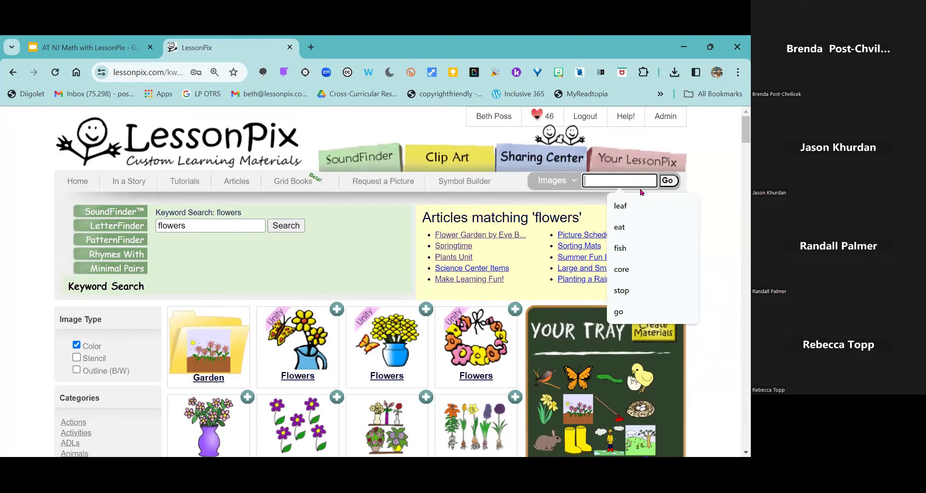
text(boot)
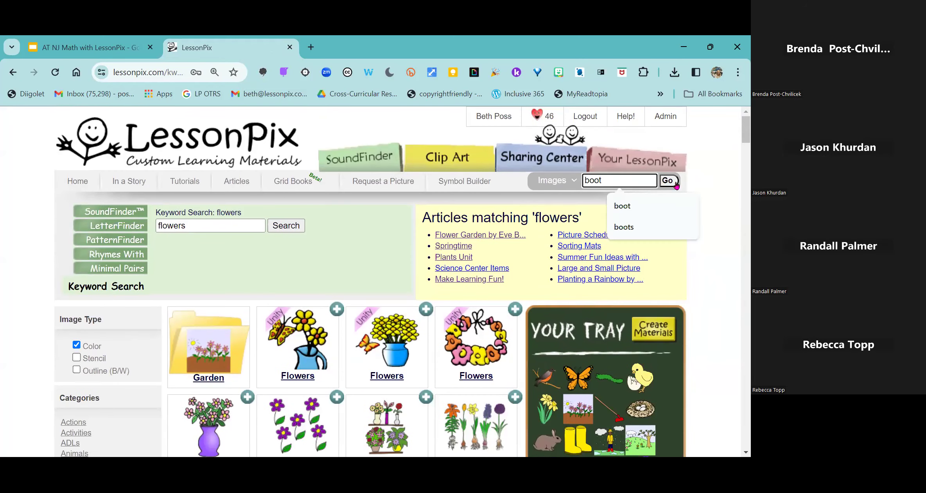
click(670, 181)
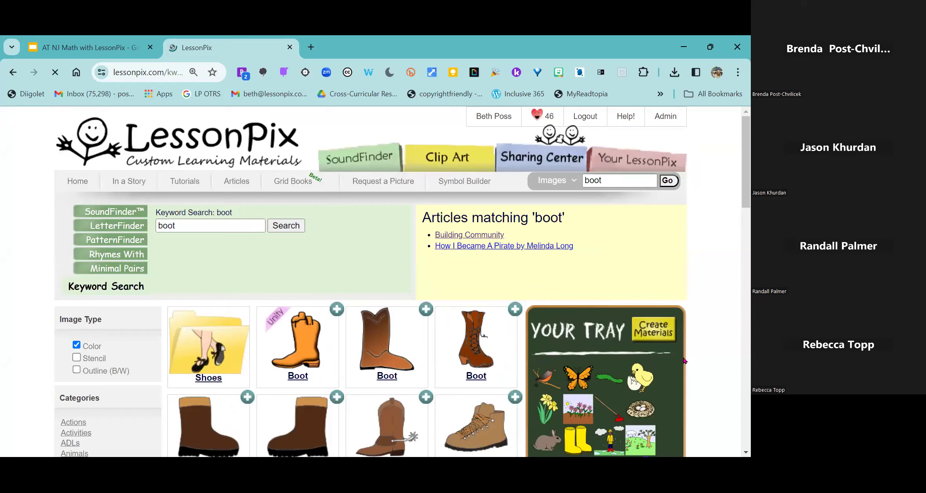
scroll(245, 250, down, 6)
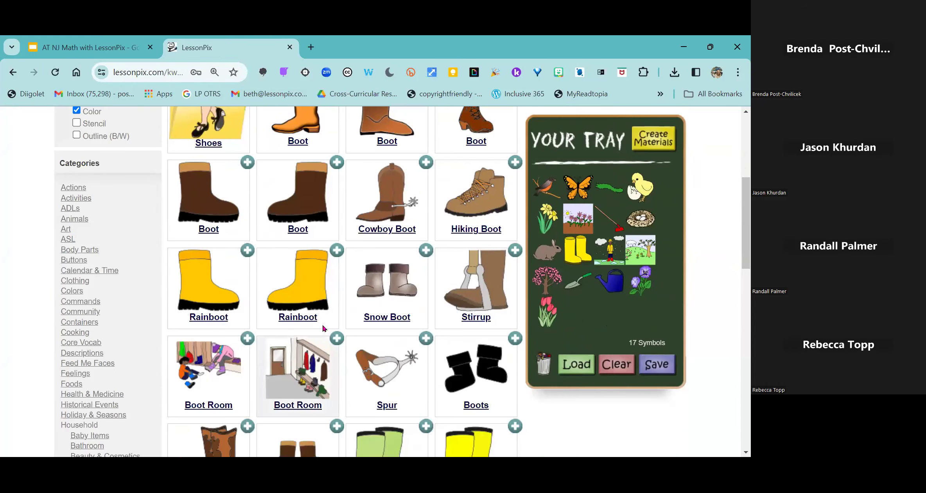
click(245, 250)
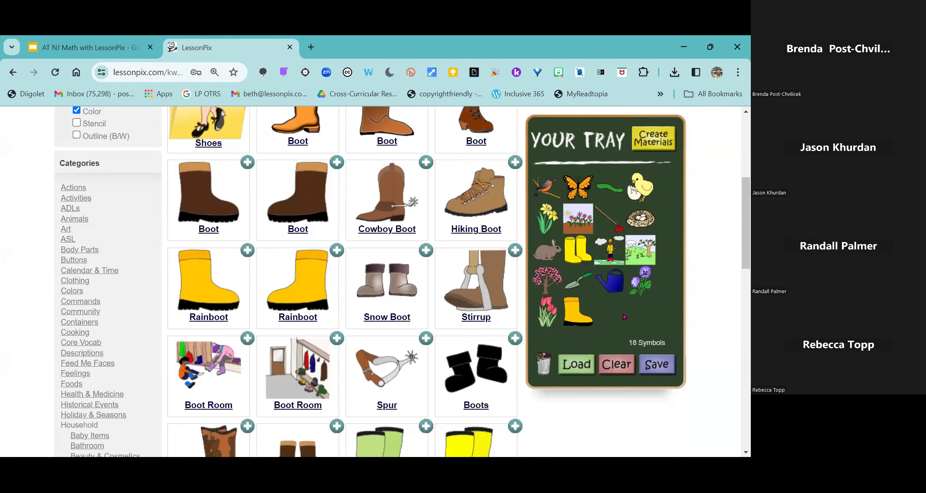
Step: Remove the pair of yellow rainboots, the Spring picture and the Rainy picture from the tray
drag(580, 249, 544, 364)
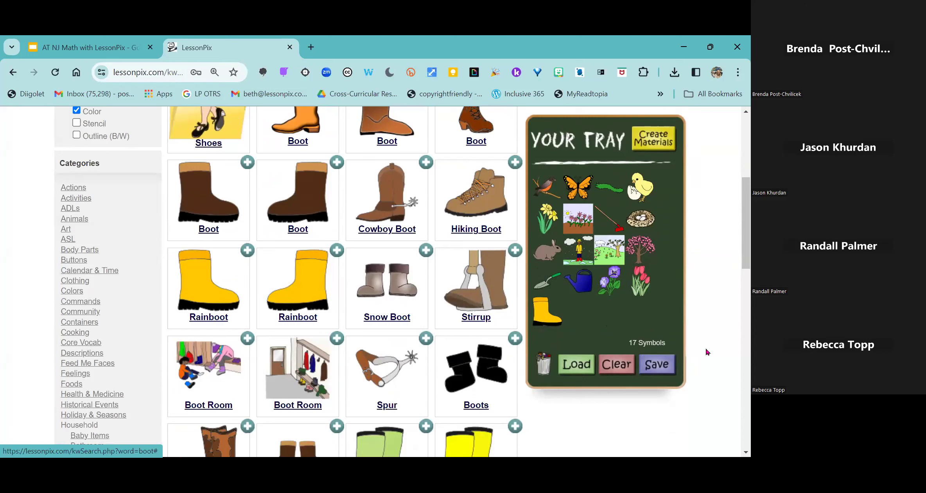
drag(609, 258, 544, 364)
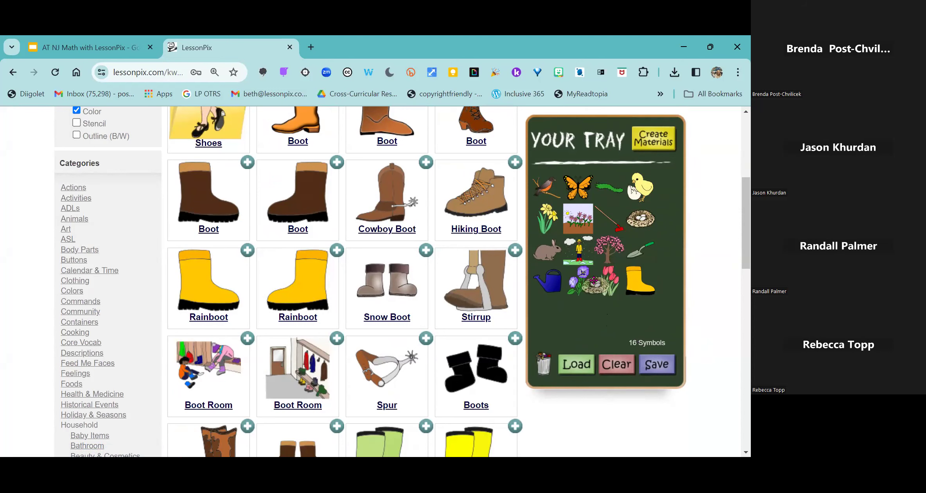
scroll(632, 247, up, 2)
scroll(629, 274, down, 2)
drag(579, 251, 547, 370)
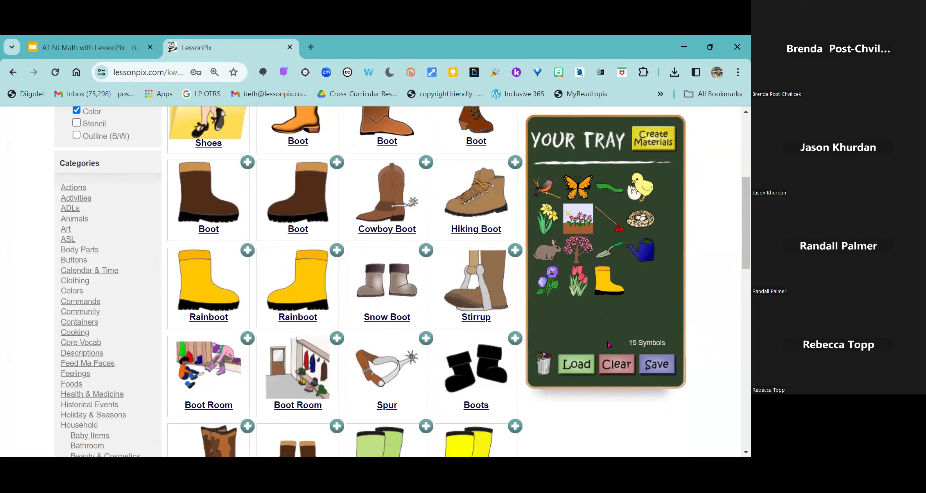
Step: Start creating a material from the tray, choose Clothespin Counting Cards under Early Math & Science and continue to the picture details
click(662, 143)
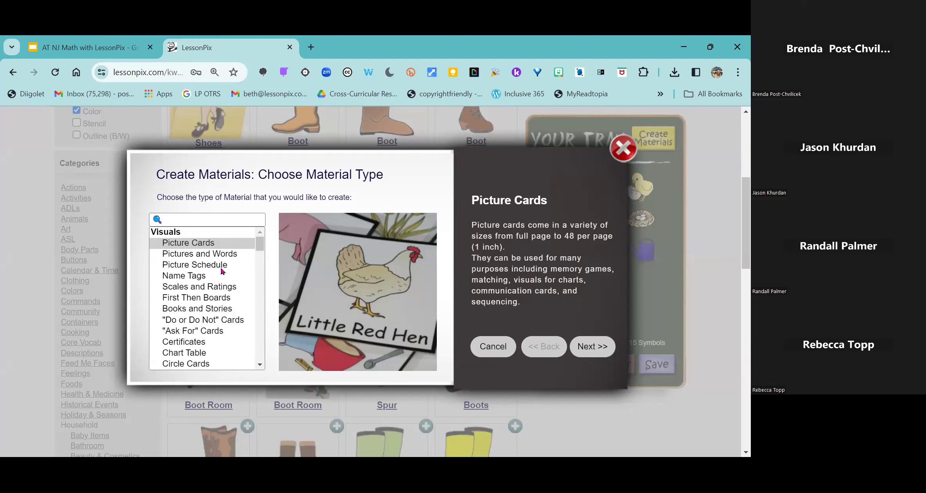
scroll(225, 280, down, 2)
scroll(230, 295, up, 2)
scroll(213, 341, down, 8)
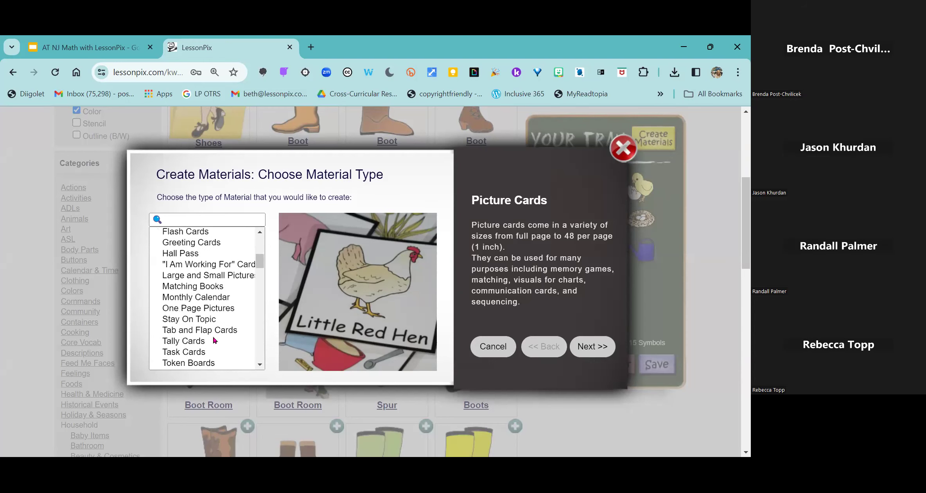
scroll(214, 340, down, 8)
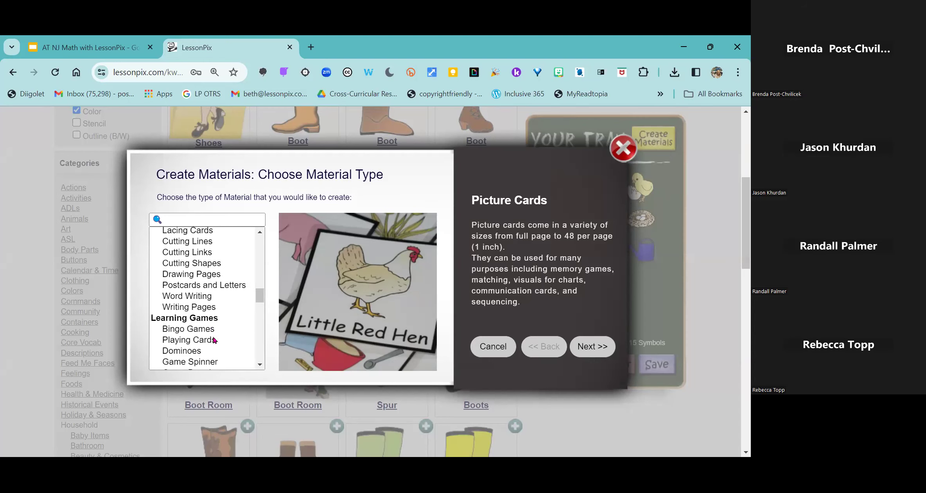
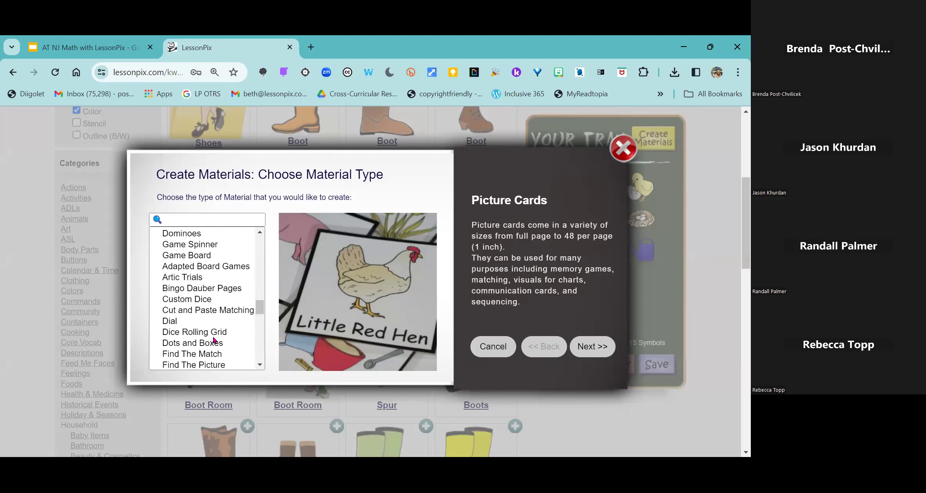
scroll(215, 340, down, 3)
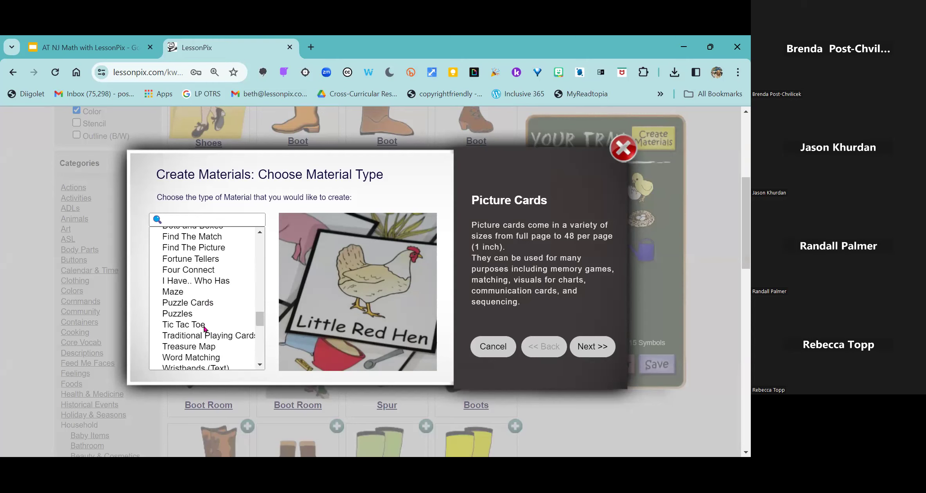
scroll(204, 329, down, 2)
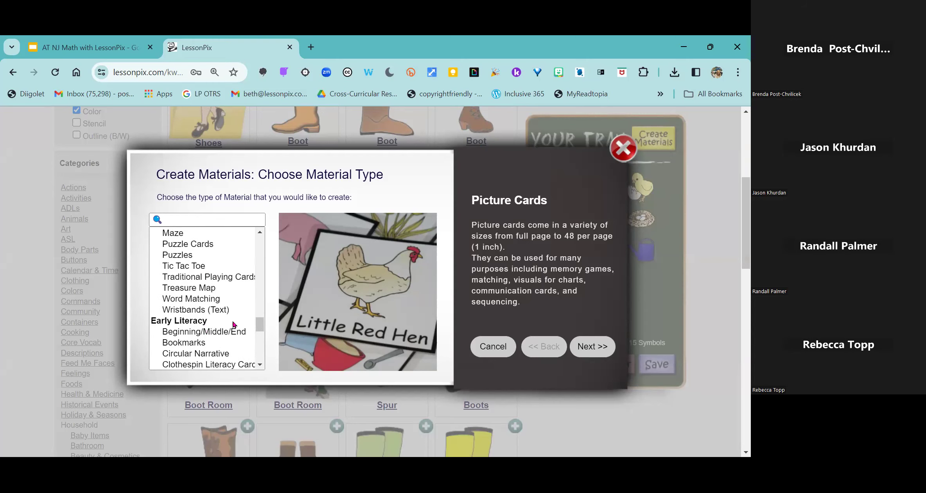
scroll(219, 333, down, 5)
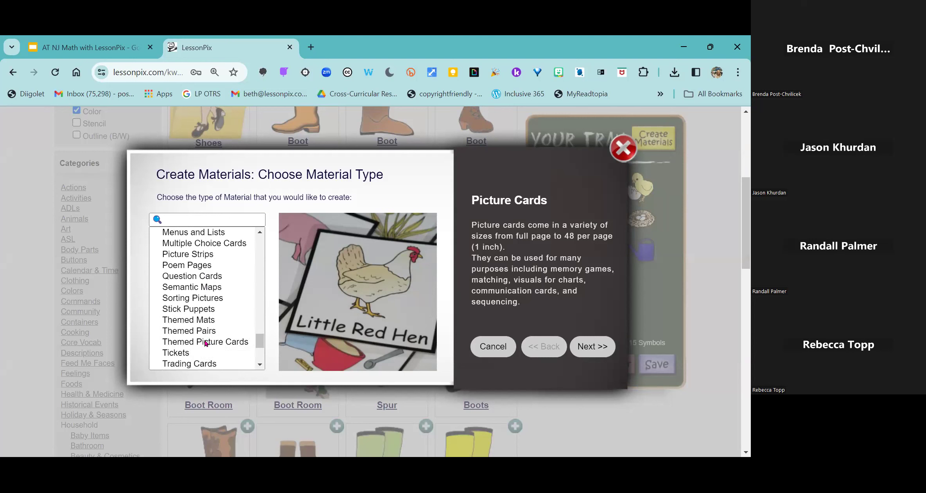
scroll(205, 343, down, 2)
scroll(219, 325, down, 2)
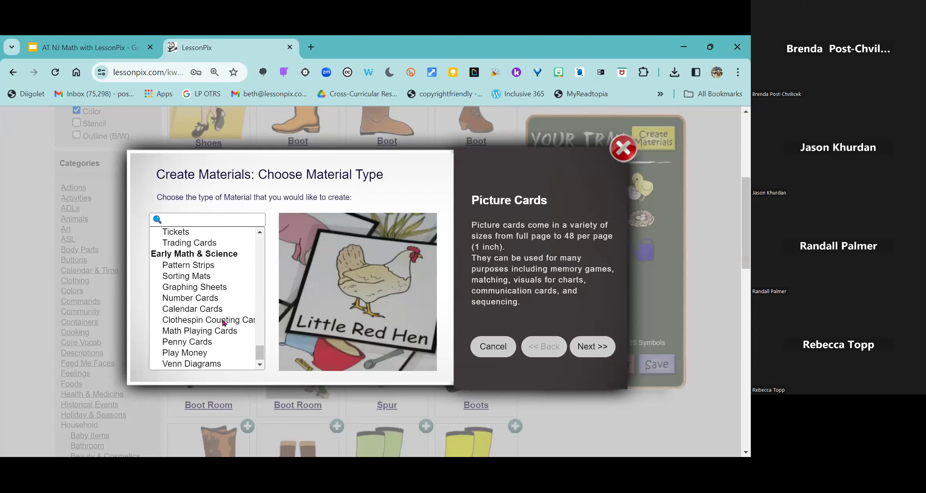
click(221, 321)
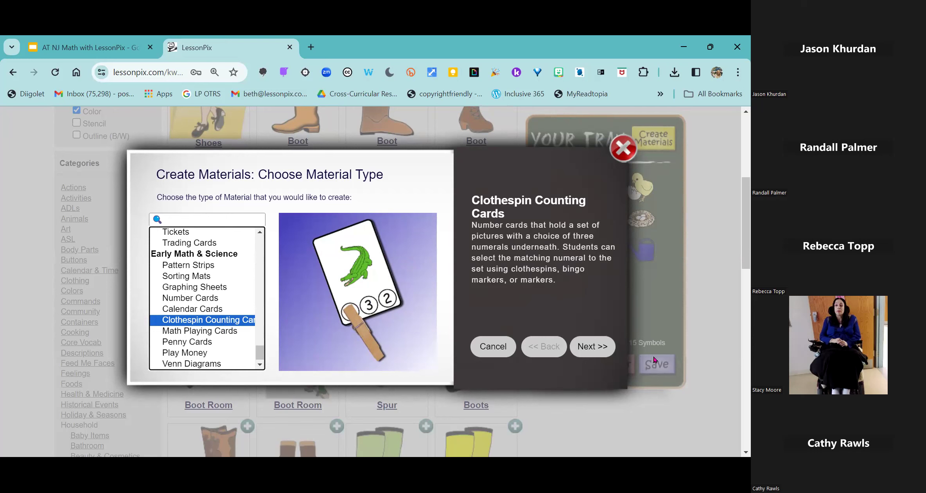
click(593, 347)
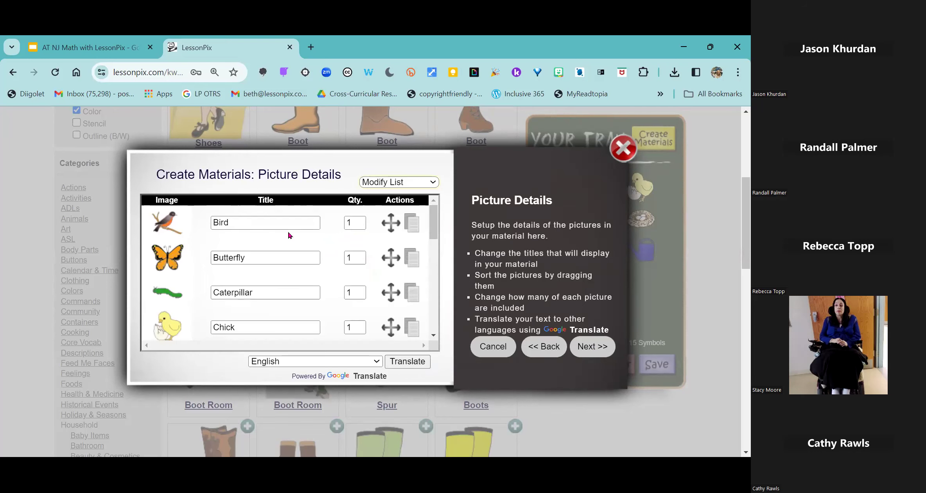
Step: Review the titles and quantities of all pictures in the Picture Details list
scroll(287, 260, down, 3)
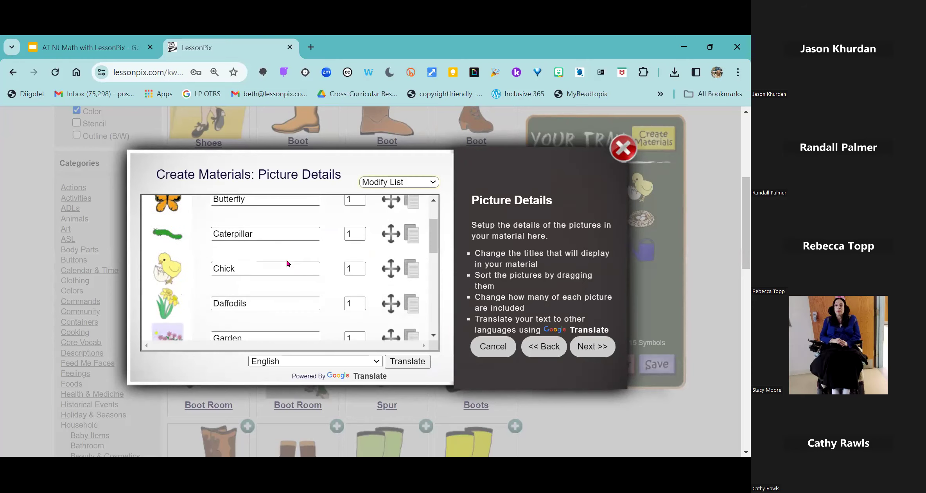
scroll(287, 263, down, 2)
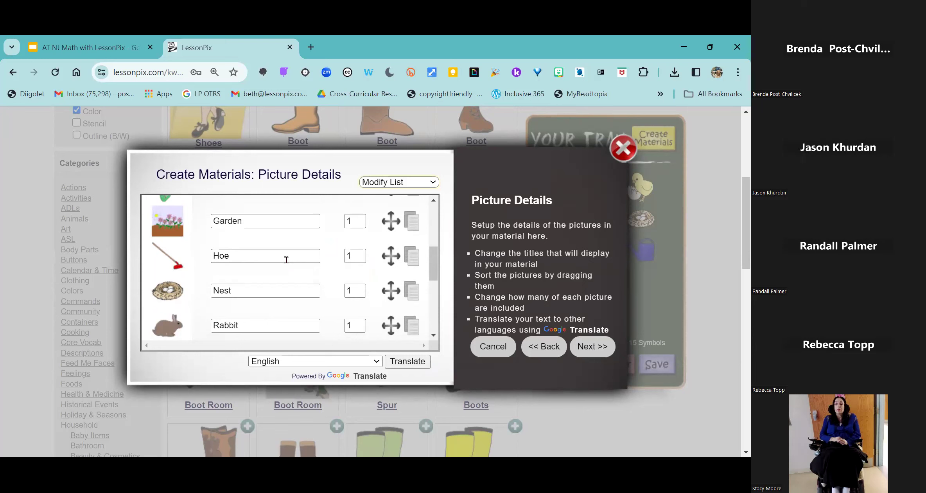
scroll(286, 260, down, 2)
scroll(287, 260, down, 1)
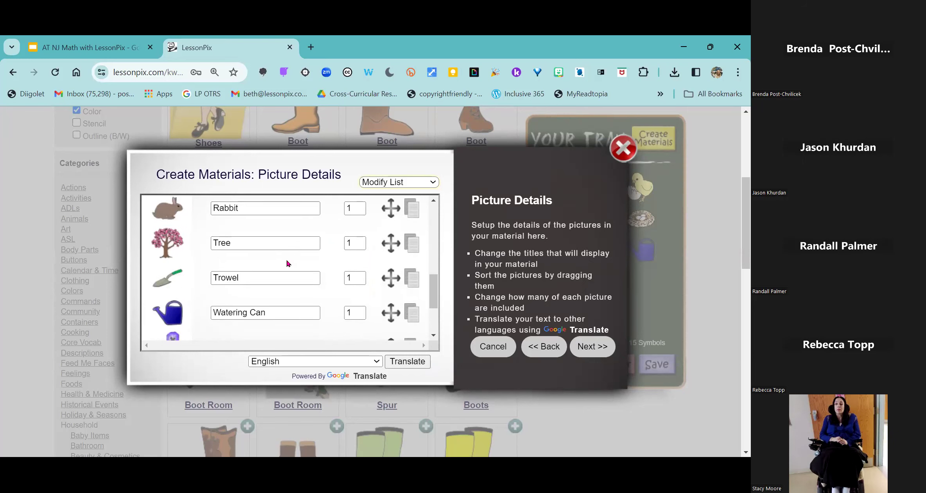
scroll(286, 259, down, 2)
scroll(287, 259, down, 1)
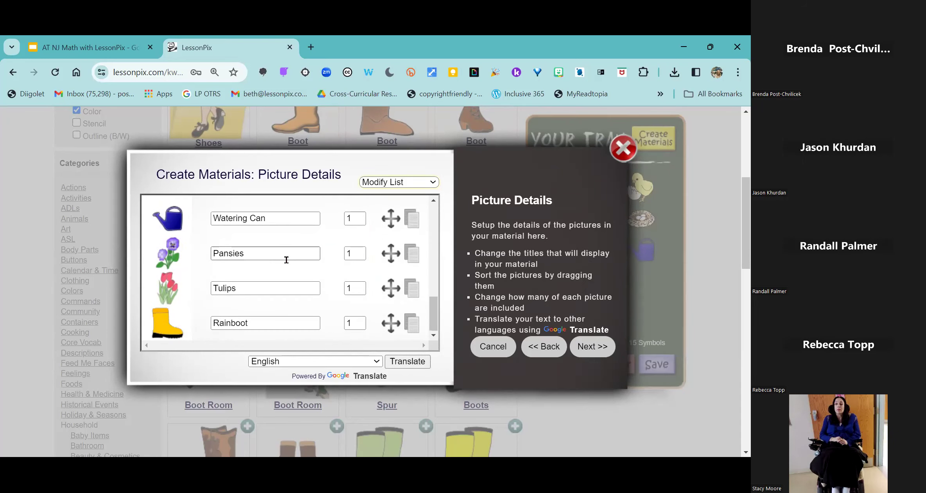
scroll(287, 260, down, 1)
Step: Change the bird picture's title to "Robin" and look at the available translation languages
scroll(287, 260, up, 8)
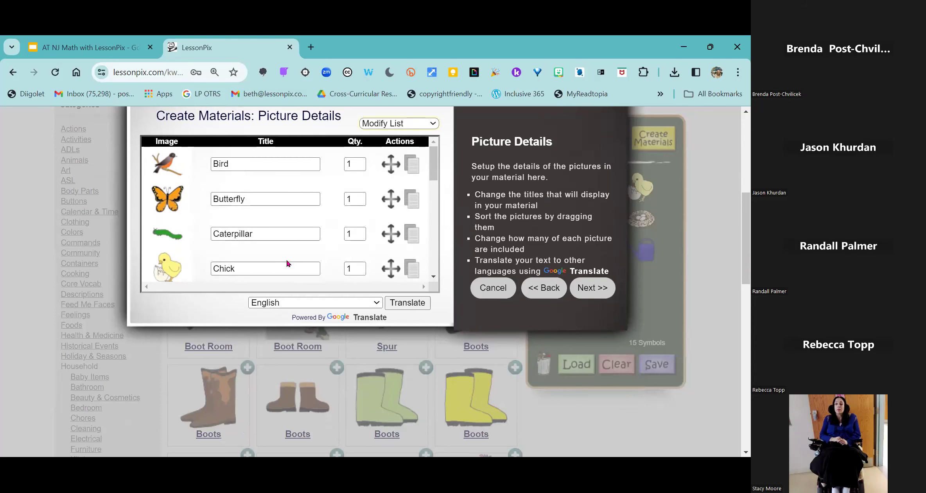
double_click(244, 163)
text(Robin)
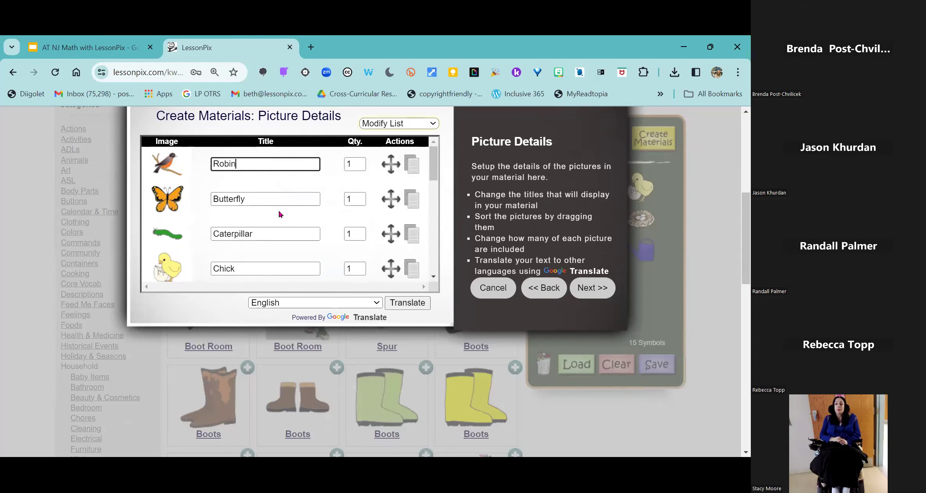
click(357, 303)
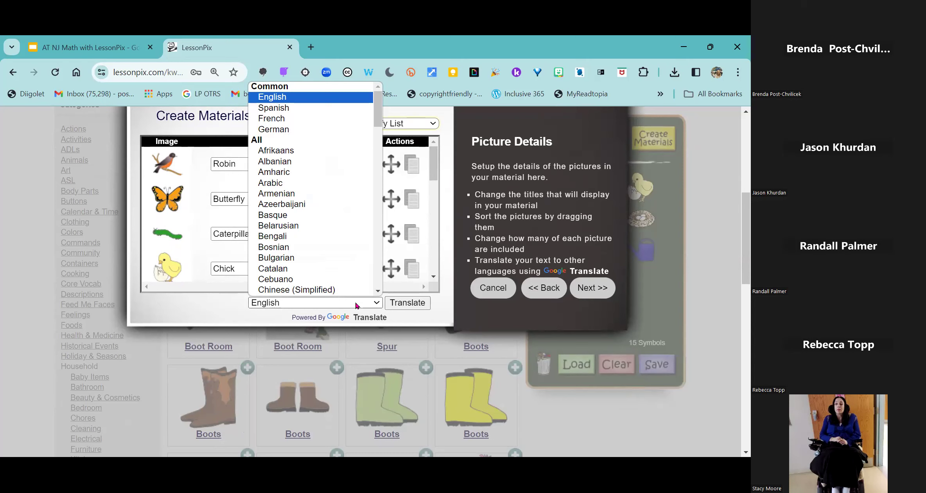
click(207, 307)
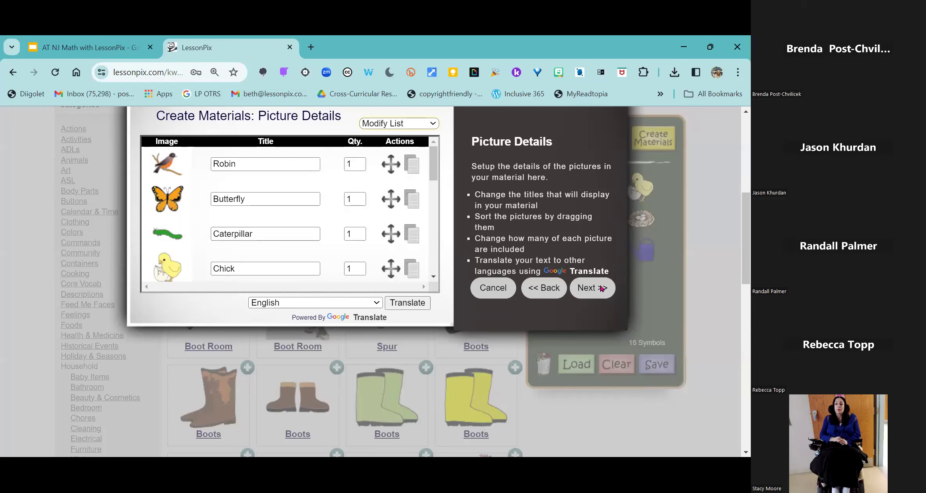
Step: Check the Picture Details list once more and continue to the material's options
scroll(171, 212, down, 5)
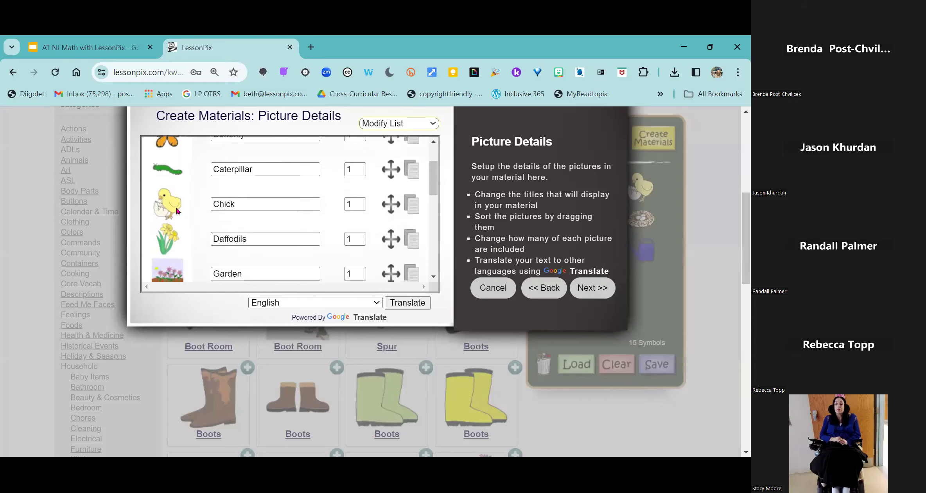
scroll(171, 212, down, 3)
scroll(171, 211, up, 10)
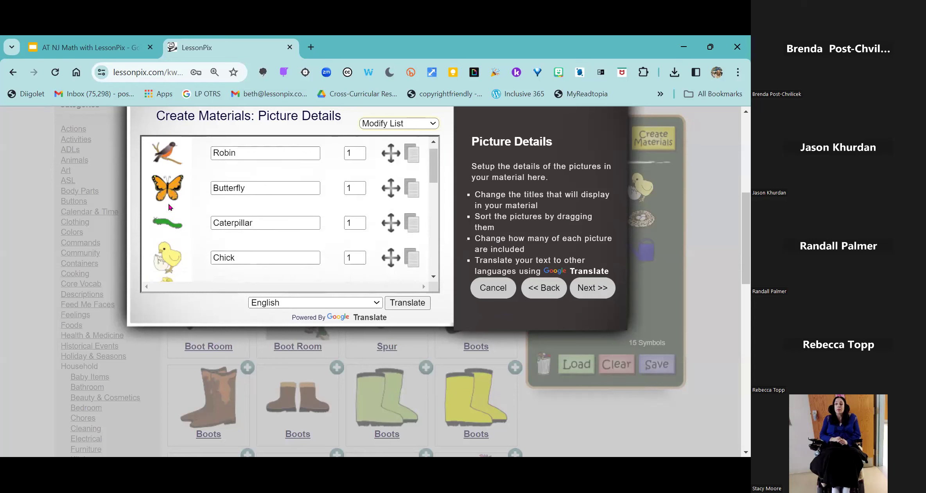
click(580, 287)
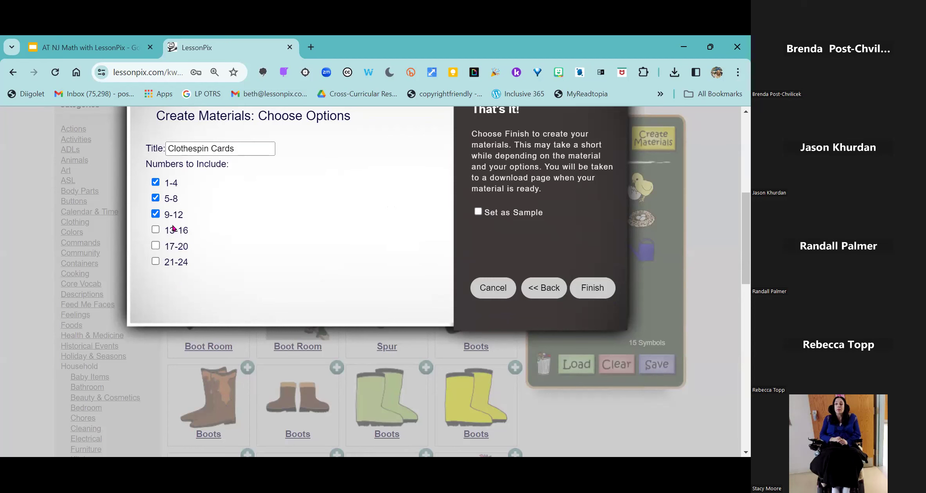
Step: Set the material's title to "Spring Counting Cards"
scroll(244, 146, up, 2)
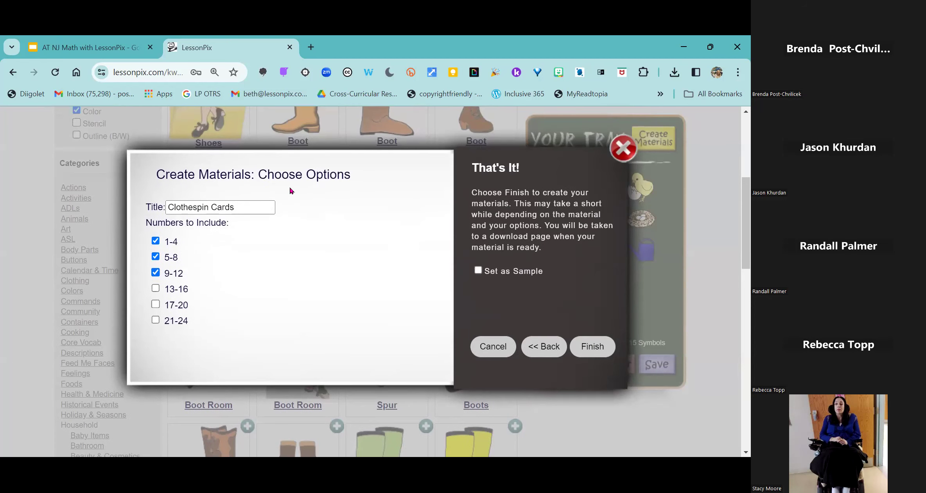
drag(248, 206, 122, 202)
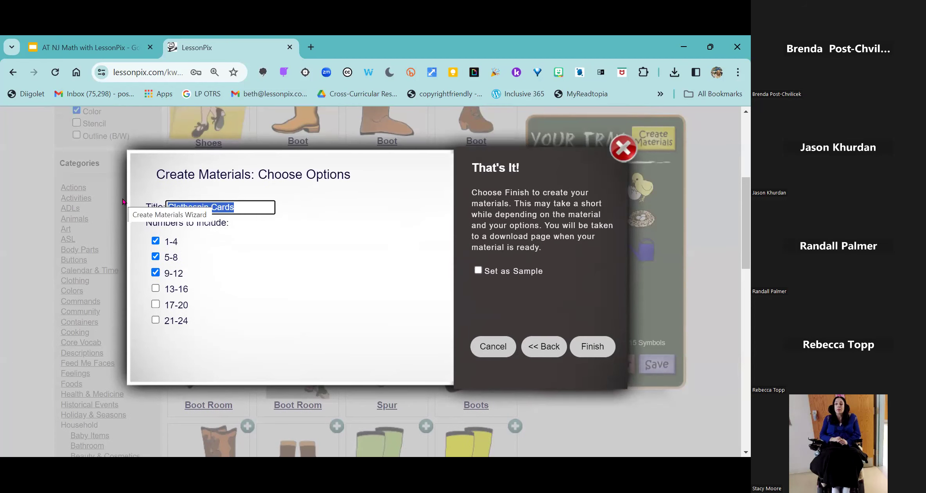
text(Sprin)
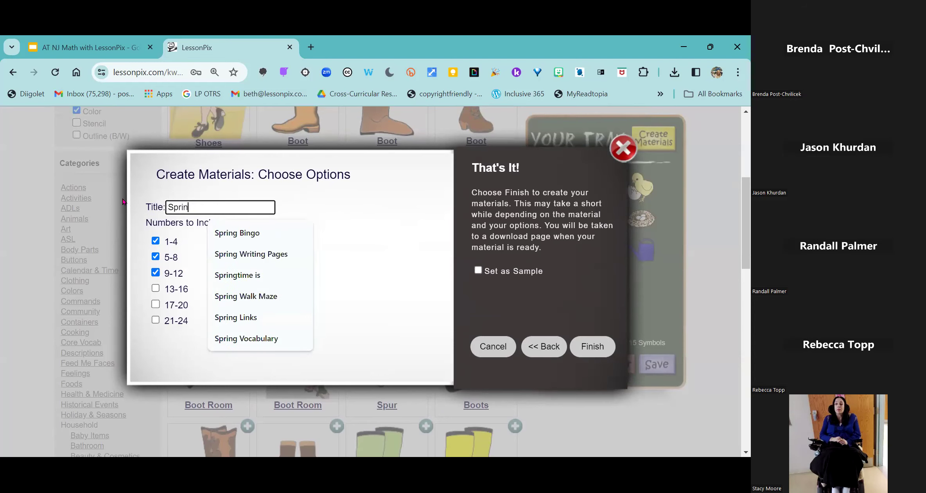
text(g Counting)
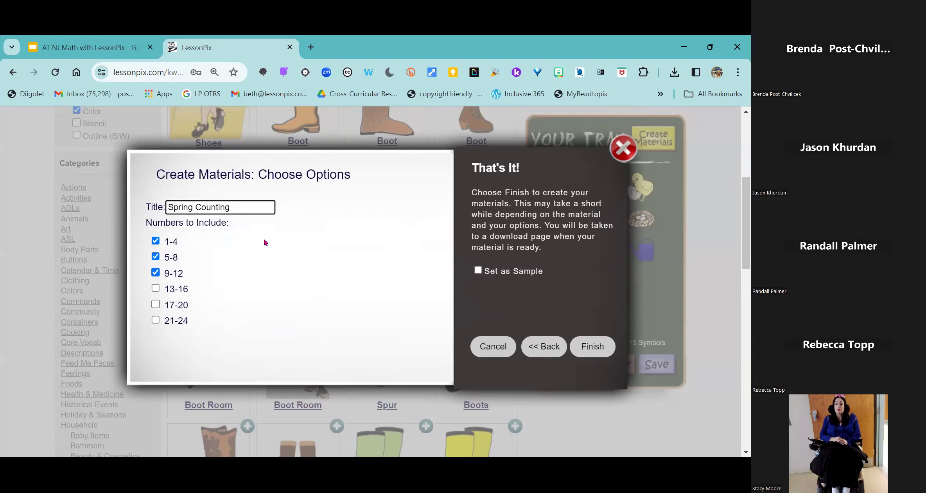
text( Cards)
Step: Include the numbers 13-16 and 17-20 as well, generate the material and close the Create Materials wizard
click(157, 296)
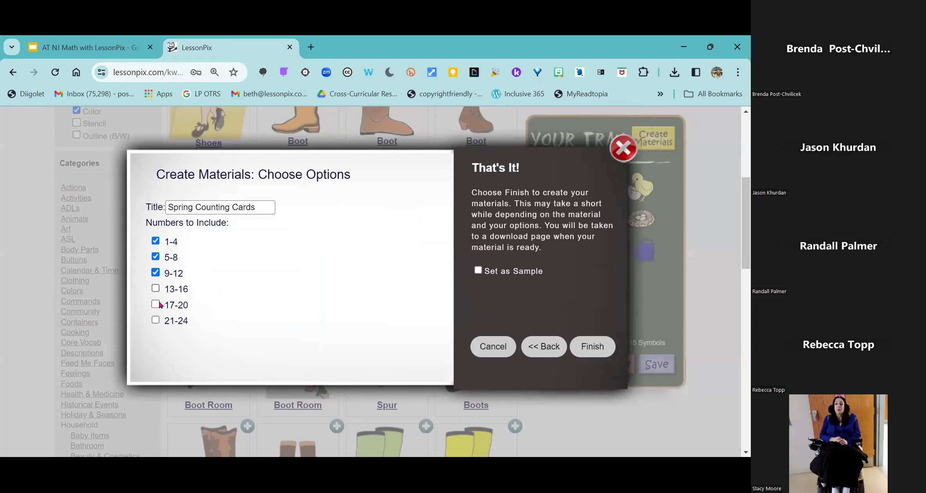
click(156, 290)
click(156, 305)
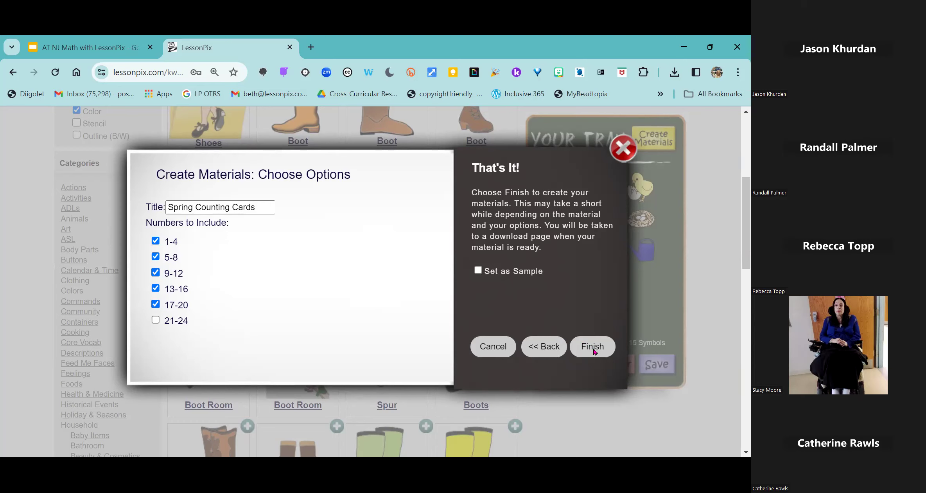
click(593, 347)
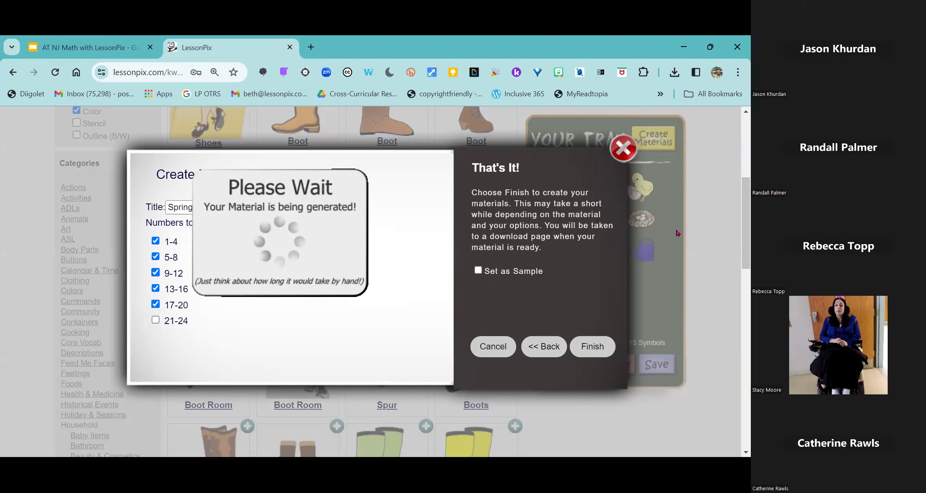
click(619, 147)
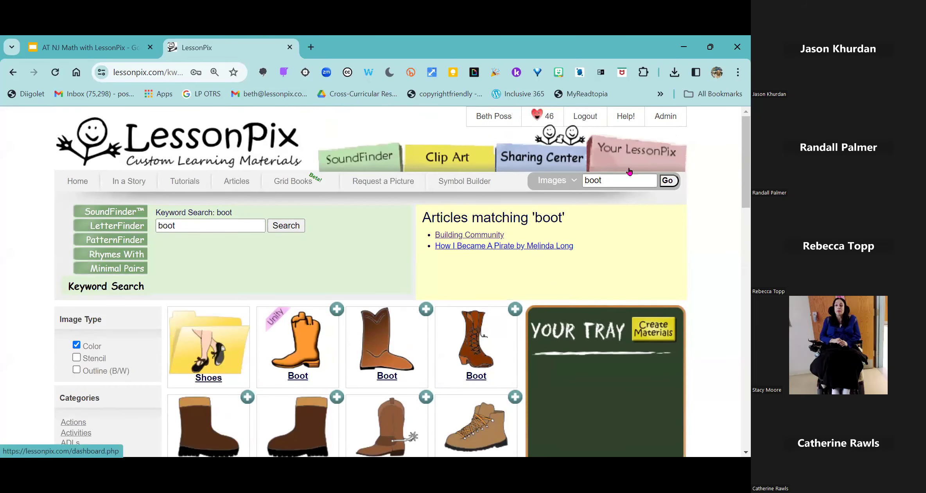
Step: Try to open the Your LessonPix dashboard, and try loading lessonpix.com in a new browser tab
click(645, 159)
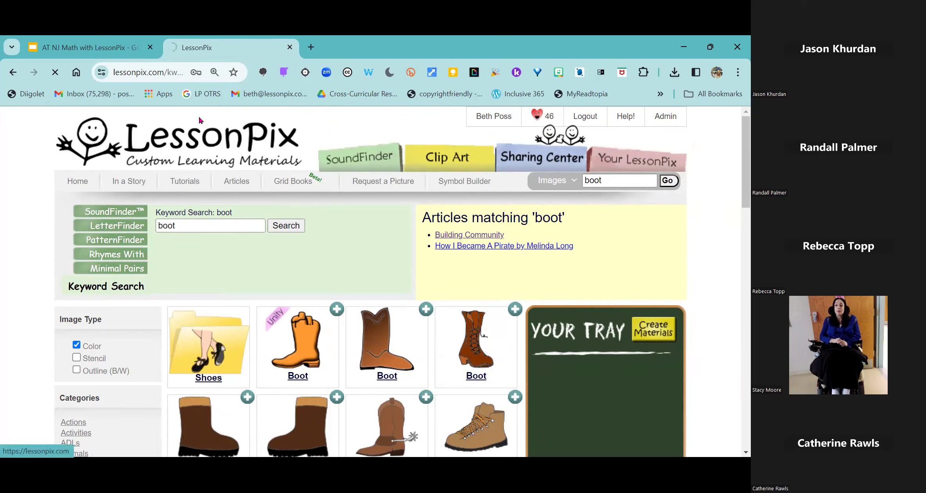
click(176, 77)
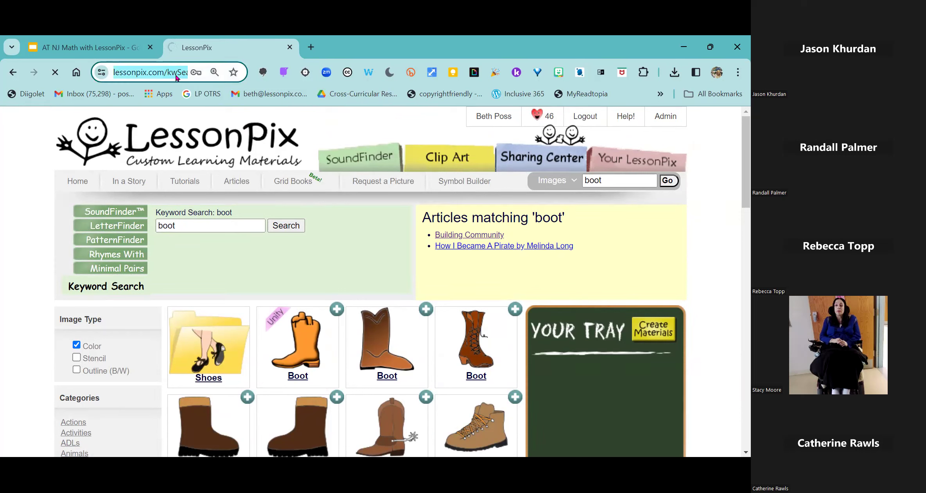
key(Escape)
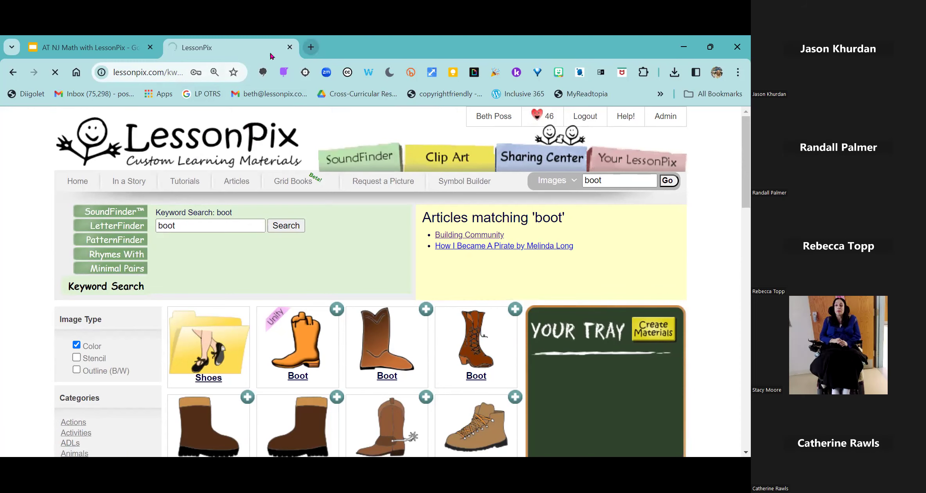
click(310, 49)
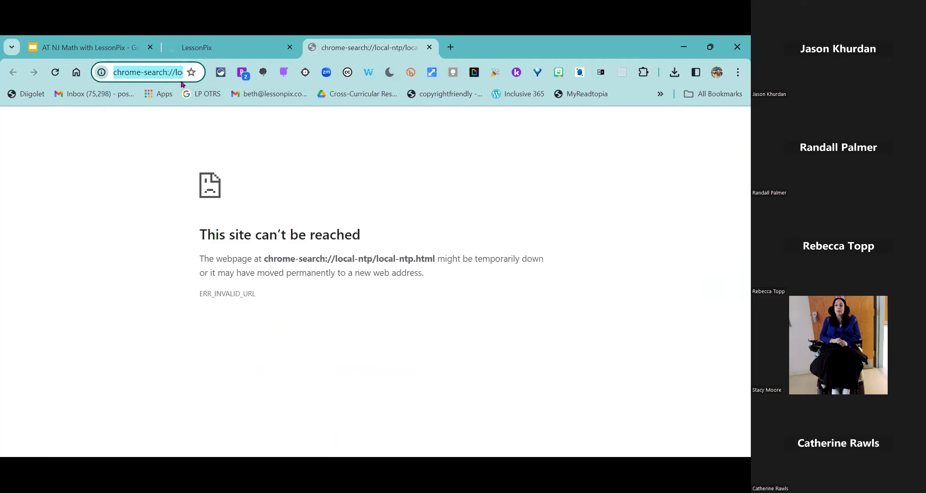
text(lessonpix.com)
key(Return)
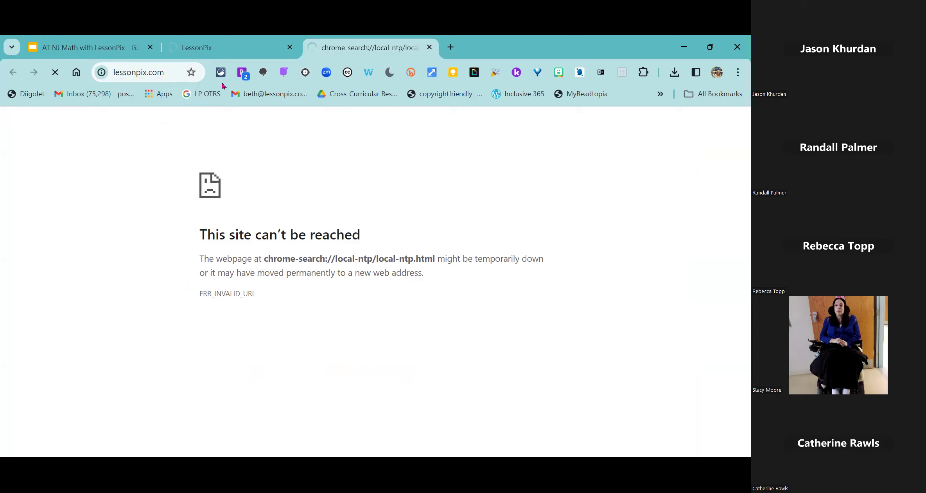
click(228, 48)
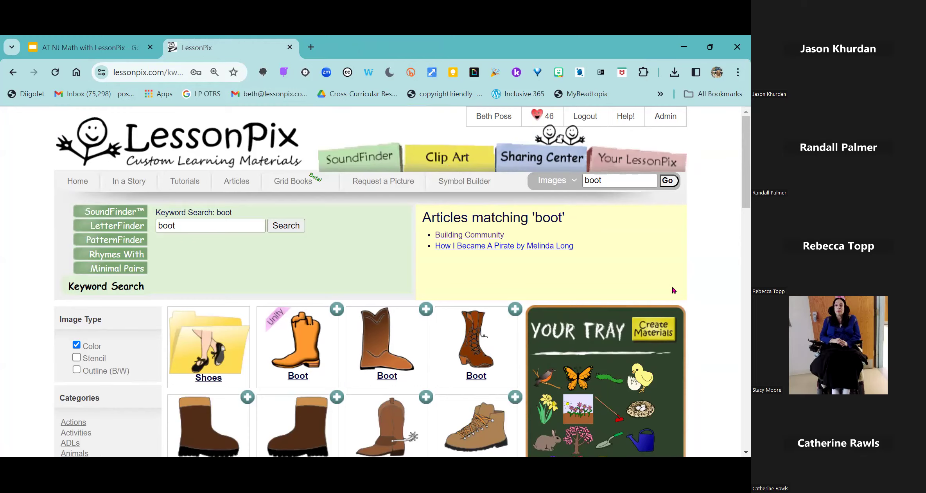
Step: Check the tray's pictures, open the Your LessonPix dashboard and show all saved materials
scroll(673, 290, down, 3)
scroll(685, 303, down, 2)
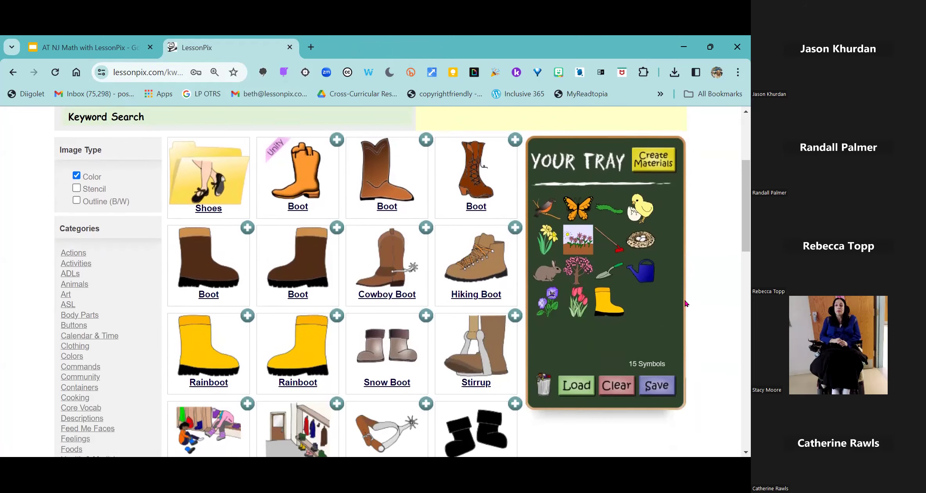
scroll(686, 304, up, 5)
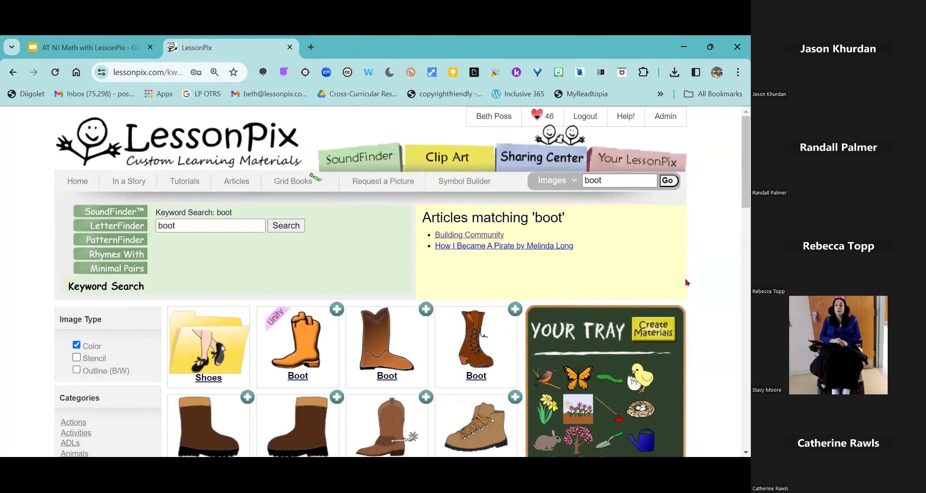
click(605, 156)
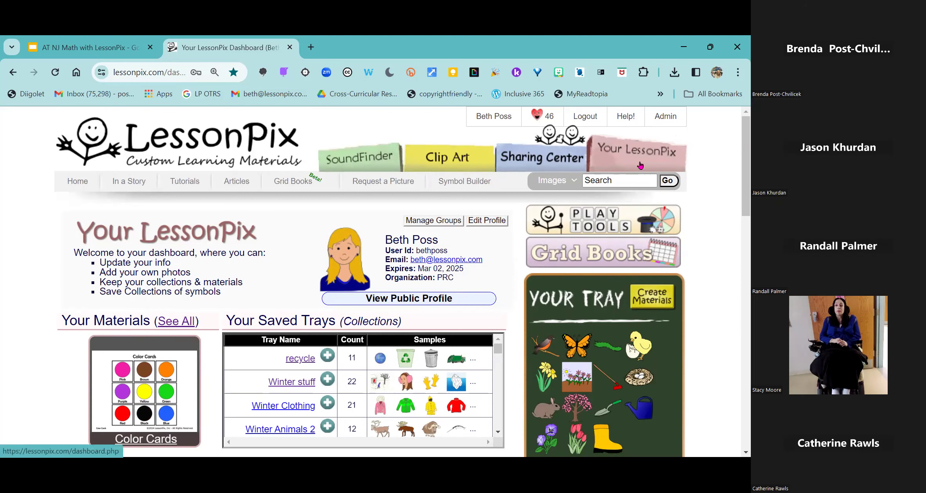
scroll(681, 309, down, 5)
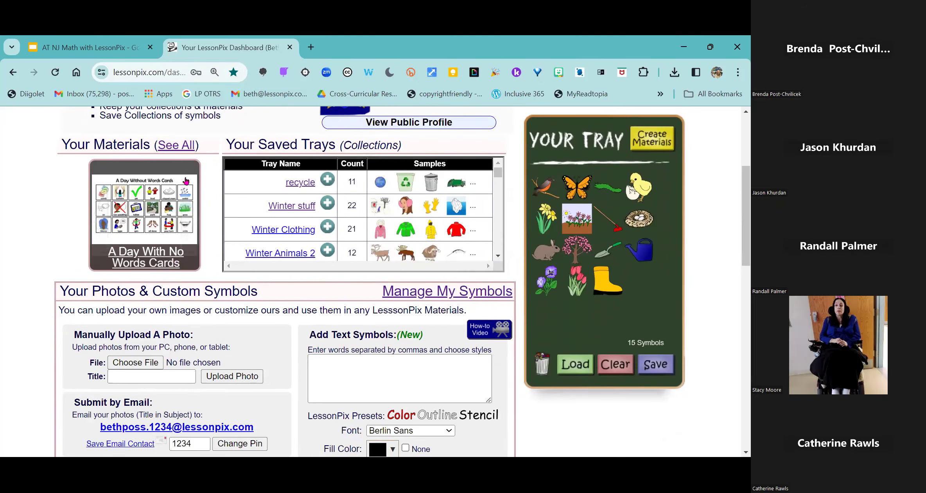
click(183, 148)
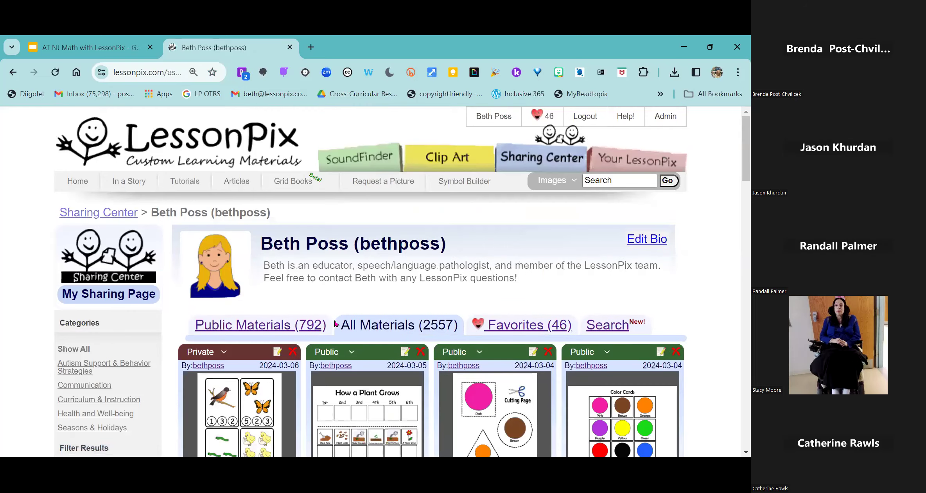
Step: Open the Spring Counting Cards material and download it as a PDF
scroll(243, 269, down, 3)
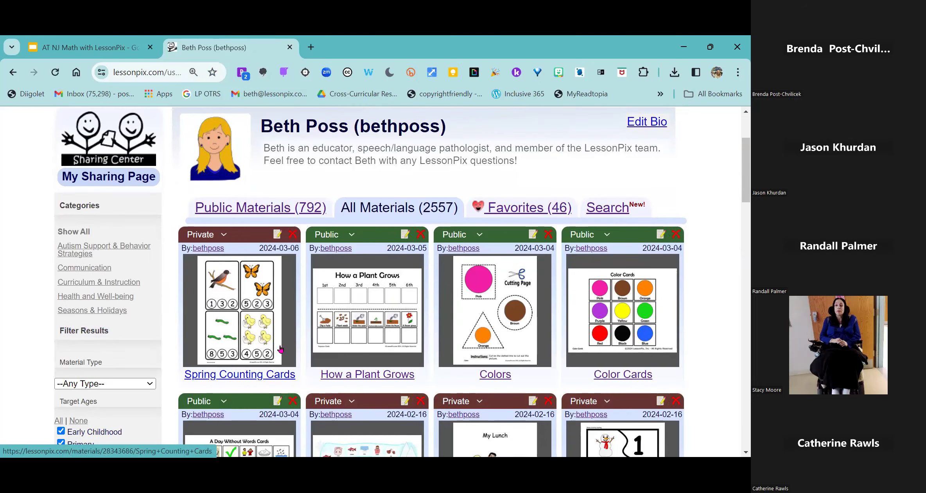
click(250, 313)
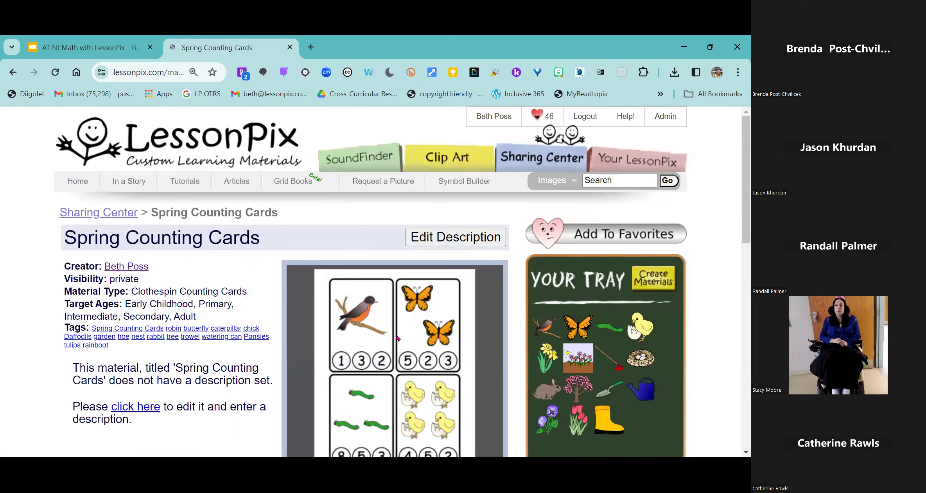
scroll(403, 339, down, 1)
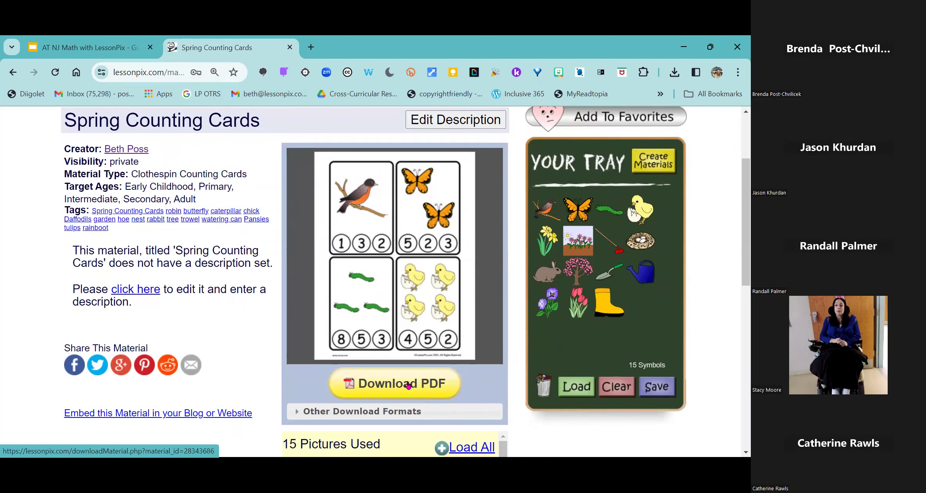
click(409, 386)
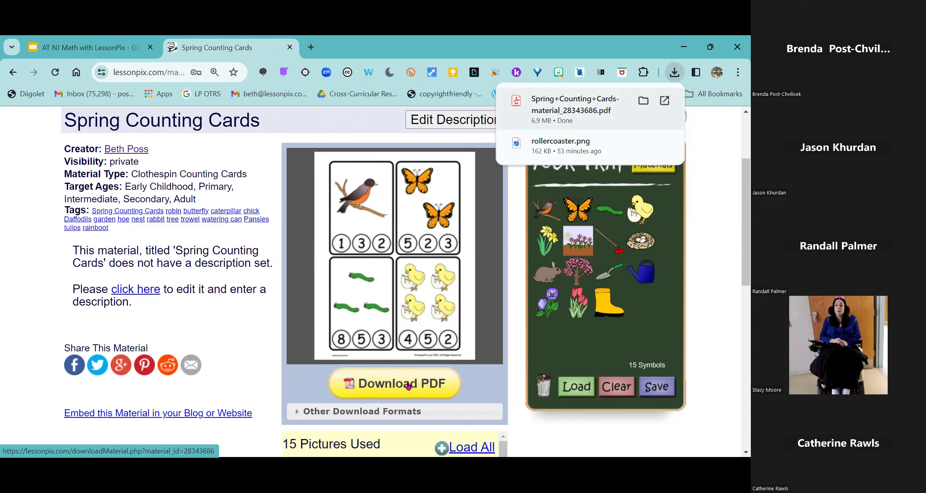
Step: Open the downloaded Spring Counting Cards PDF in Adobe Acrobat and maximize its window
click(592, 104)
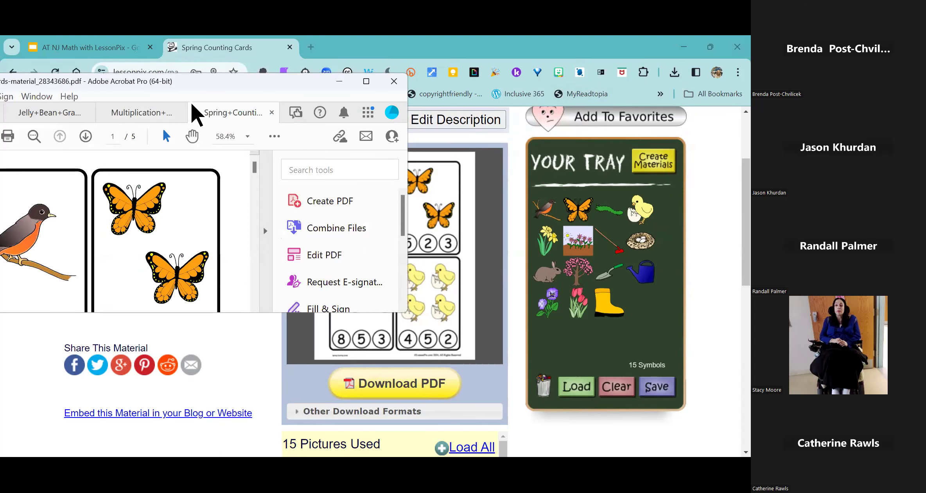
drag(183, 86, 422, 82)
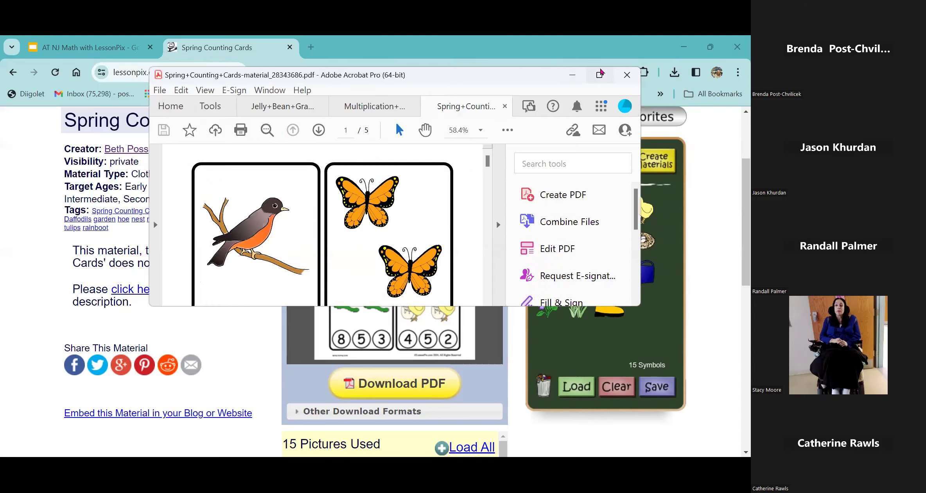
click(606, 81)
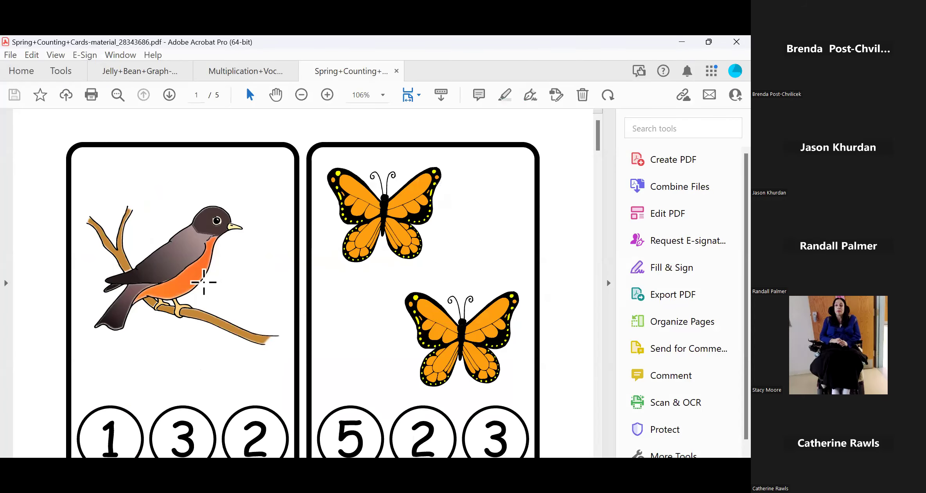
Step: Examine the picture and number choices on the Spring Counting Cards through page 4, and return to the first page
scroll(306, 287, down, 2)
scroll(306, 287, down, 6)
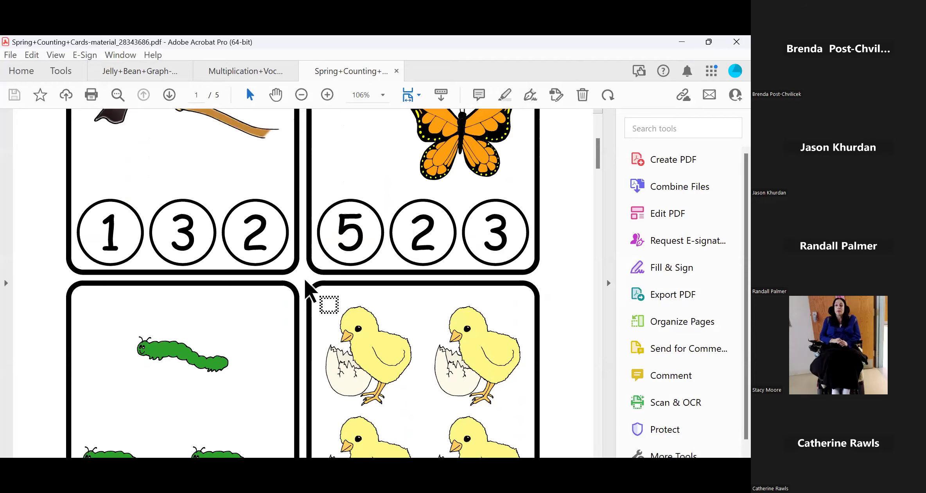
scroll(306, 281, down, 5)
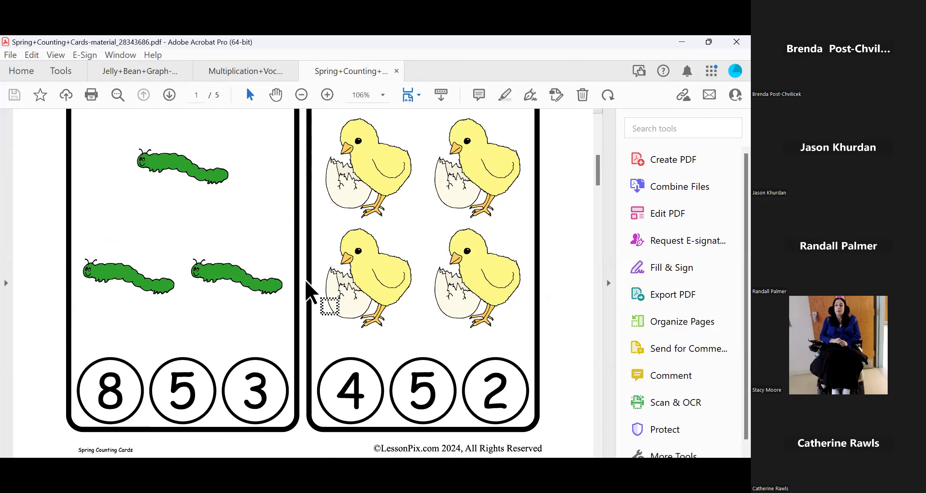
scroll(309, 291, down, 6)
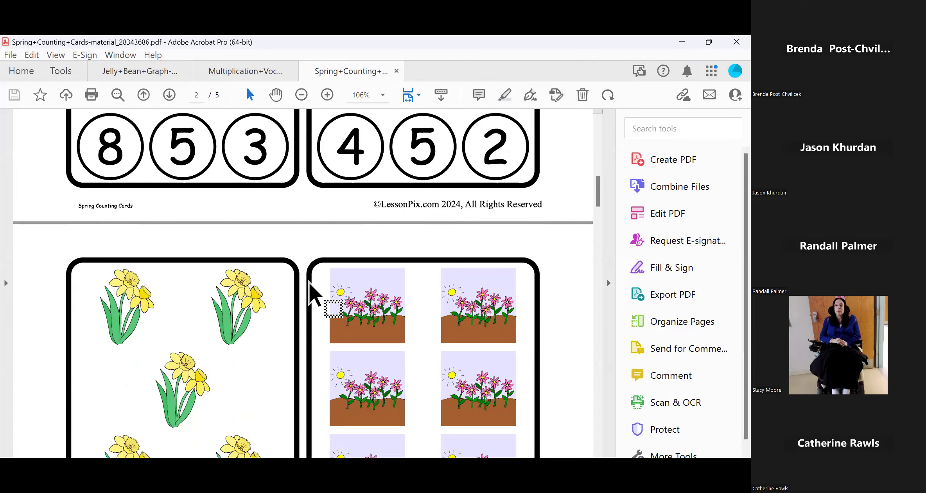
scroll(313, 285, down, 1)
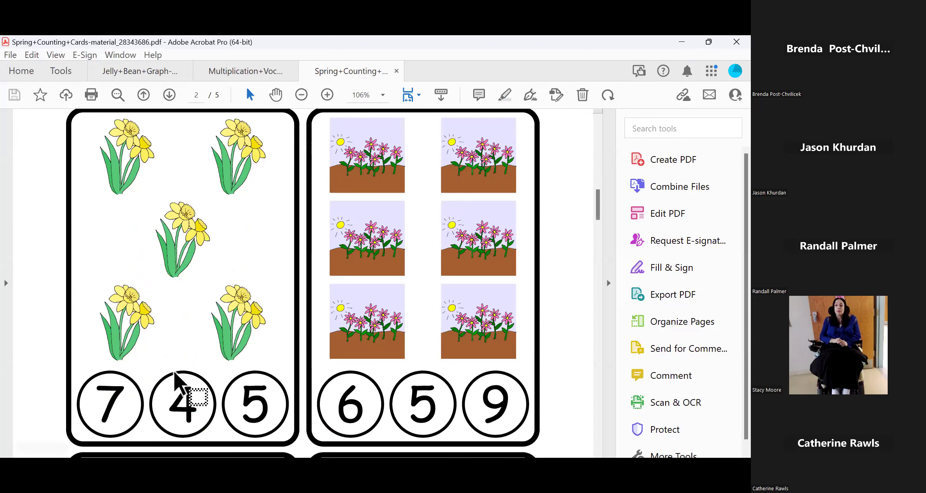
scroll(274, 413, down, 3)
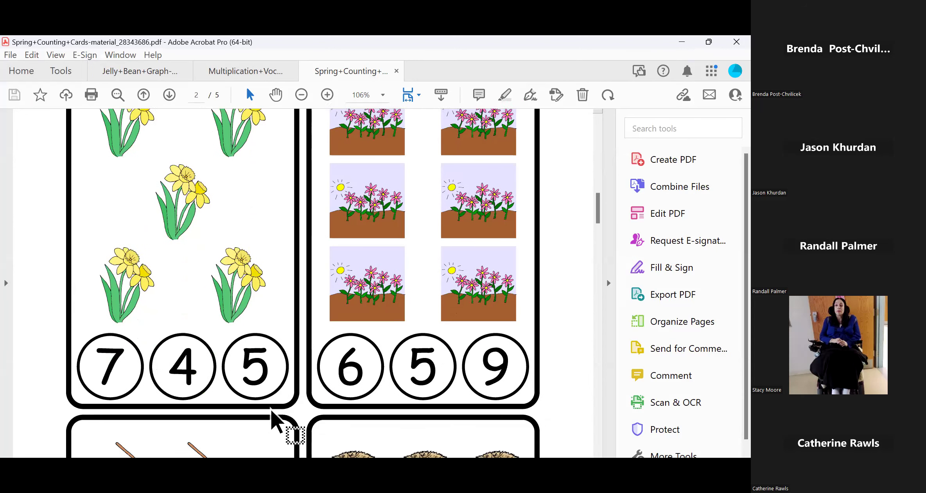
scroll(282, 416, down, 4)
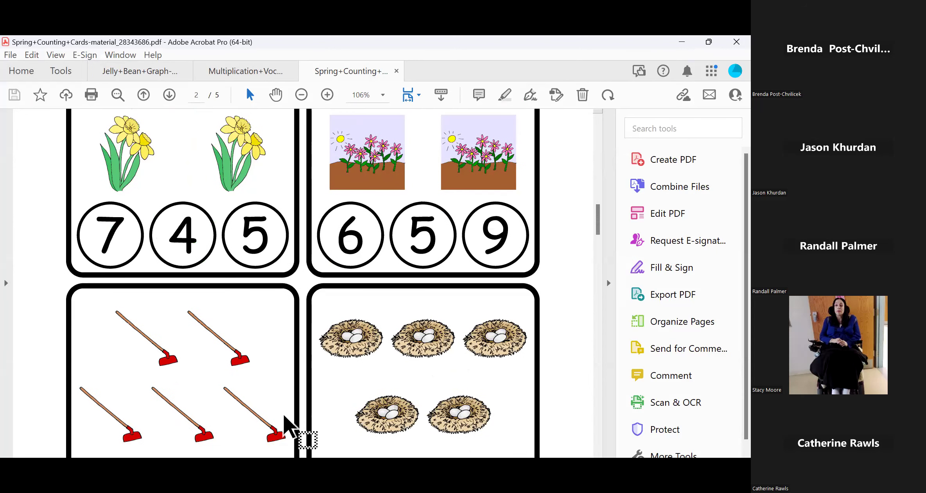
scroll(286, 416, down, 5)
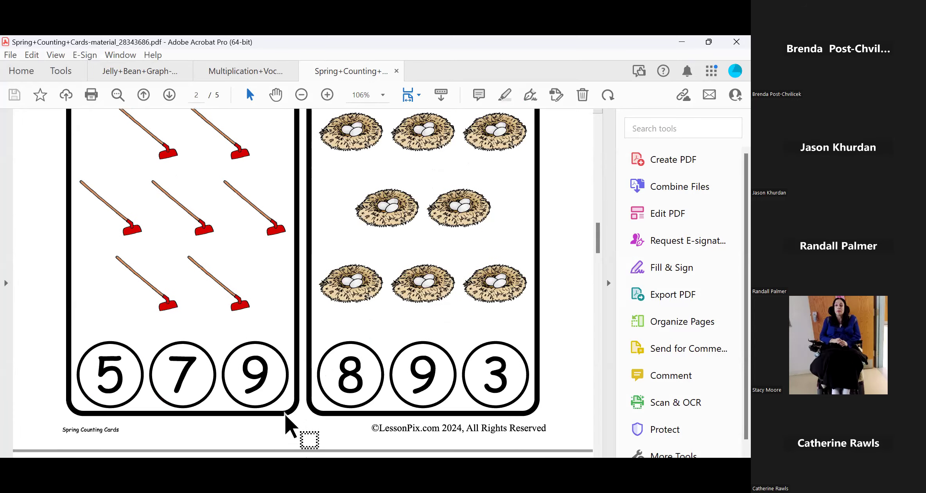
scroll(296, 413, down, 8)
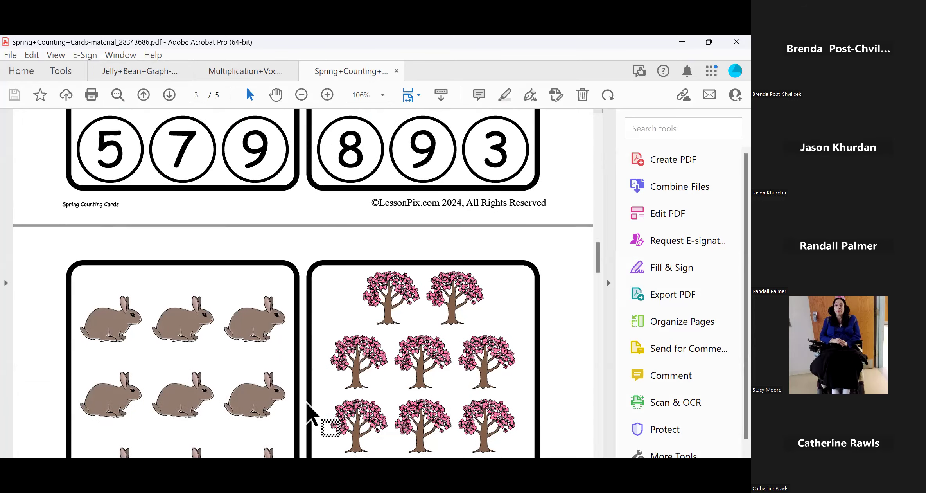
scroll(316, 396, down, 1)
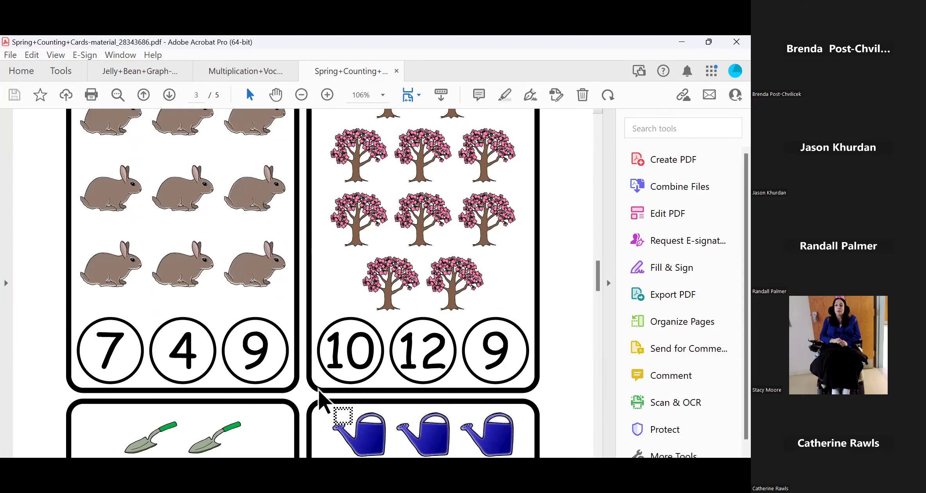
scroll(377, 282, up, 3)
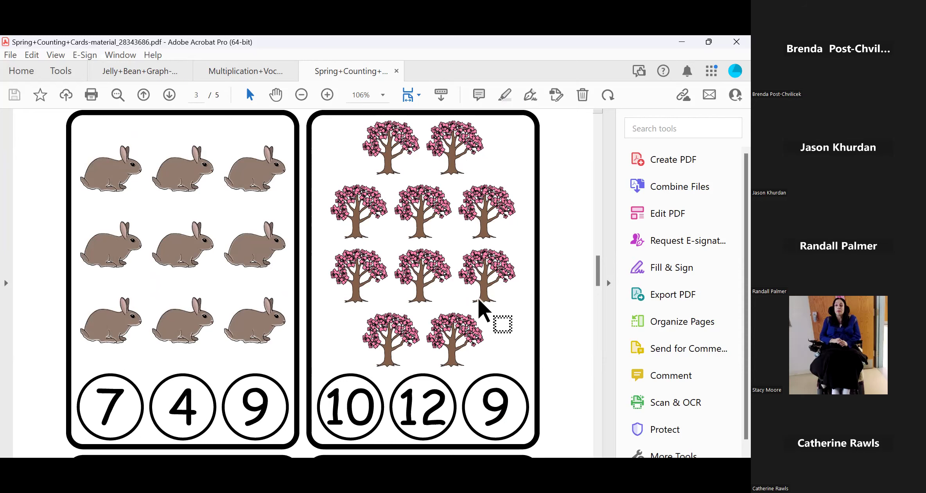
scroll(481, 309, down, 2)
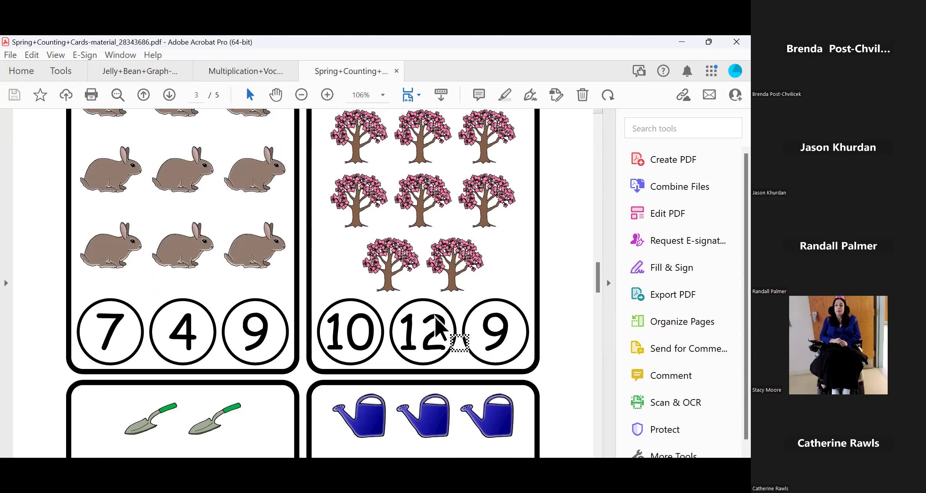
scroll(411, 325, down, 1)
scroll(507, 318, down, 5)
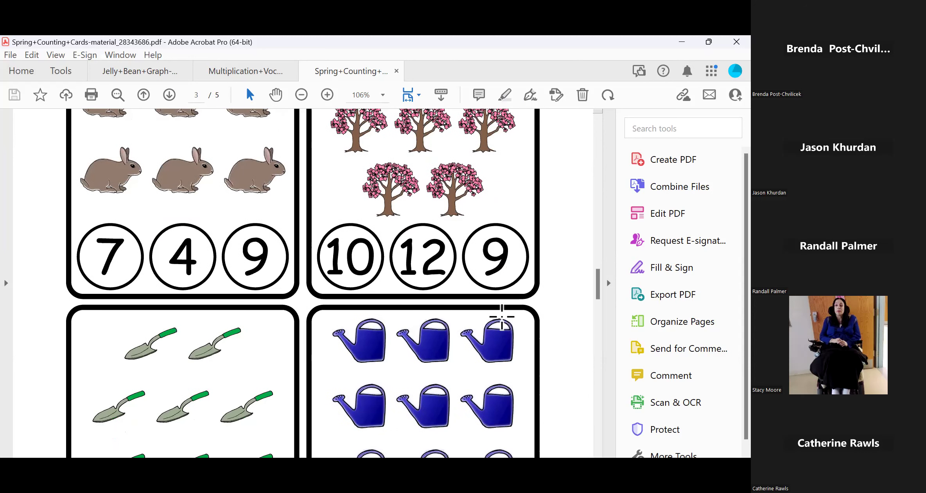
scroll(502, 317, down, 5)
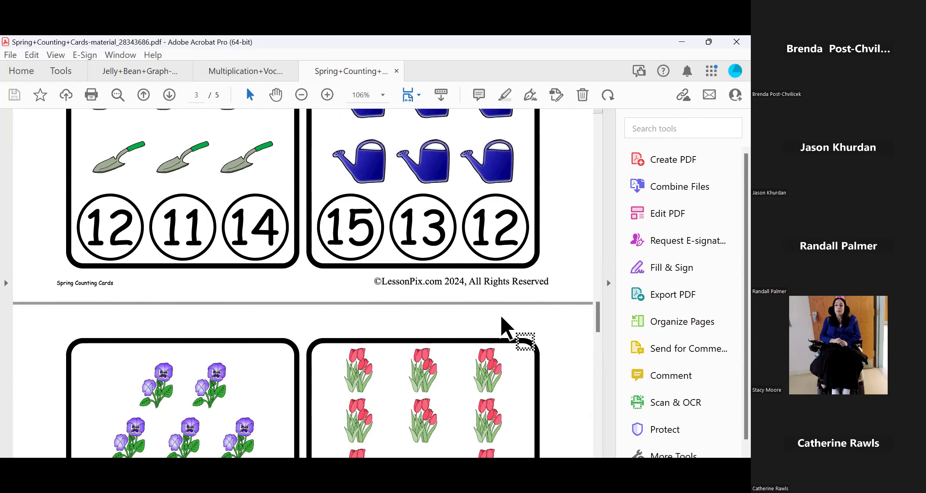
scroll(502, 317, down, 4)
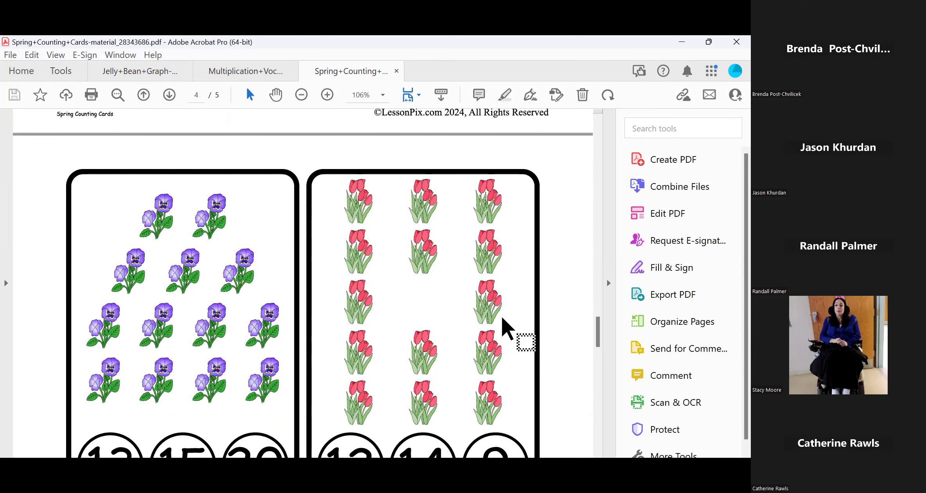
scroll(503, 318, down, 1)
scroll(503, 318, down, 4)
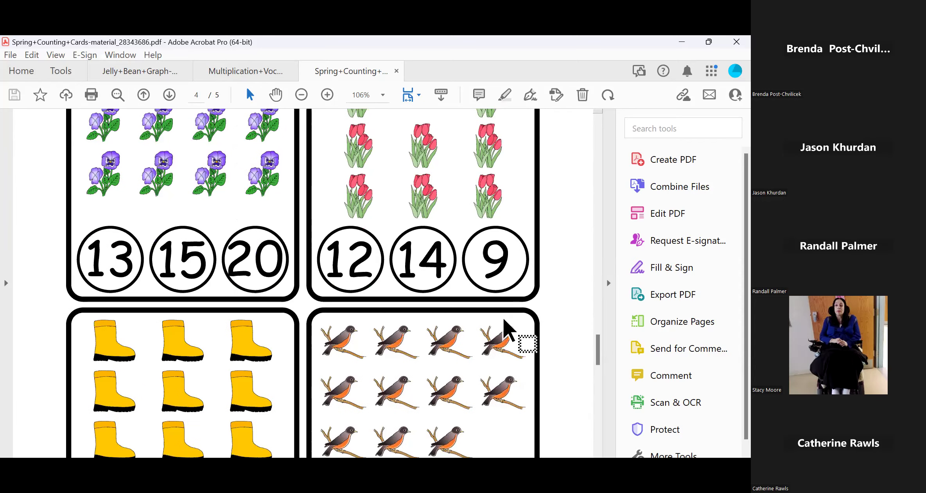
scroll(505, 322, down, 5)
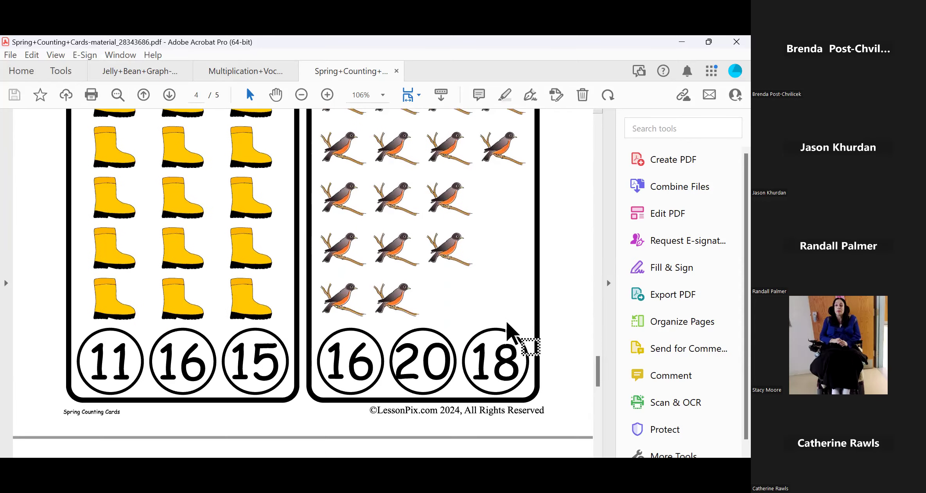
drag(598, 371, 575, 112)
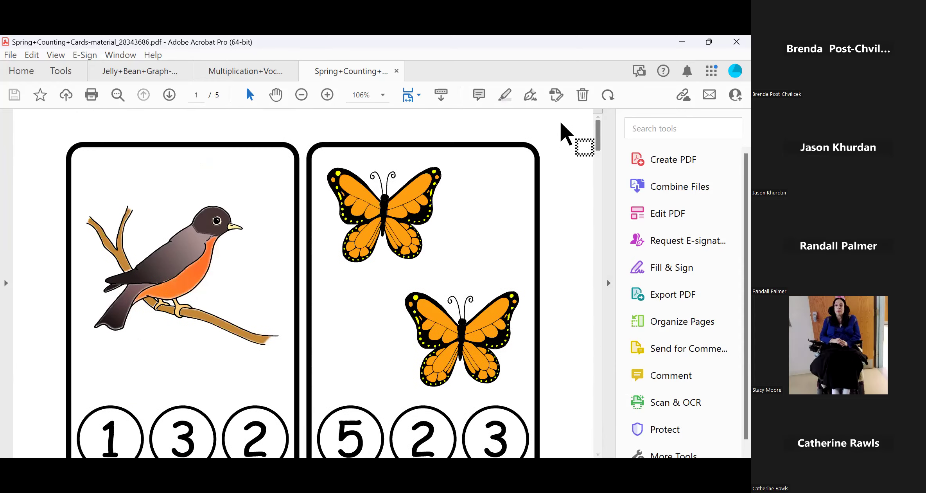
Step: Switch back to LessonPix in the browser and start a Math Playing Cards material from the tray's pictures
click(684, 44)
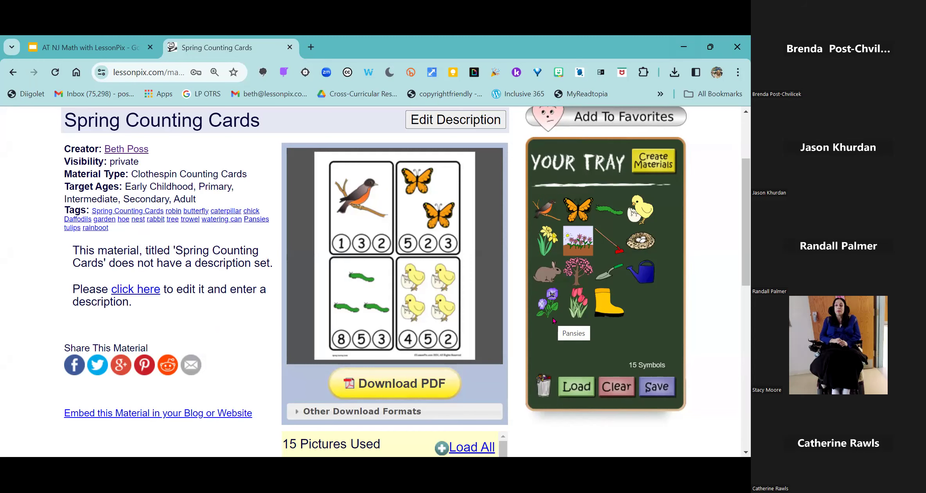
click(643, 160)
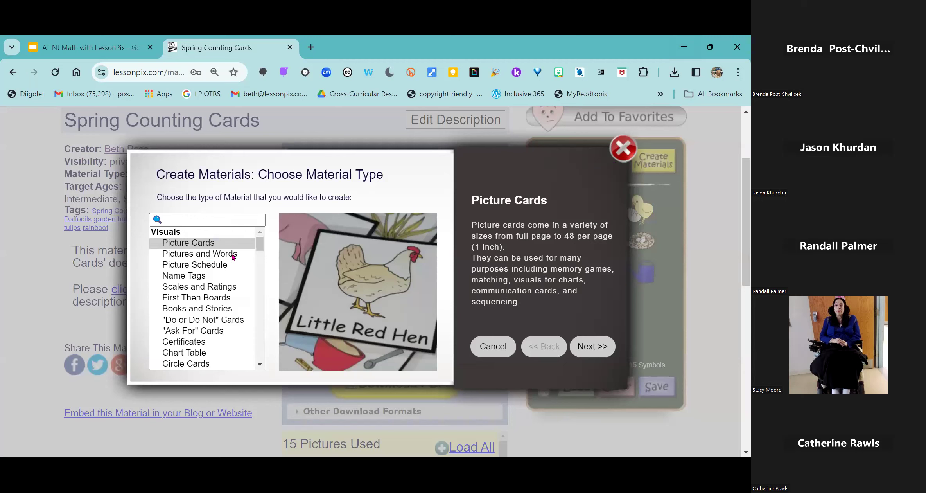
scroll(263, 280, down, 5)
scroll(263, 279, down, 10)
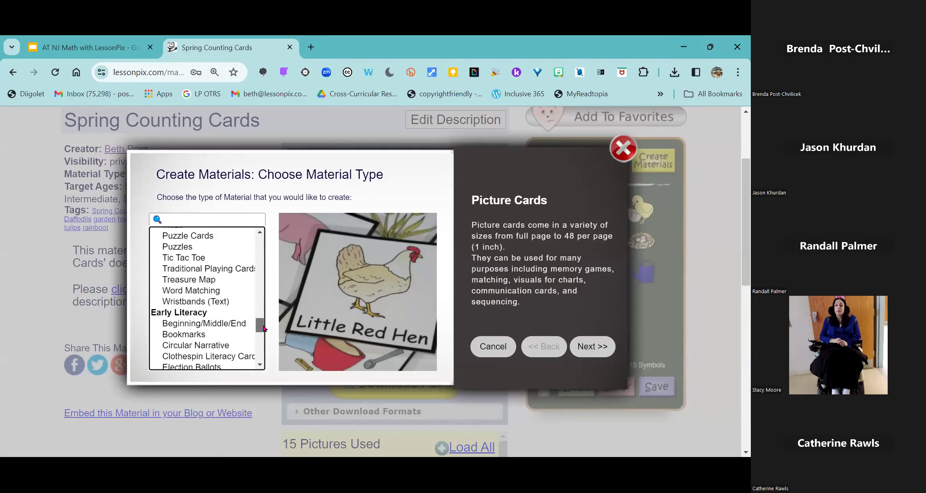
drag(264, 334, 268, 352)
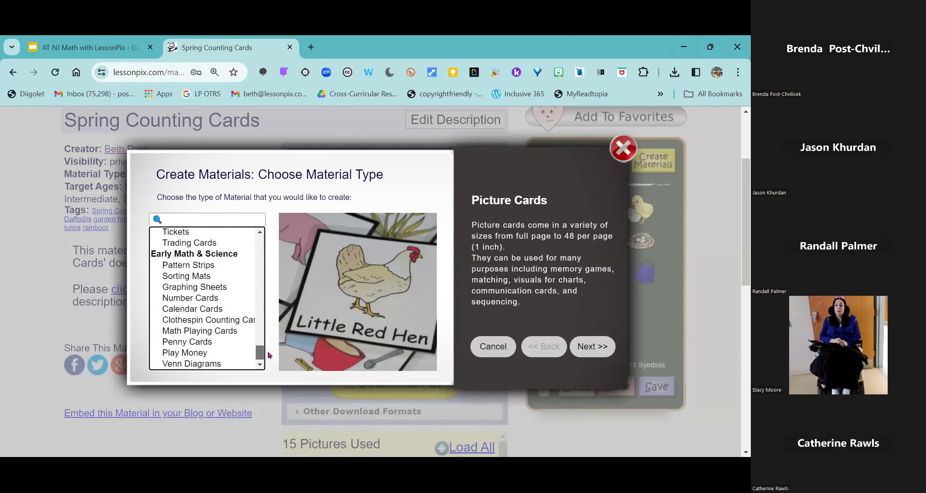
click(216, 331)
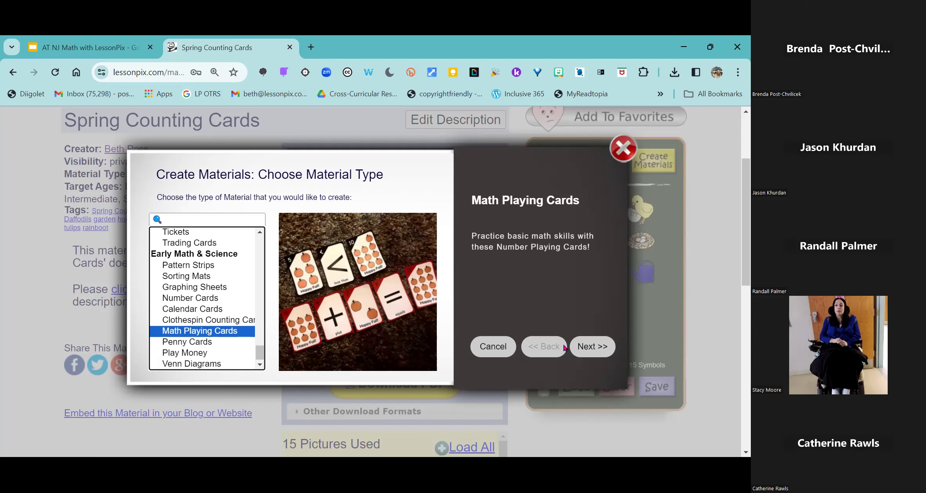
click(602, 352)
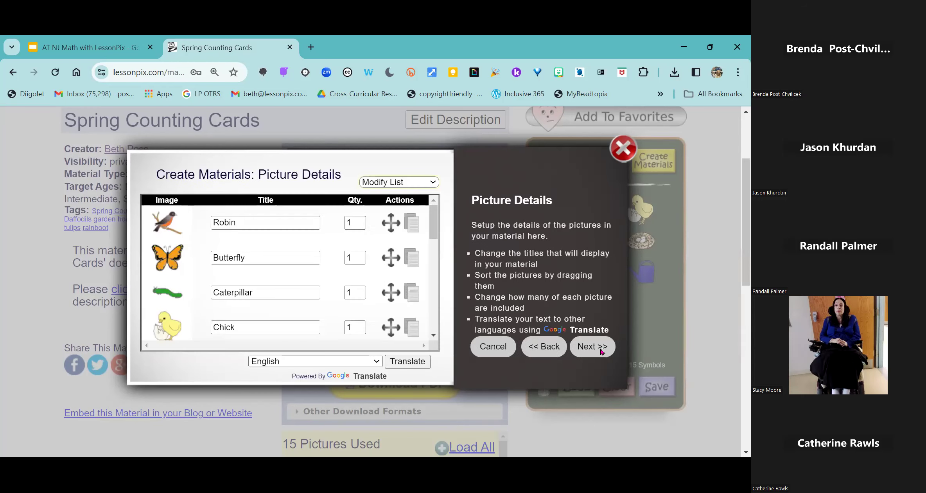
Step: Review the titles and quantities of the pictures from Robin to Rainboot and continue to the material options
scroll(270, 298, down, 9)
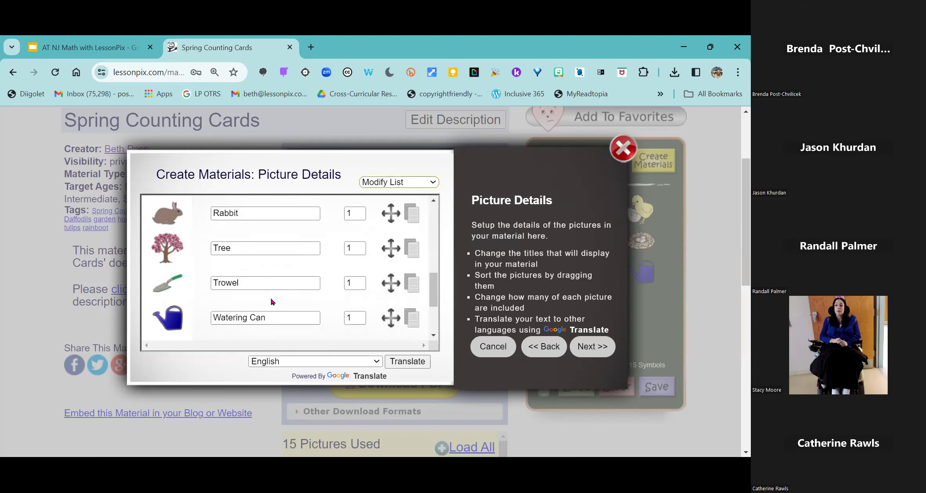
scroll(273, 301, up, 6)
scroll(271, 296, up, 4)
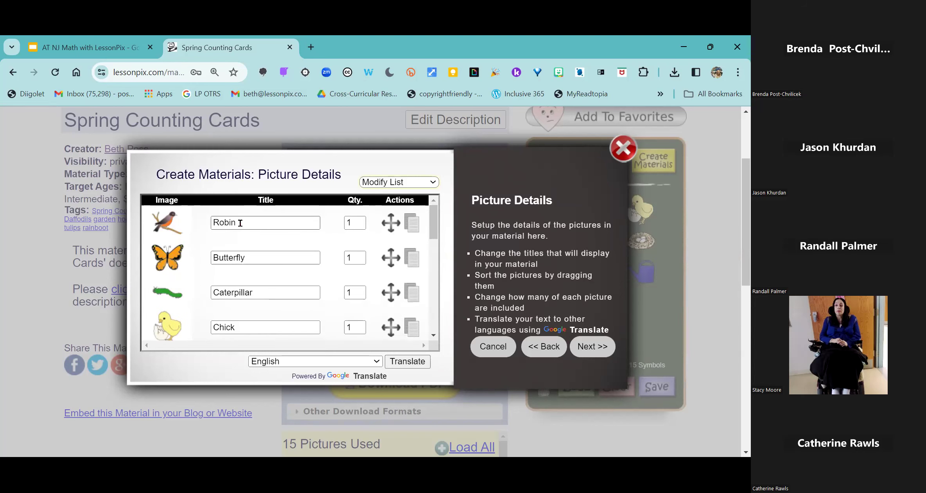
scroll(280, 272, down, 5)
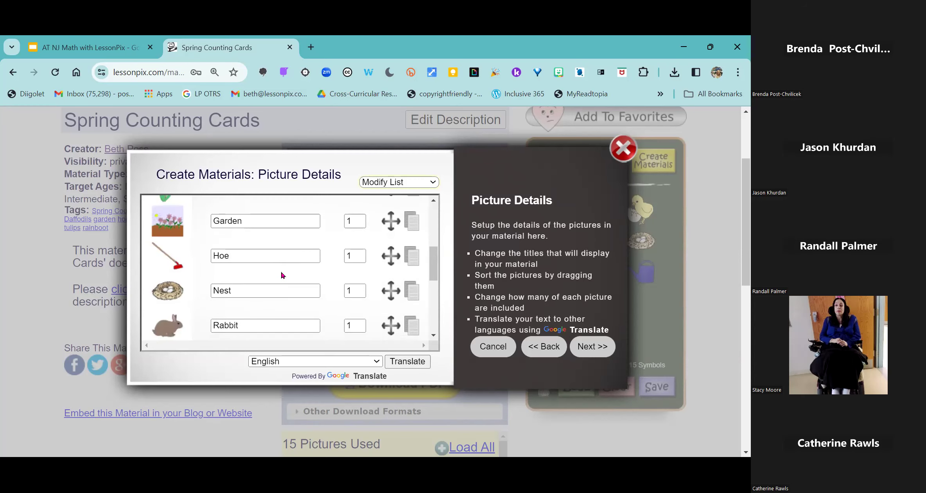
scroll(283, 275, down, 4)
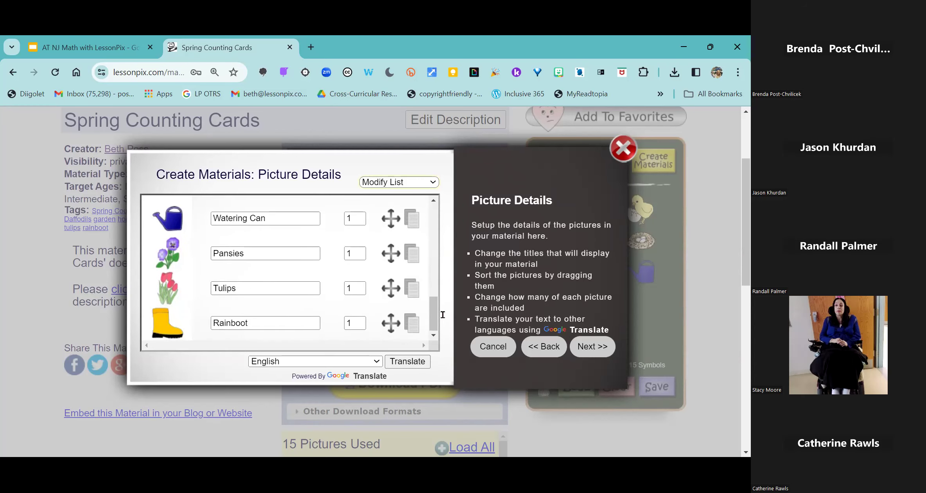
click(591, 346)
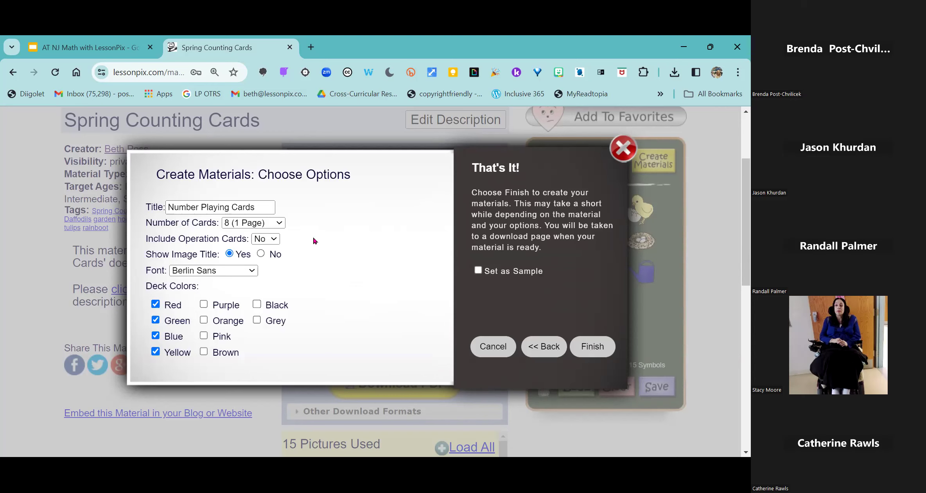
Step: Title the material Spring Playing Cards
drag(269, 211, 22, 191)
text(Sp)
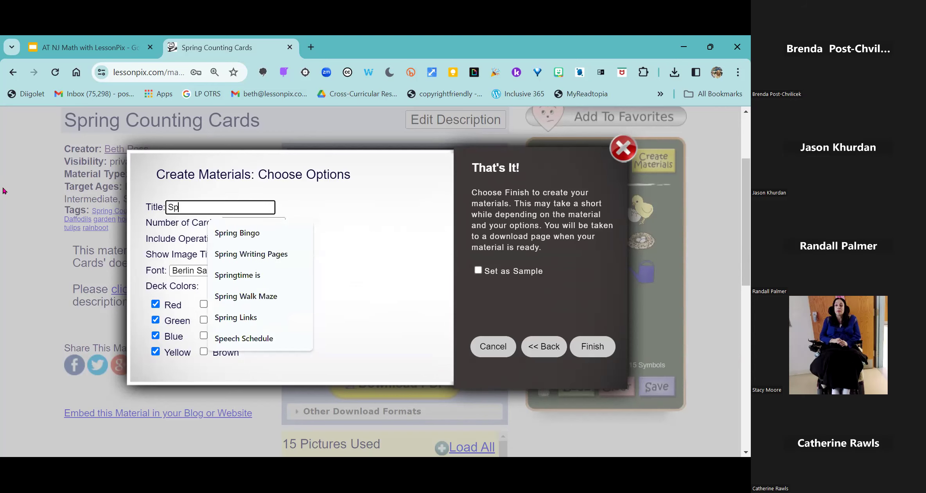
text(ring Playing )
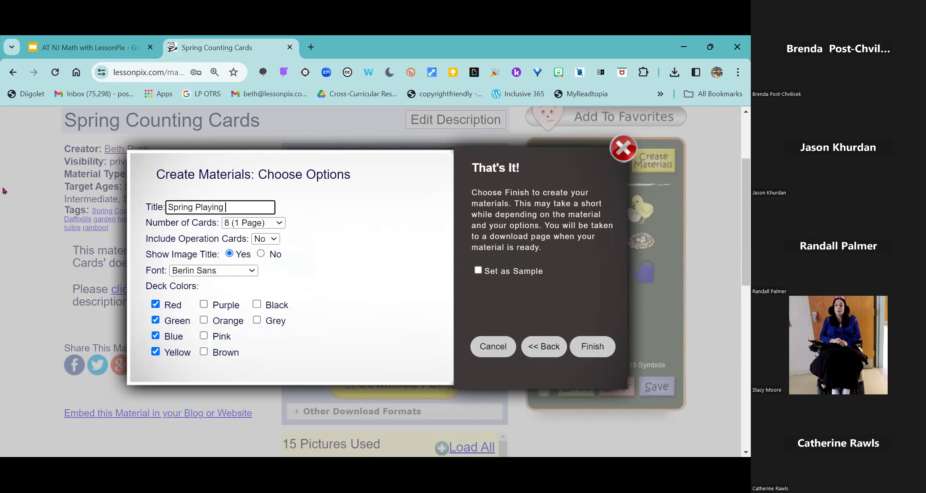
text(Cards)
Step: Set the number of cards to 16 (2 Pages) and include operation cards
click(276, 226)
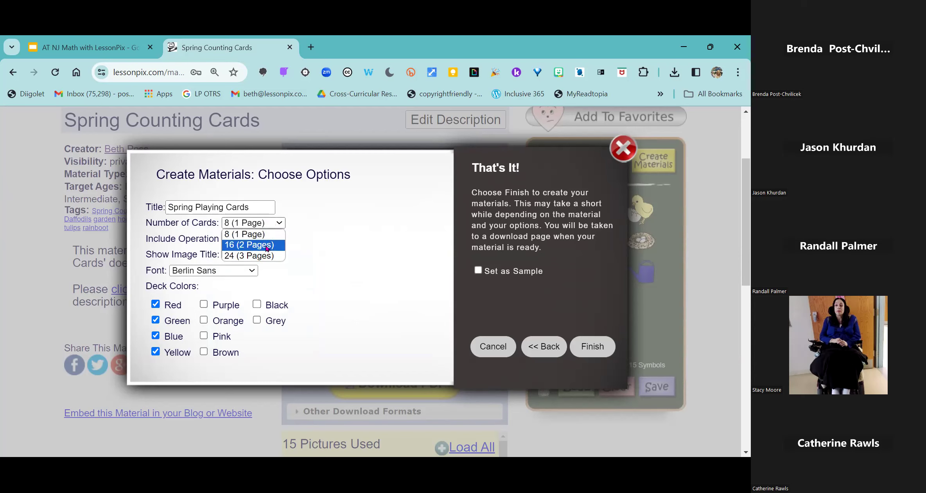
click(267, 245)
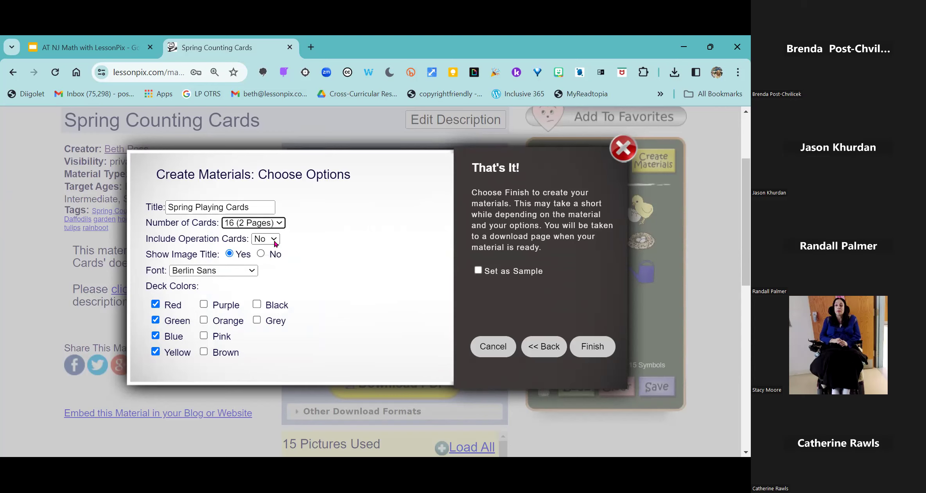
click(275, 241)
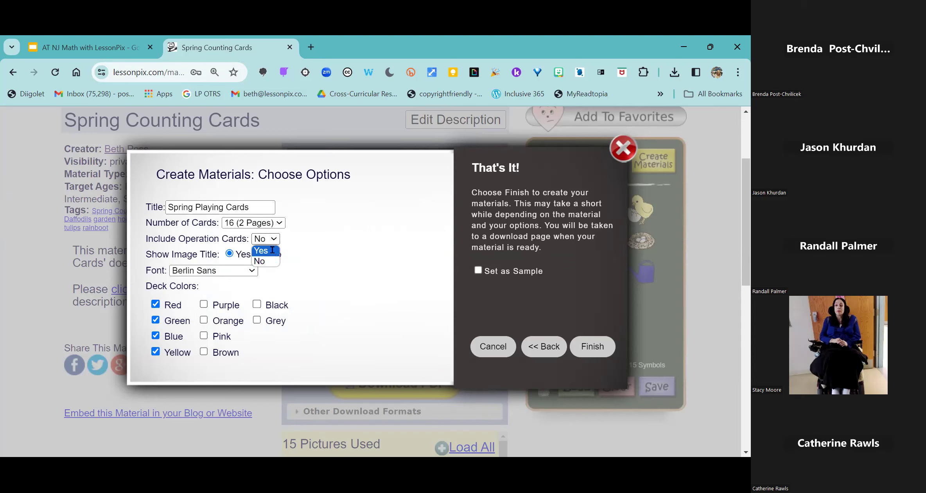
click(274, 251)
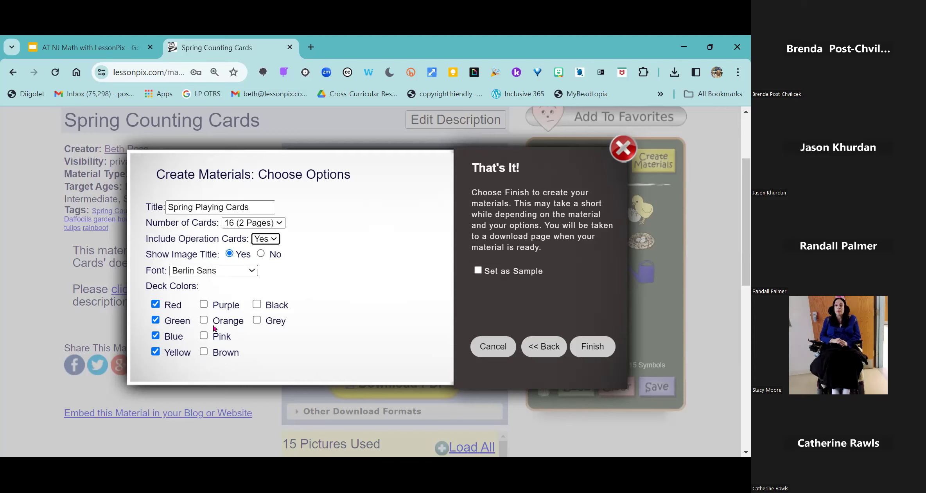
Step: Deselect the red, green, blue and yellow deck colors
click(156, 304)
click(156, 320)
click(156, 336)
click(155, 351)
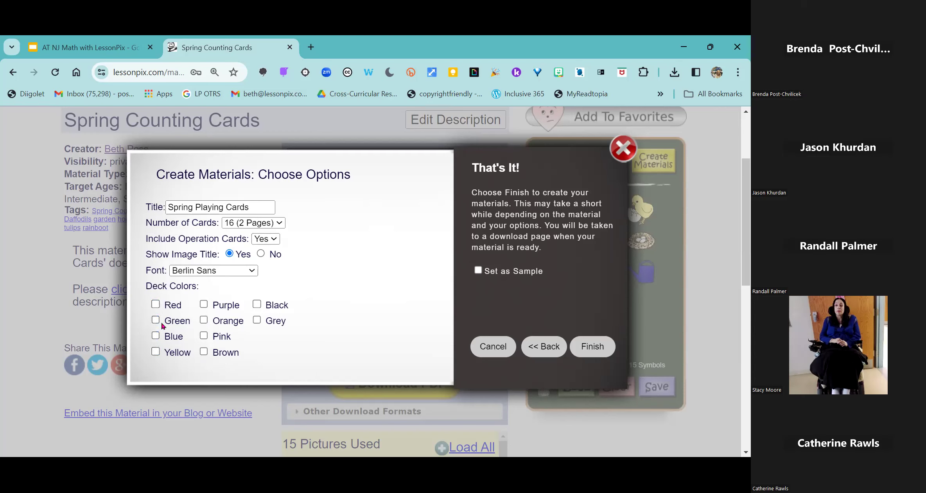
Step: Select purple, orange, pink and yellow as deck colors and generate the Spring Playing Cards
click(204, 305)
click(205, 320)
click(204, 336)
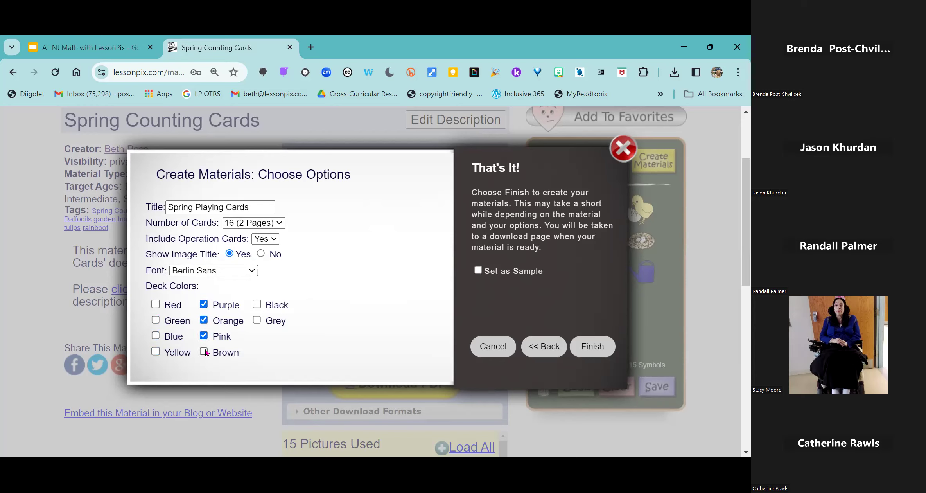
click(156, 351)
click(593, 346)
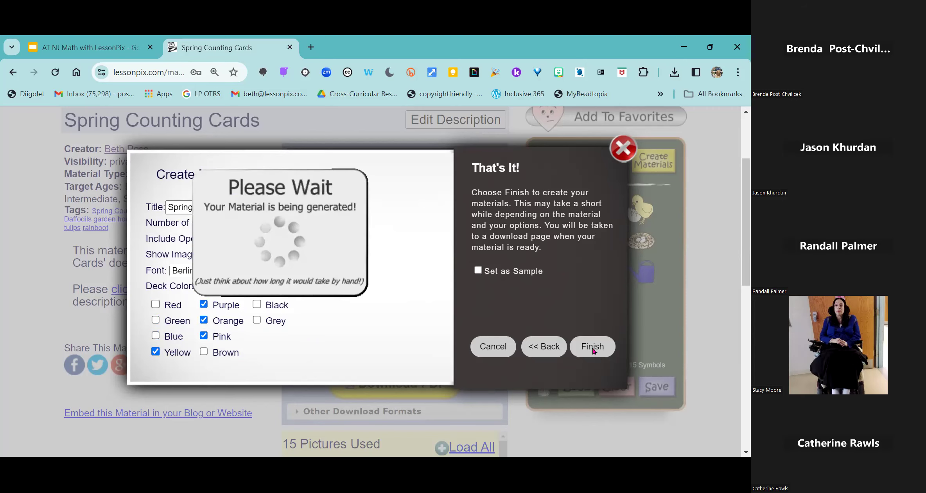
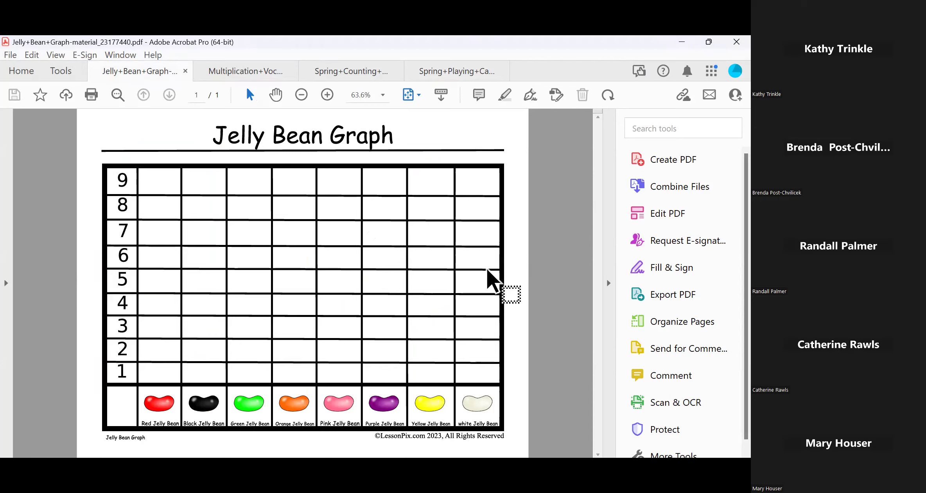
Step: Compare the Jelly Bean Graph PDF with the Multiplication Vocabulary PDF in Acrobat
drag(488, 269, 246, 70)
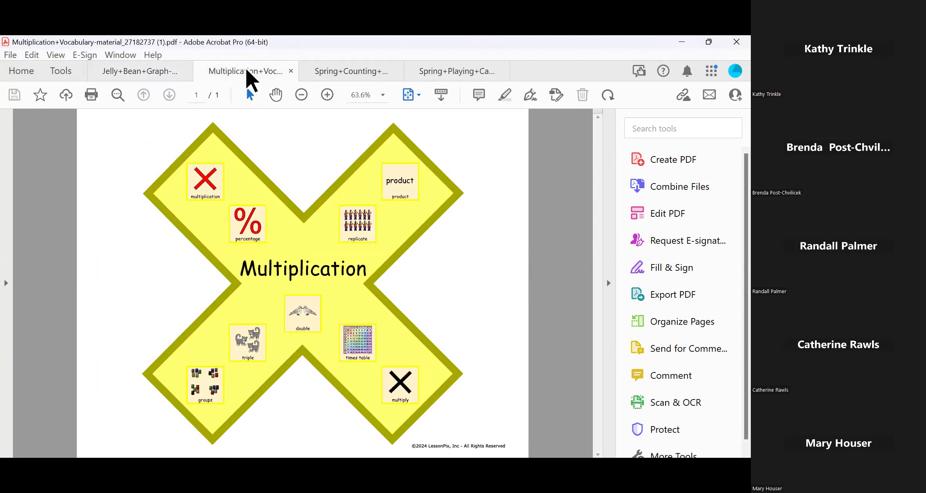
drag(247, 70, 144, 80)
click(243, 71)
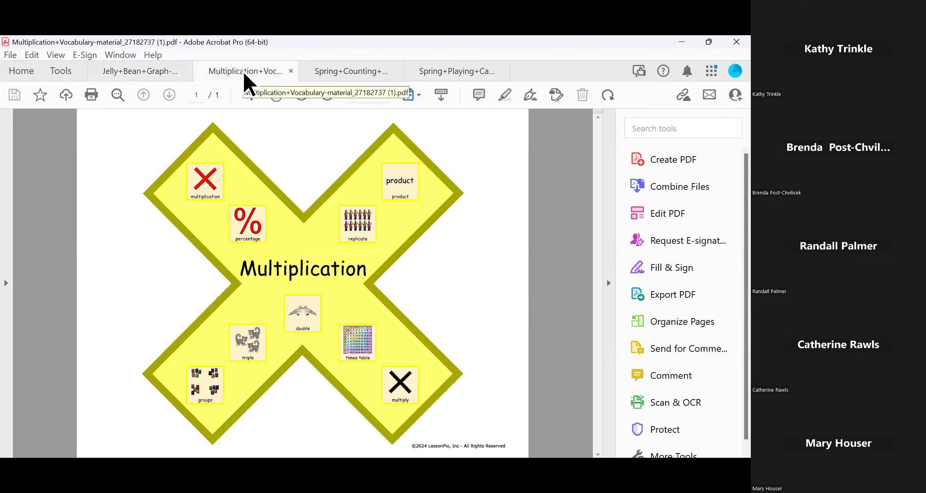
click(149, 80)
Step: Switch from Acrobat back to the LessonPix browser window and open the Sharing Center
click(682, 42)
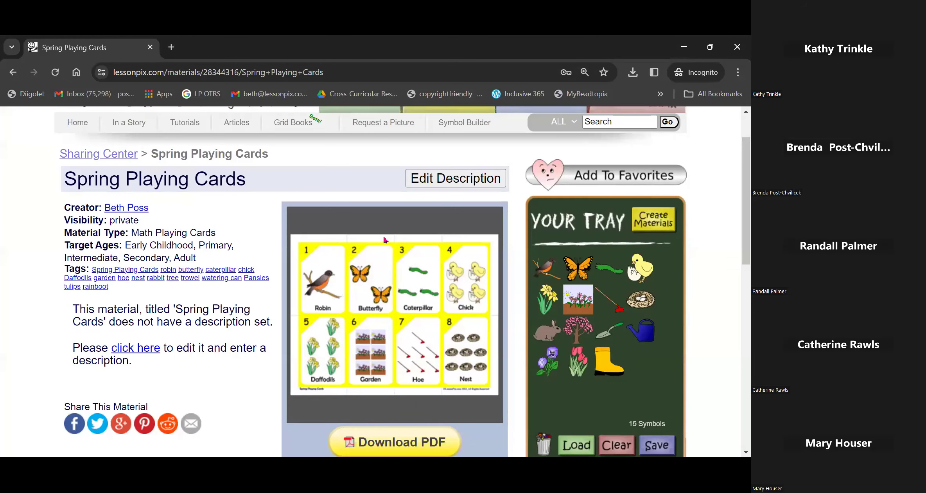
scroll(378, 235, up, 2)
scroll(378, 236, up, 1)
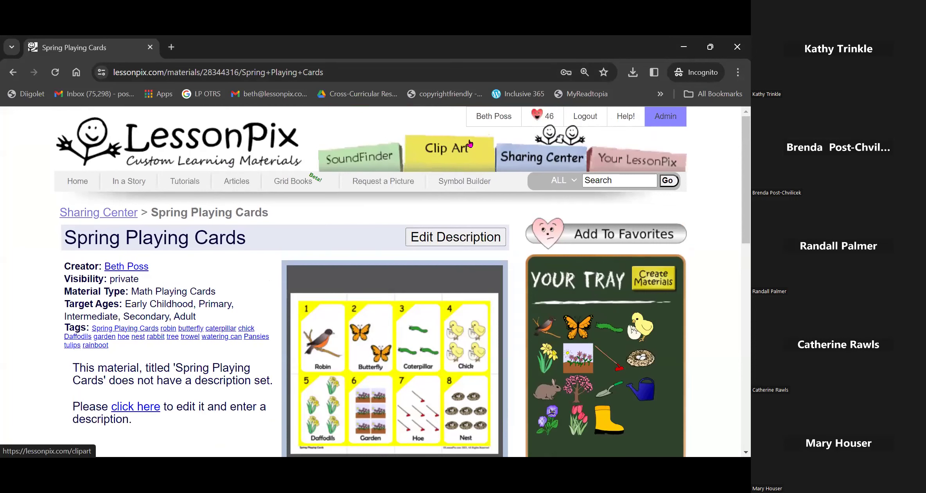
click(512, 159)
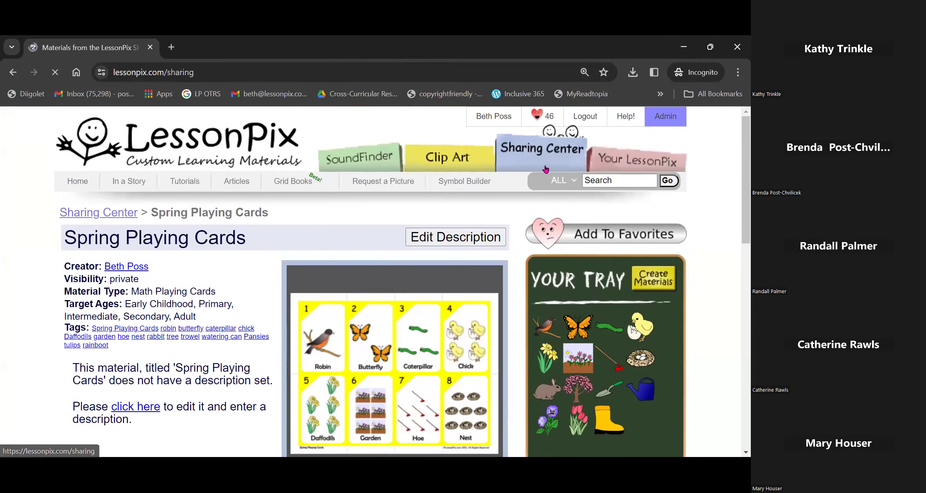
scroll(131, 330, down, 5)
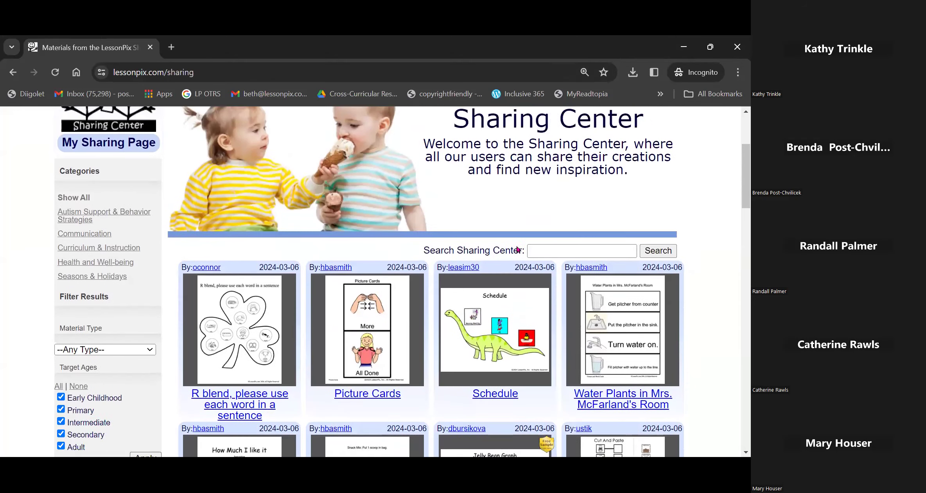
Step: Filter the shared materials by the material type Game Board
click(131, 331)
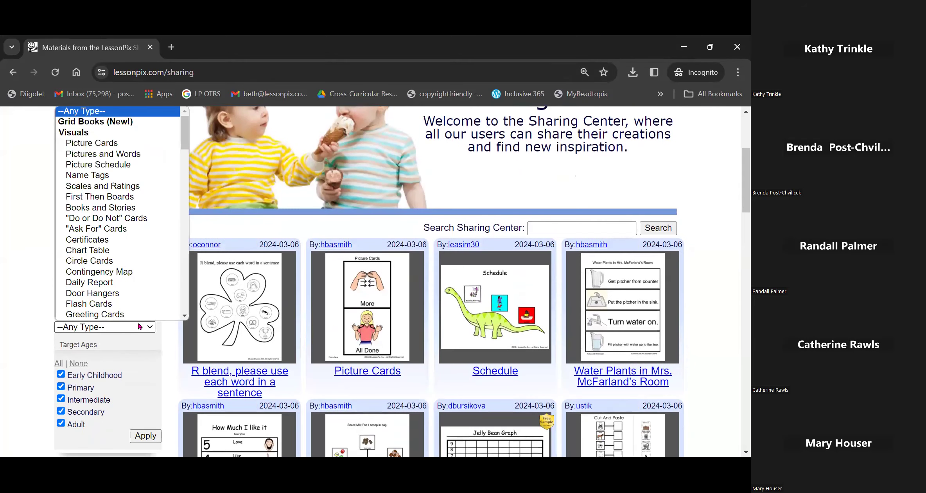
scroll(131, 261, down, 6)
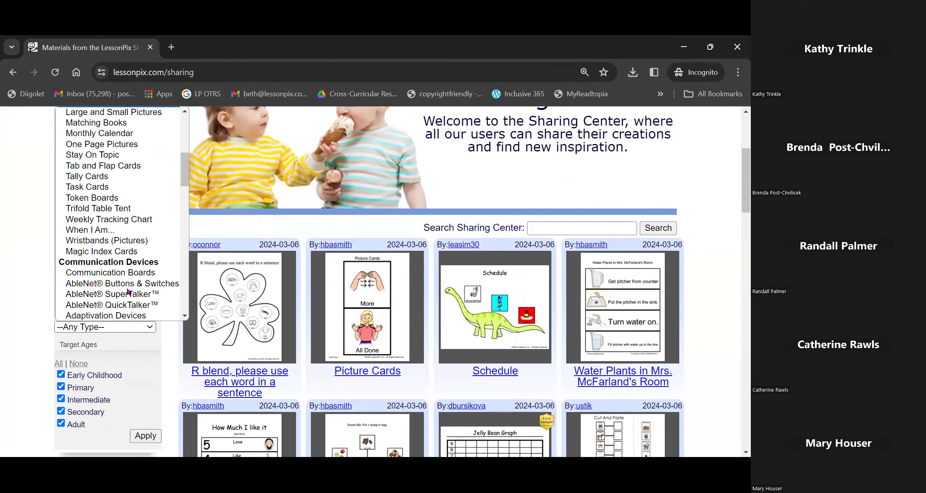
scroll(128, 292, down, 3)
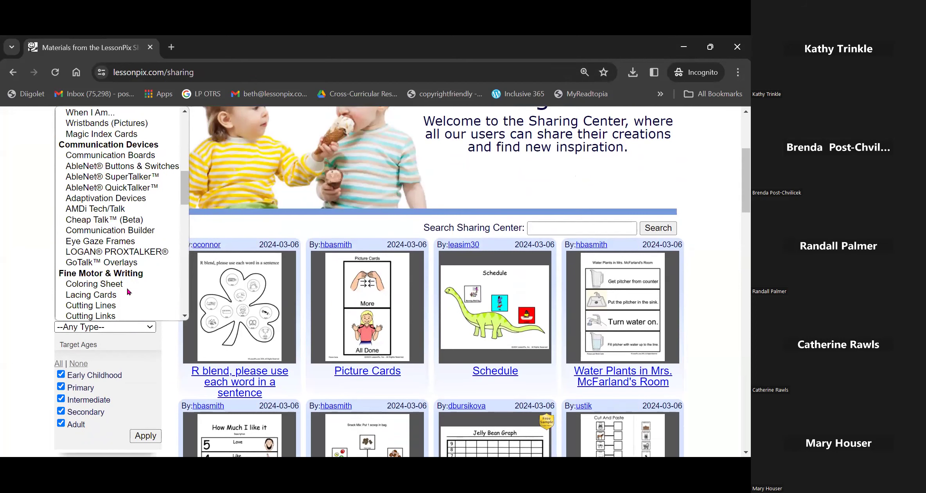
scroll(128, 292, down, 3)
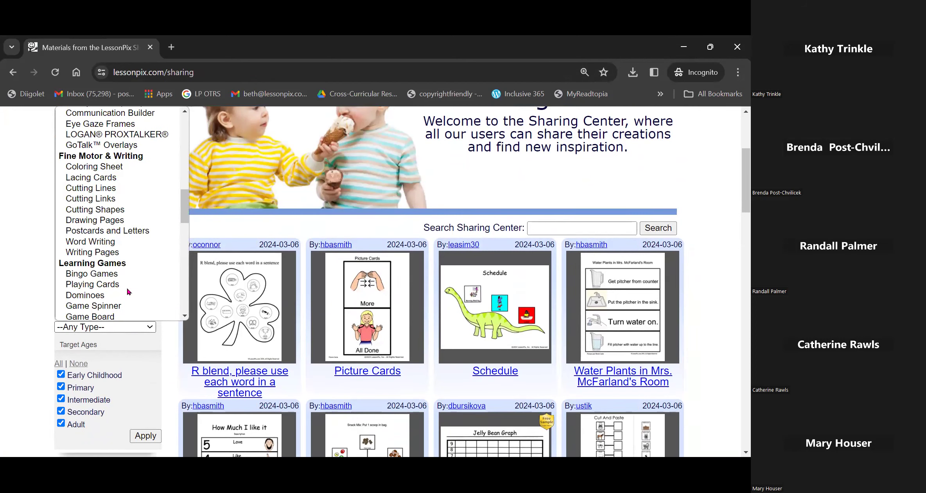
scroll(127, 293, down, 3)
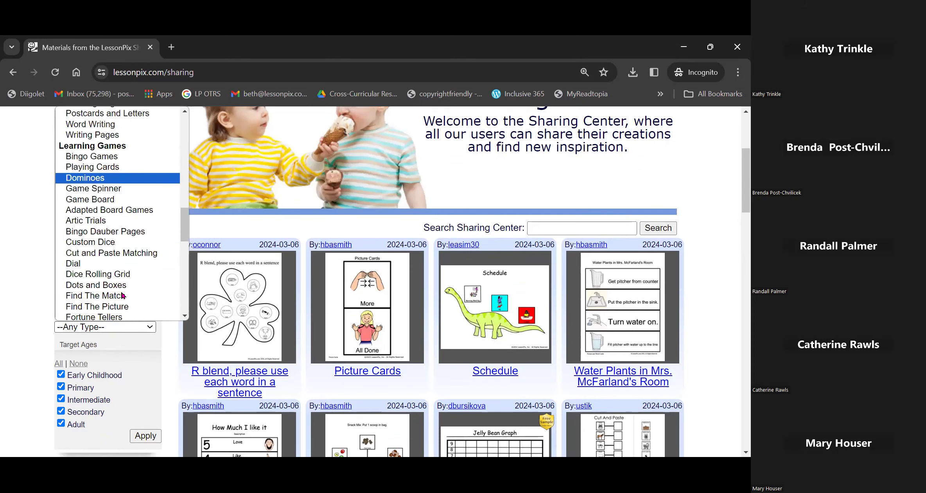
click(102, 199)
Step: Browse the shared game boards and open the material Spring is coming L sound
scroll(459, 332, down, 6)
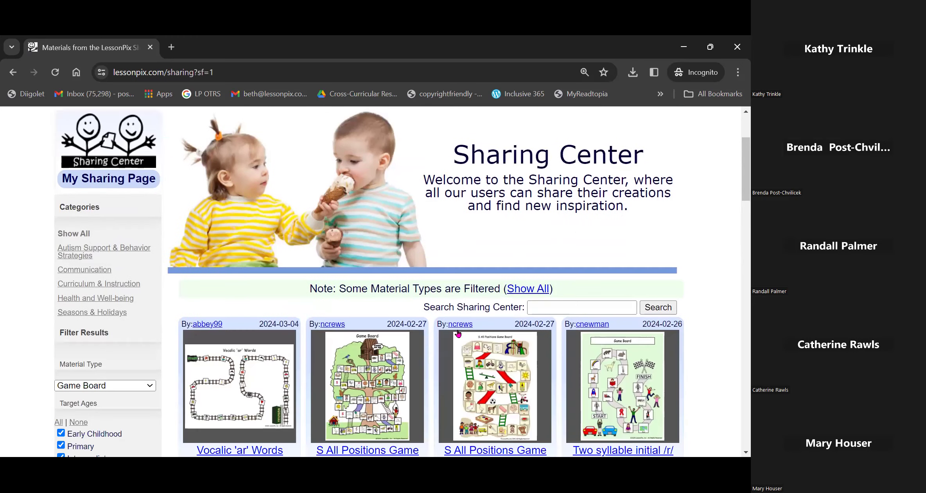
scroll(468, 363, down, 3)
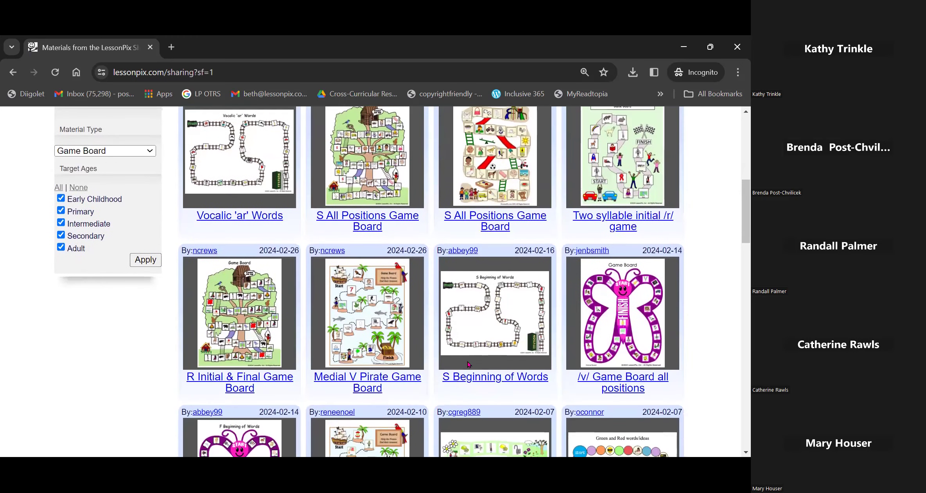
scroll(468, 364, down, 2)
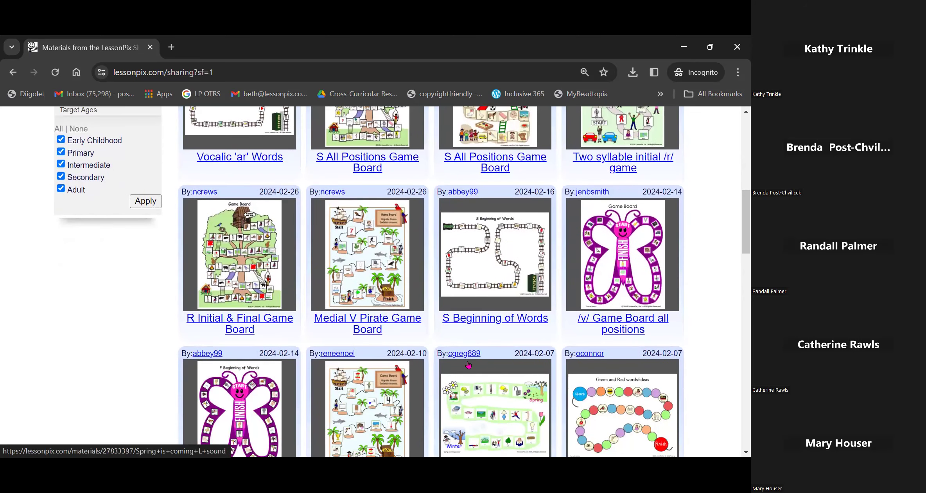
scroll(468, 365, down, 3)
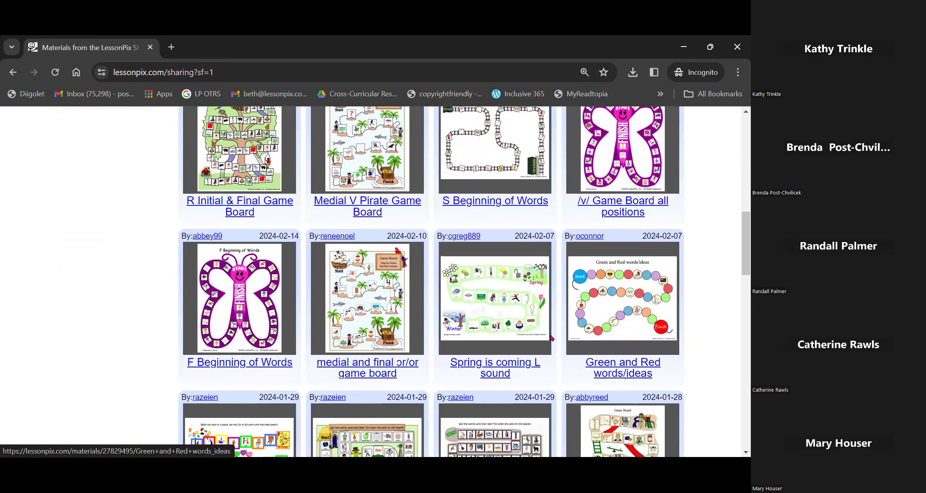
click(510, 320)
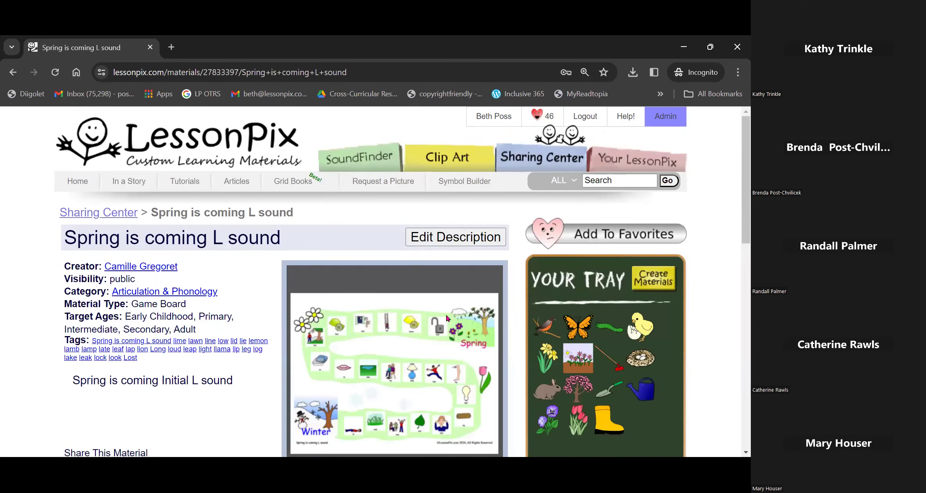
Step: Download the game board as PowerPoint Fixed (w/Tokens) and save it in the LP Example folder
scroll(453, 318, down, 2)
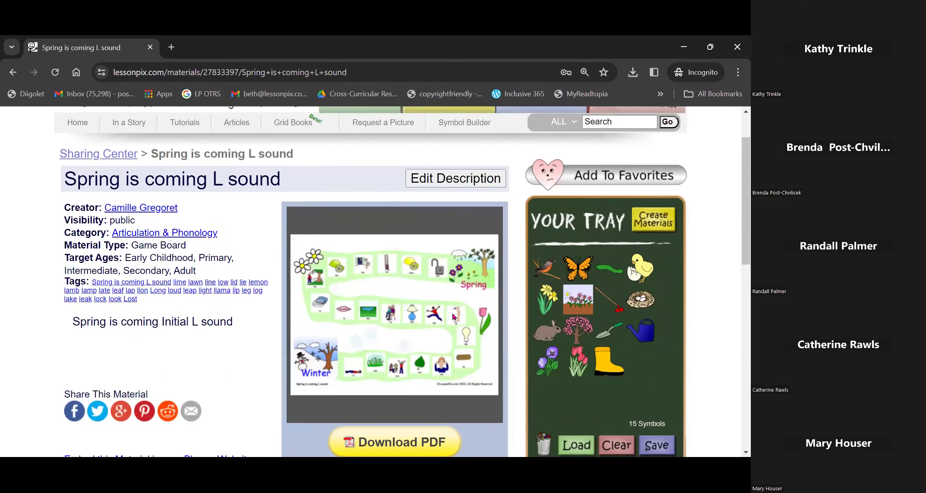
scroll(454, 317, down, 2)
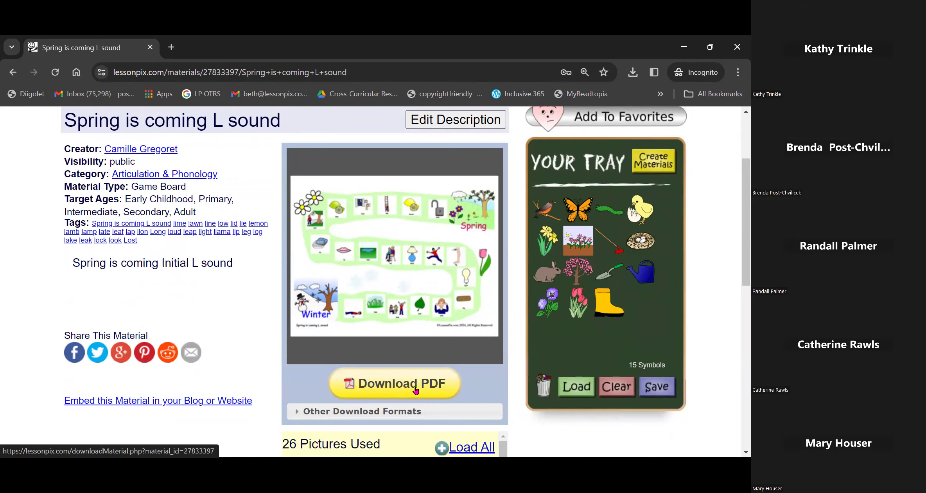
scroll(416, 391, down, 1)
click(399, 353)
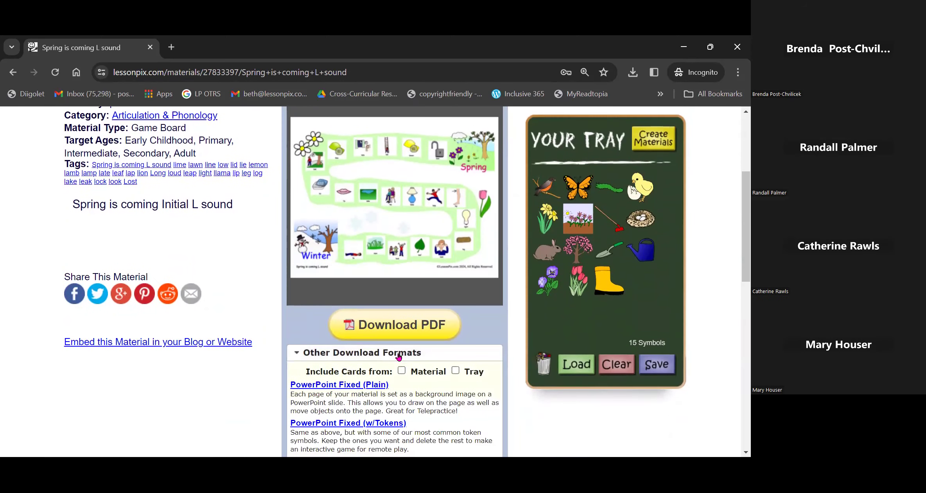
scroll(448, 385, down, 1)
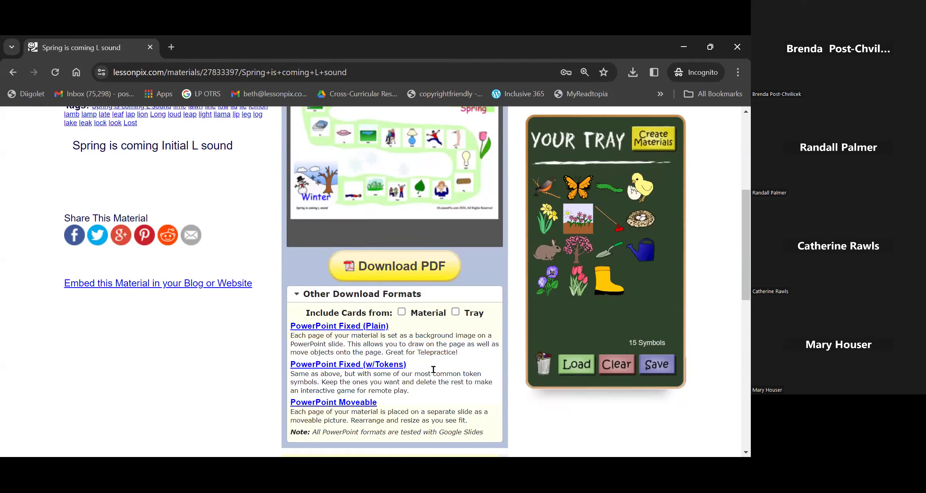
click(323, 366)
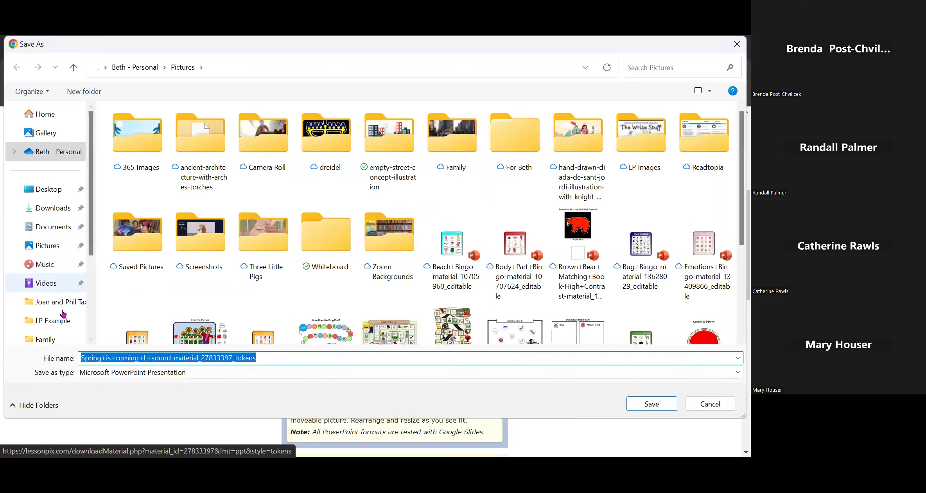
click(55, 320)
click(642, 403)
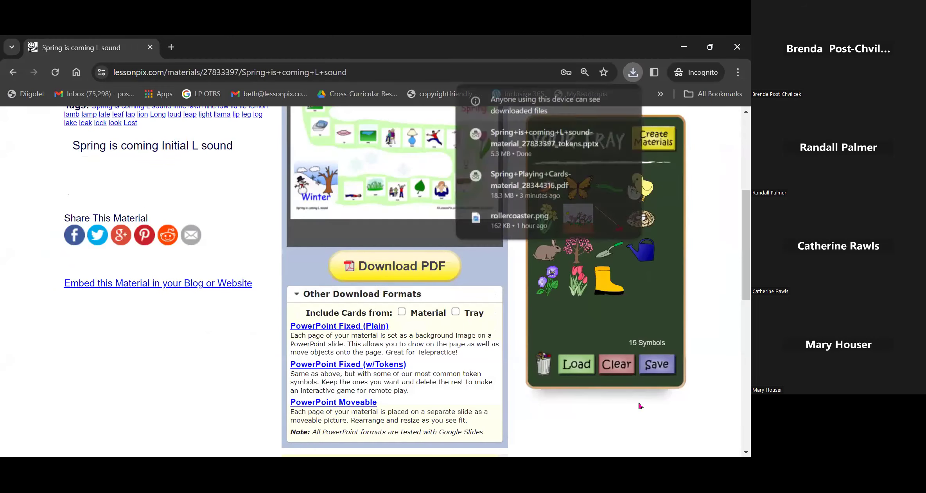
Step: Open the downloaded game board in PowerPoint, maximize its window and collapse the slide thumbnails
click(540, 148)
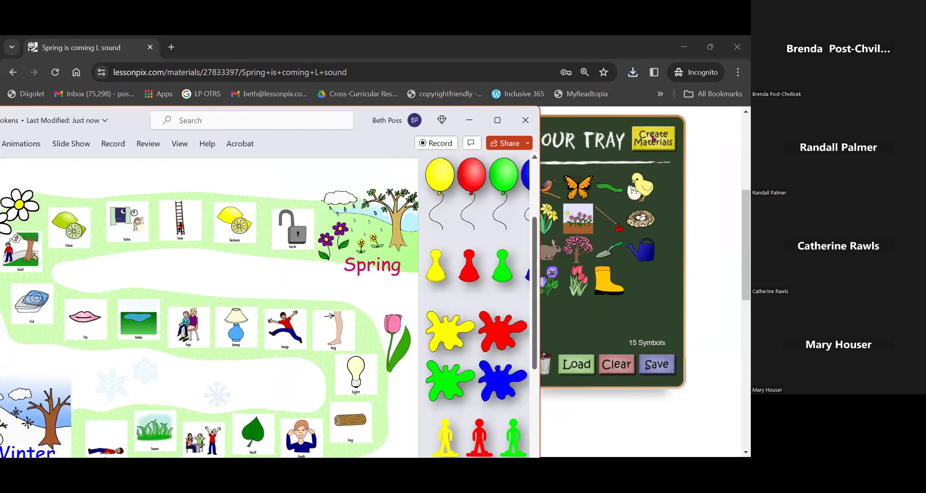
click(497, 120)
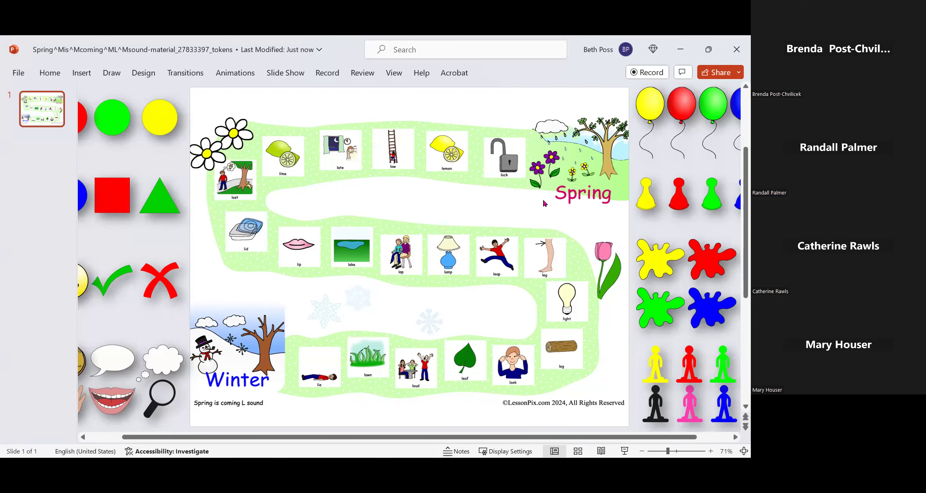
drag(77, 176, 4, 161)
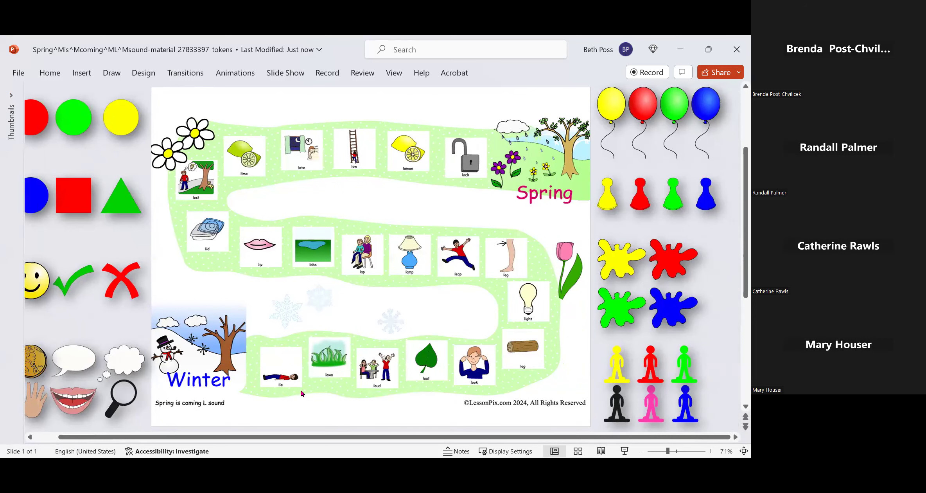
Step: Place the green and pink person tokens side by side at the Winter start of the game board
drag(181, 144, 543, 433)
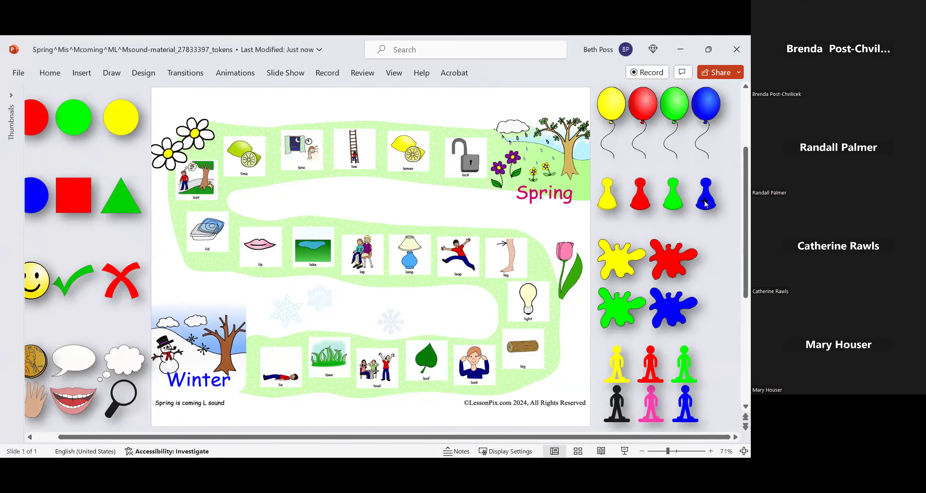
drag(682, 365, 224, 351)
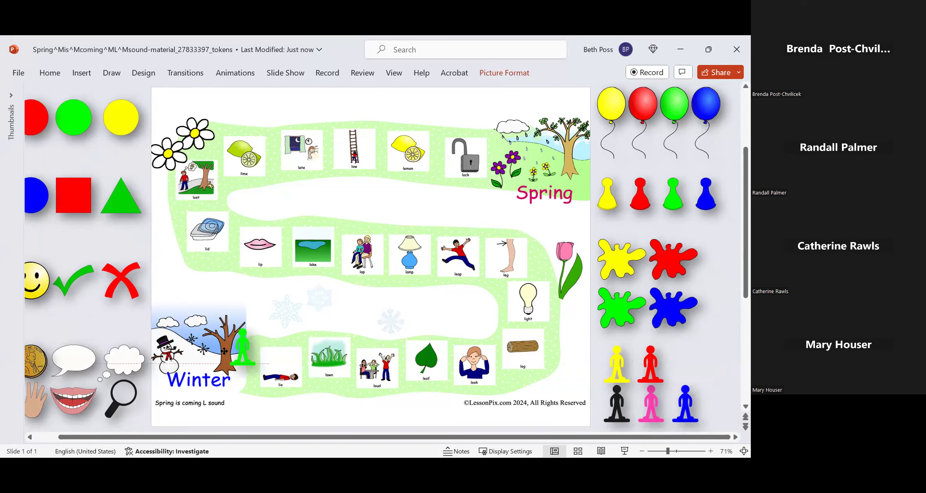
drag(650, 407, 251, 349)
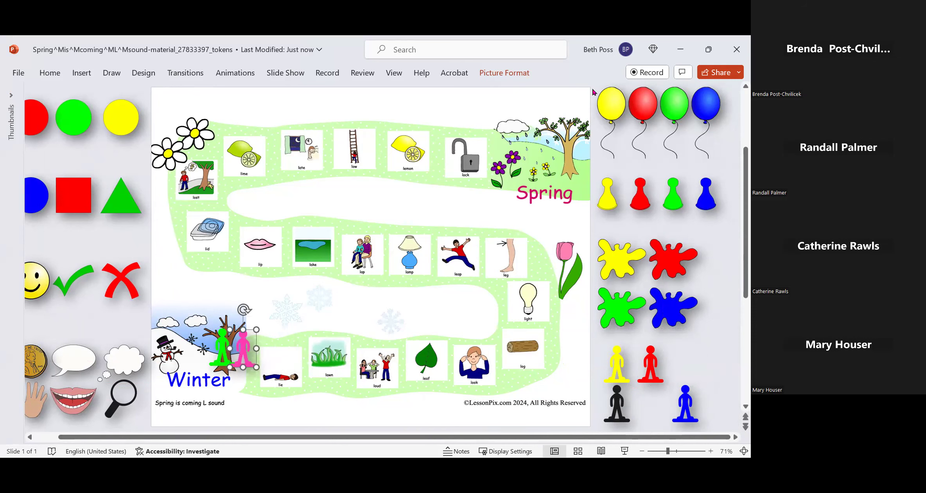
Step: Delete all tokens beside the slide's Spring side, plus the circles, square, triangle, smiley, check mark, X and thought bubble beside its Winter side
drag(593, 90, 741, 432)
key(Delete)
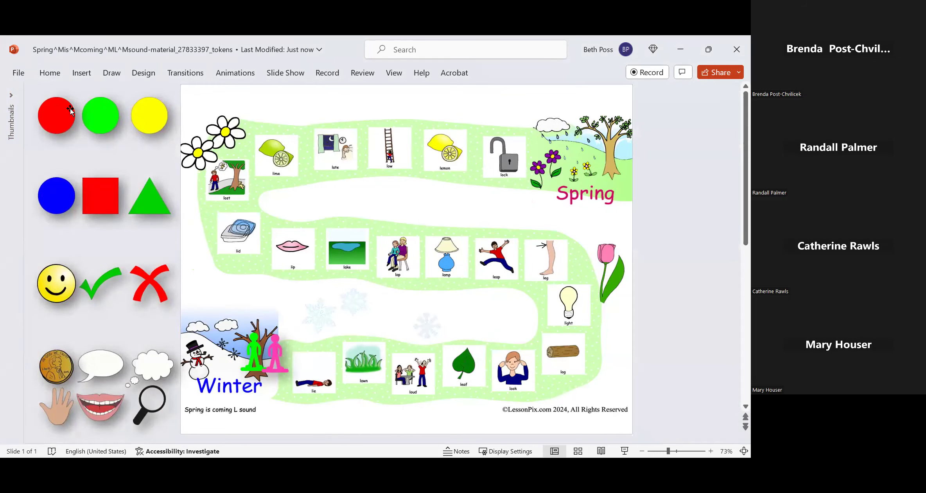
drag(29, 82, 181, 314)
key(Delete)
click(135, 370)
key(Delete)
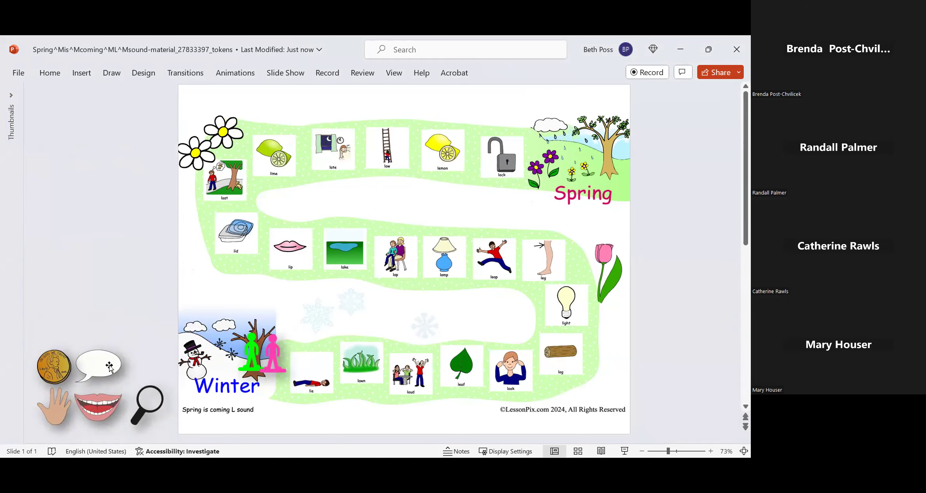
Step: Delete the speech bubble, penny, hand and mouth tokens beside the slide, keeping the magnifying glass
click(109, 364)
key(Delete)
click(67, 368)
key(Delete)
click(53, 403)
key(Delete)
click(82, 405)
key(Delete)
Step: Move the magnifying glass up beside the middle of the board and enlarge it to roughly twice its size
drag(112, 399, 87, 253)
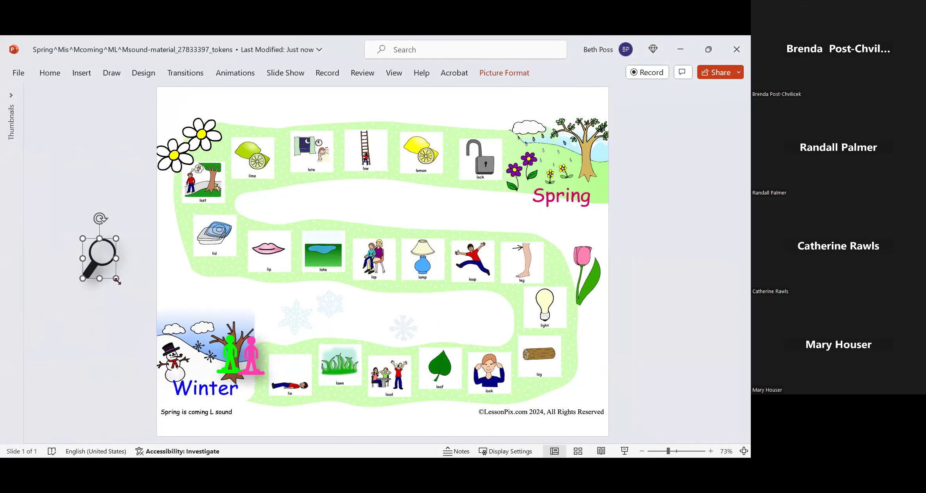
drag(136, 304, 160, 331)
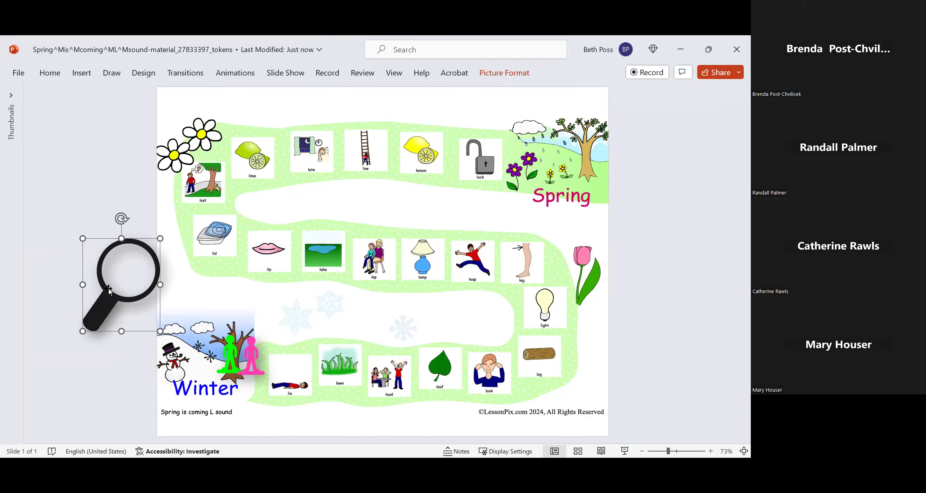
Step: Try the magnifying glass over the "lake" picture, then return it to the empty area beside the slide
drag(126, 294, 302, 289)
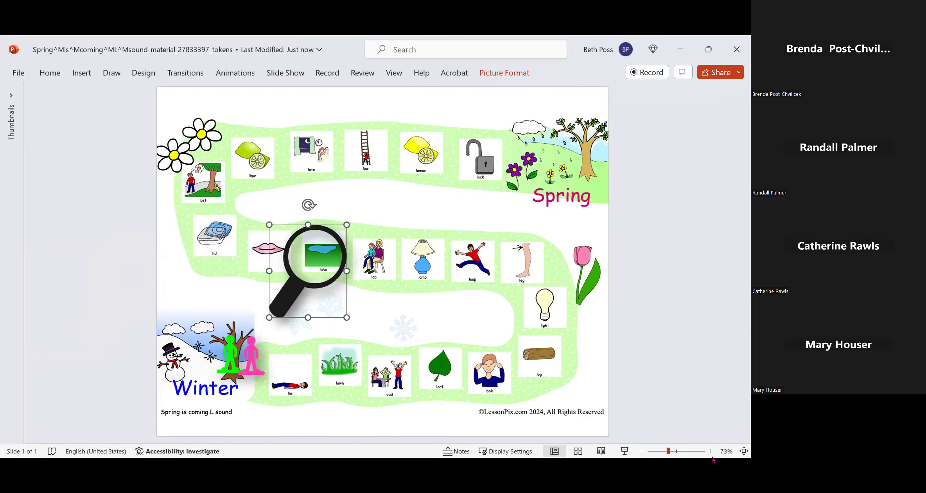
click(711, 451)
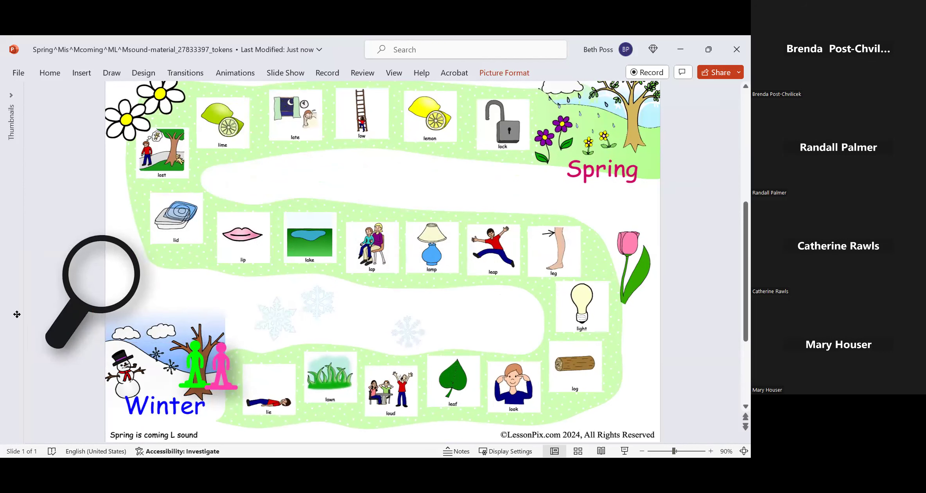
drag(259, 294, 64, 274)
Step: Place the pink person token over the green one in front of the Winter tree
click(222, 371)
drag(283, 358, 201, 370)
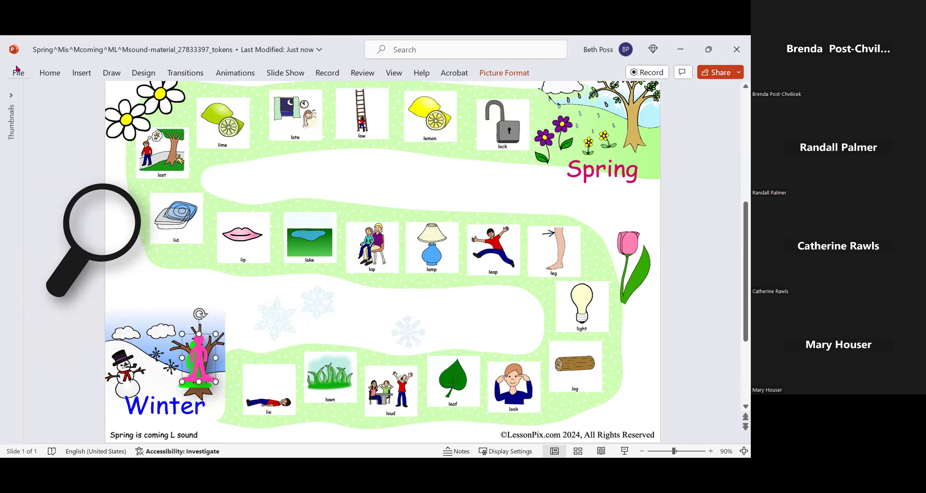
Step: Open the LessonPix symbol add-in and sign in with the account's username and password
click(56, 77)
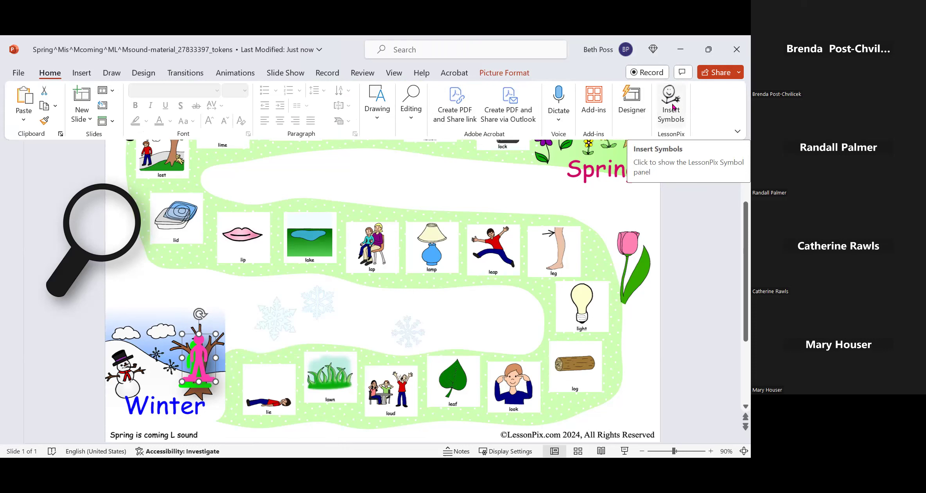
click(672, 106)
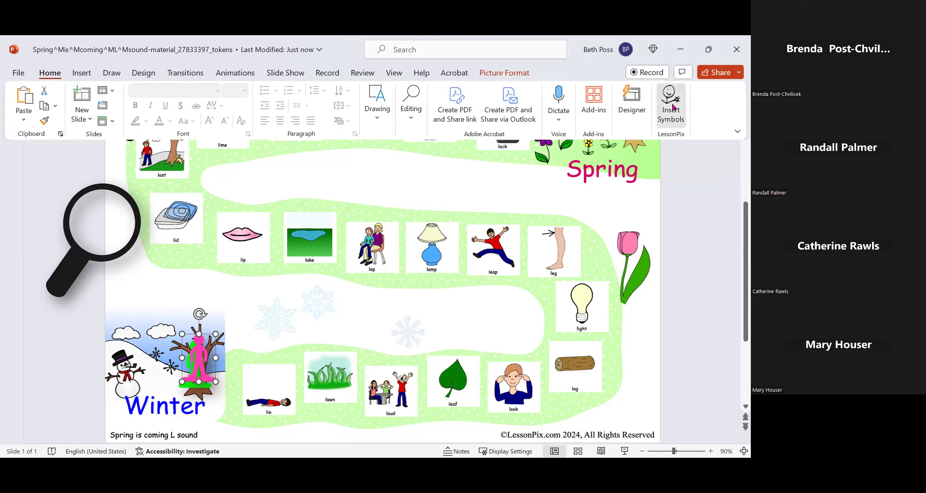
click(656, 156)
click(609, 193)
click(675, 180)
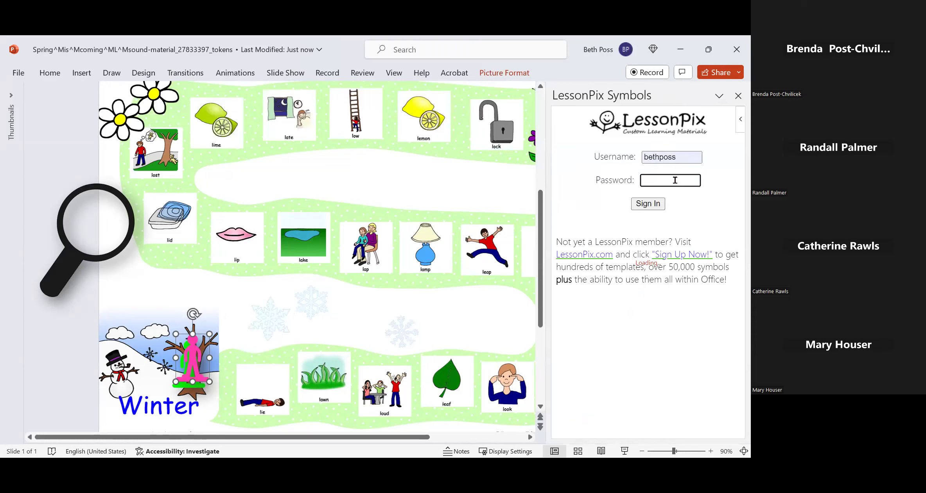
text(**************)
click(648, 207)
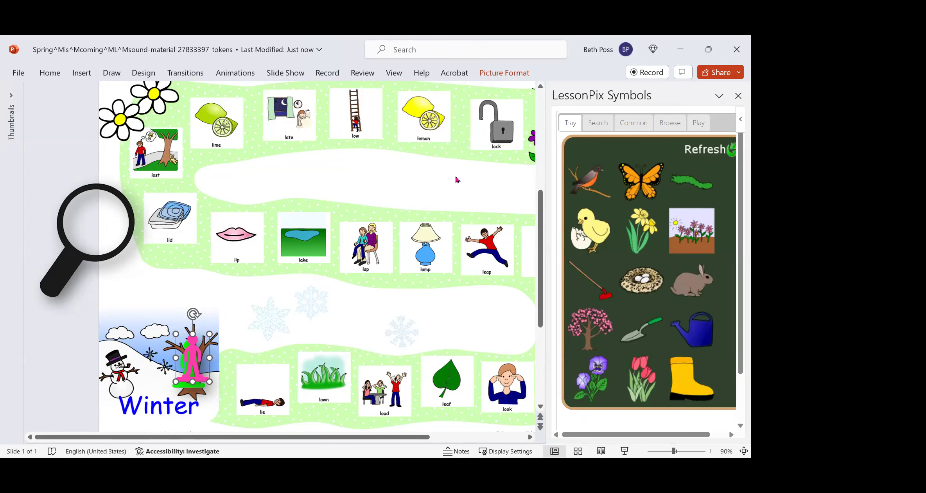
Step: Review the symbols in the LessonPix tray, then choose Dice as the game to play
scroll(672, 223, down, 2)
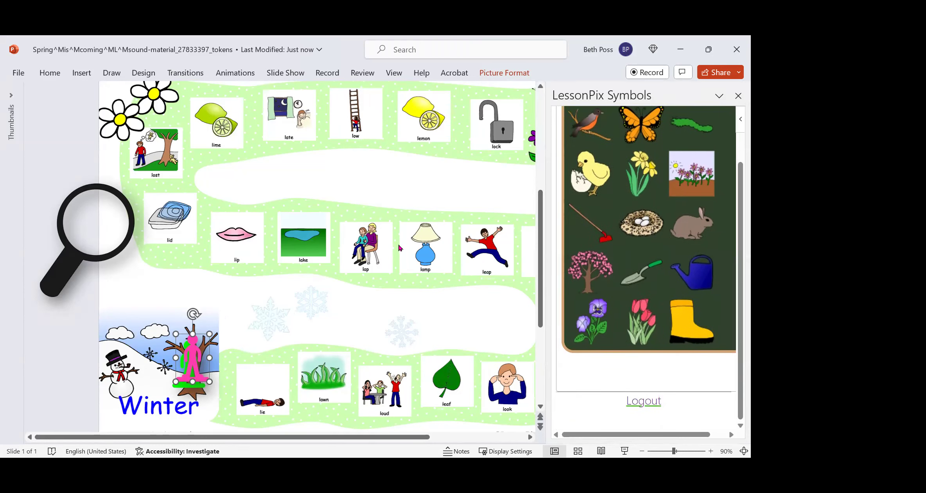
scroll(399, 252, up, 1)
scroll(608, 229, up, 2)
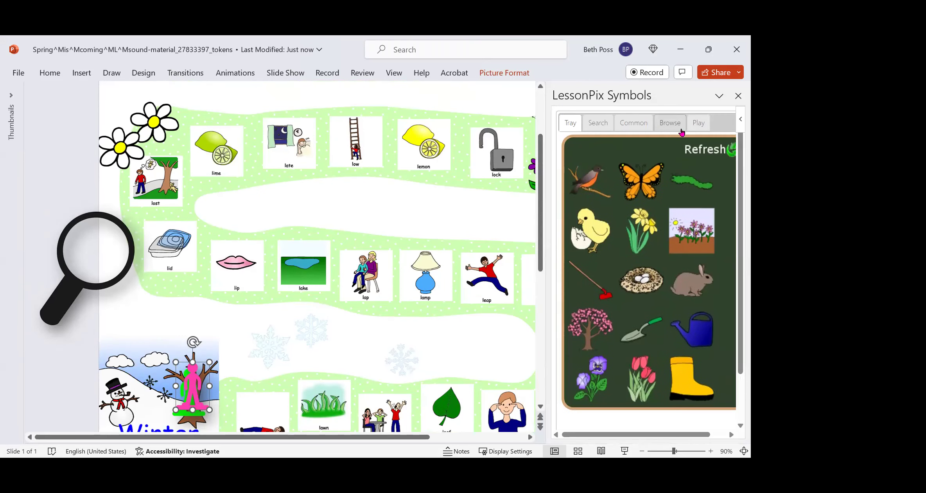
click(699, 123)
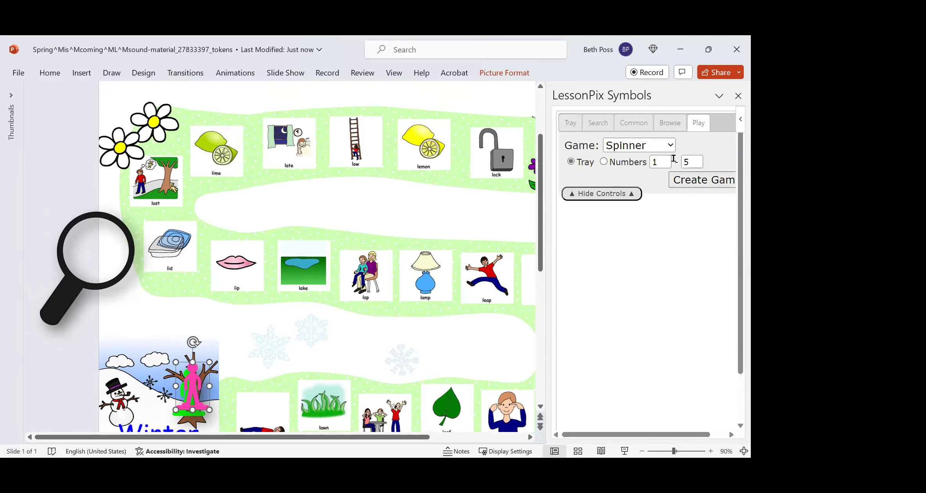
click(669, 145)
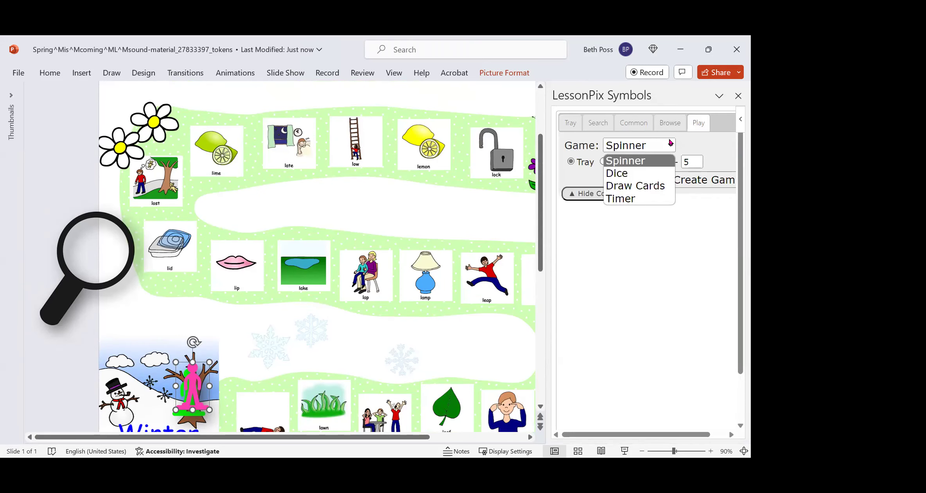
click(657, 173)
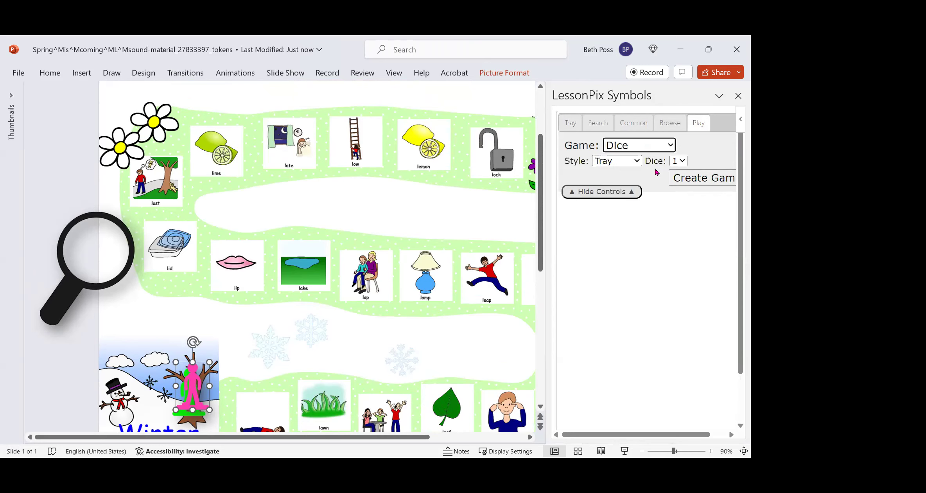
Step: Create the dice game with the Dots style and 1 die
click(635, 161)
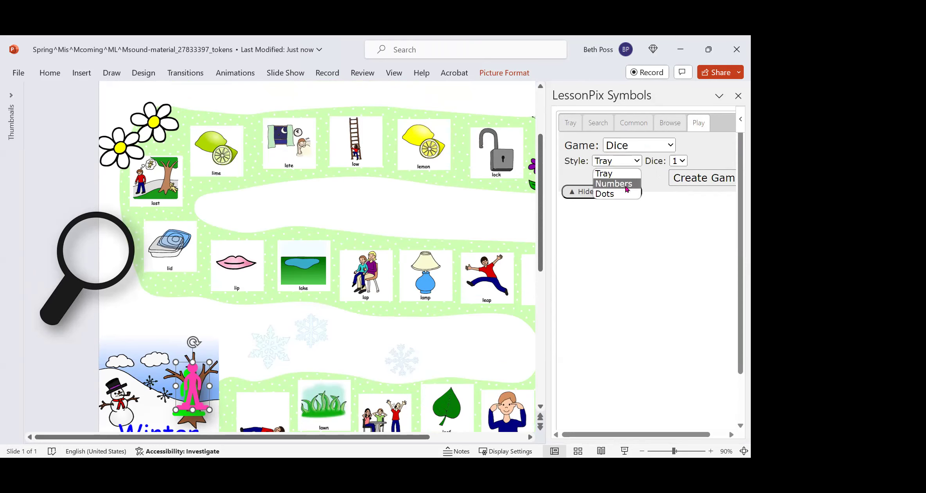
click(618, 195)
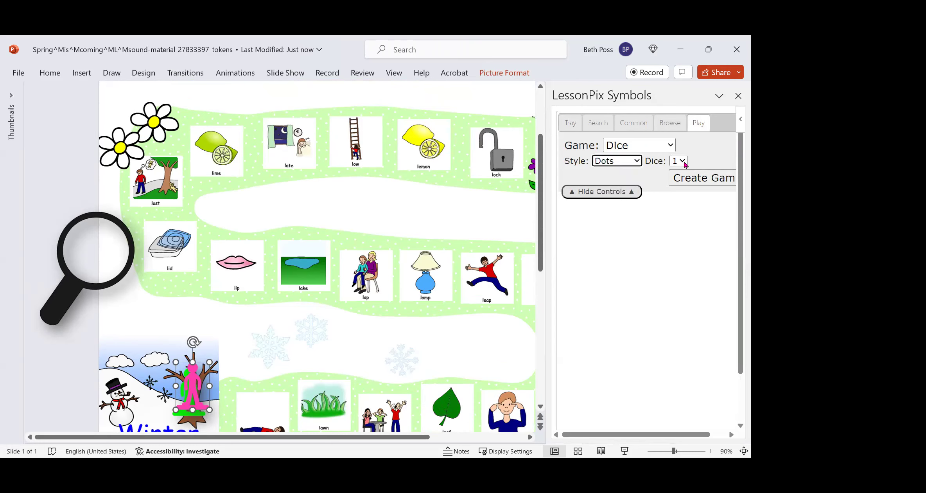
click(682, 160)
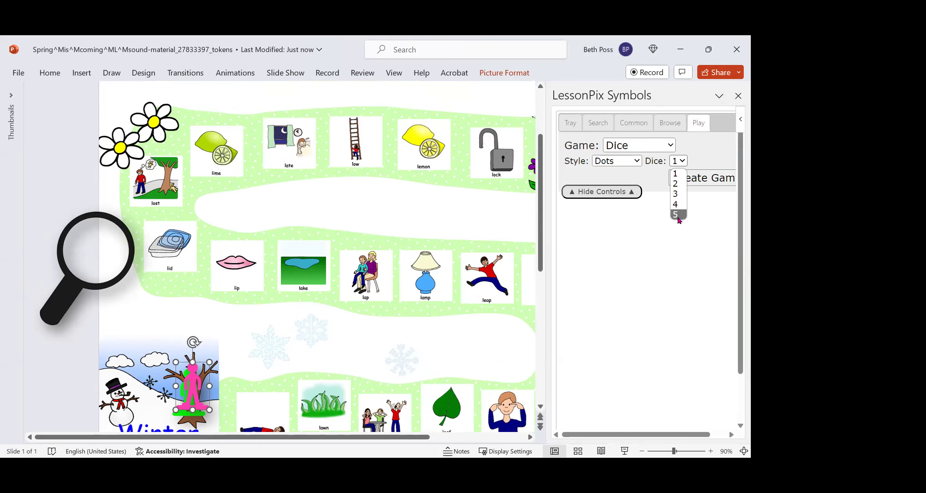
mouse_move(385, 437)
mouse_down()
mouse_move(555, 452)
mouse_move(499, 438)
mouse_move(404, 438)
mouse_up()
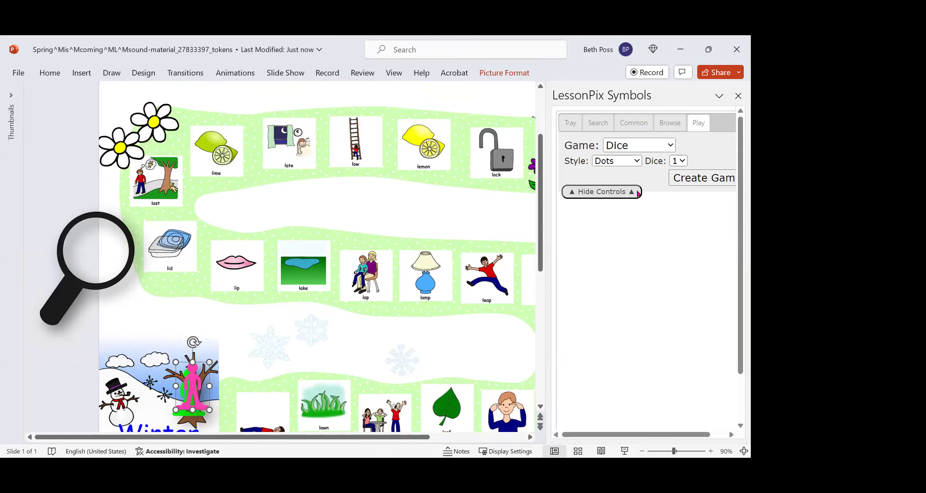
click(683, 161)
click(684, 160)
click(700, 178)
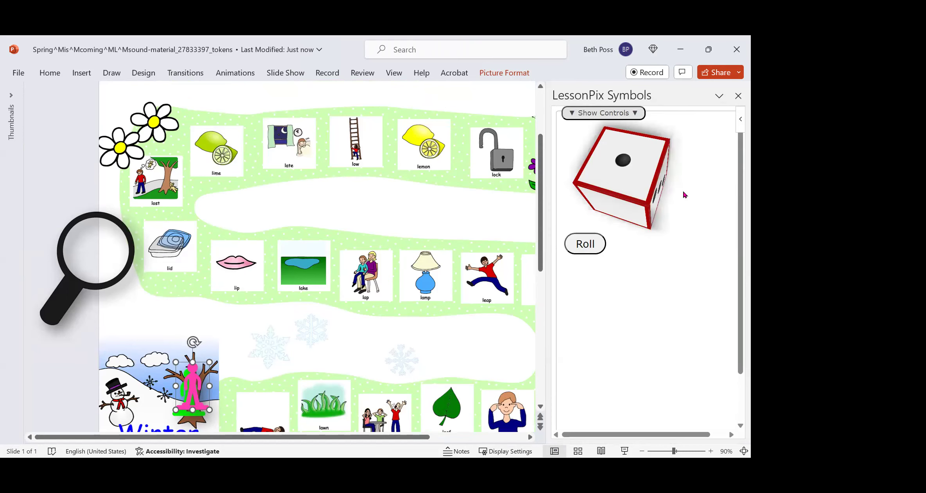
Step: Roll the die and move the pink token three spaces from the Winter start to the "loud" picture
click(583, 245)
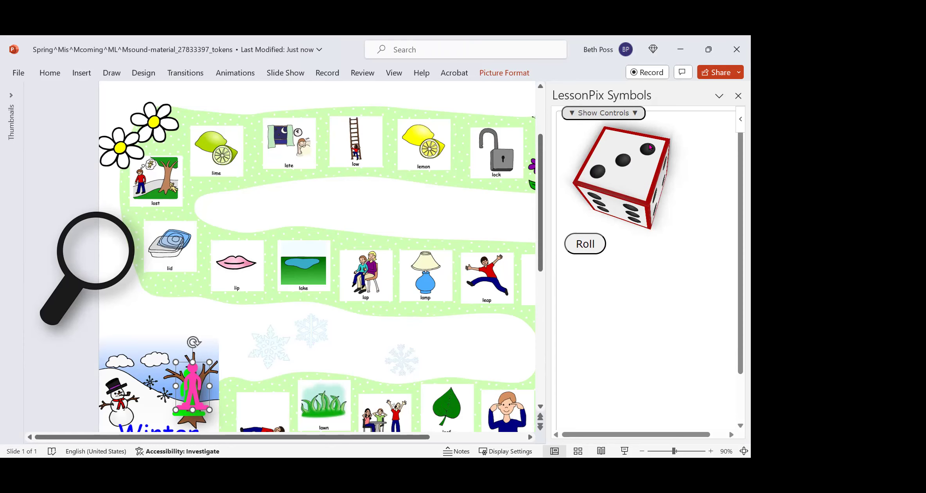
scroll(386, 306, down, 2)
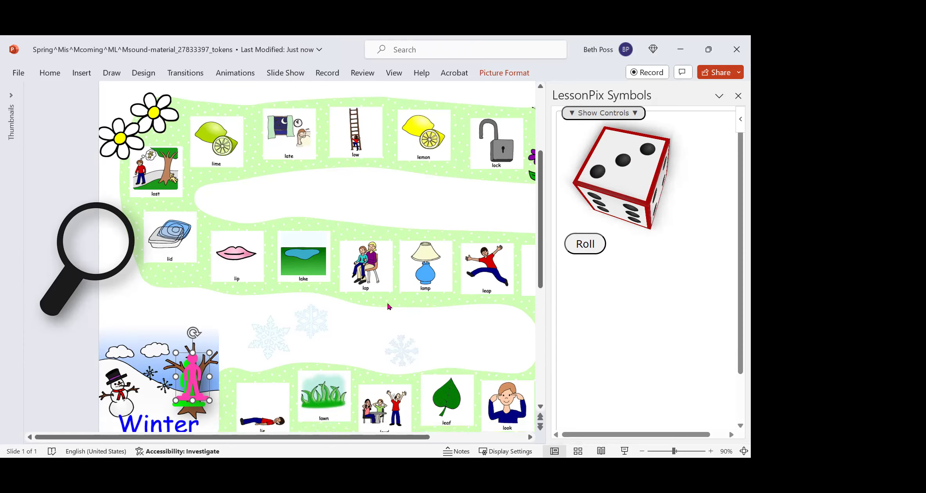
drag(188, 359, 376, 370)
drag(403, 438, 499, 438)
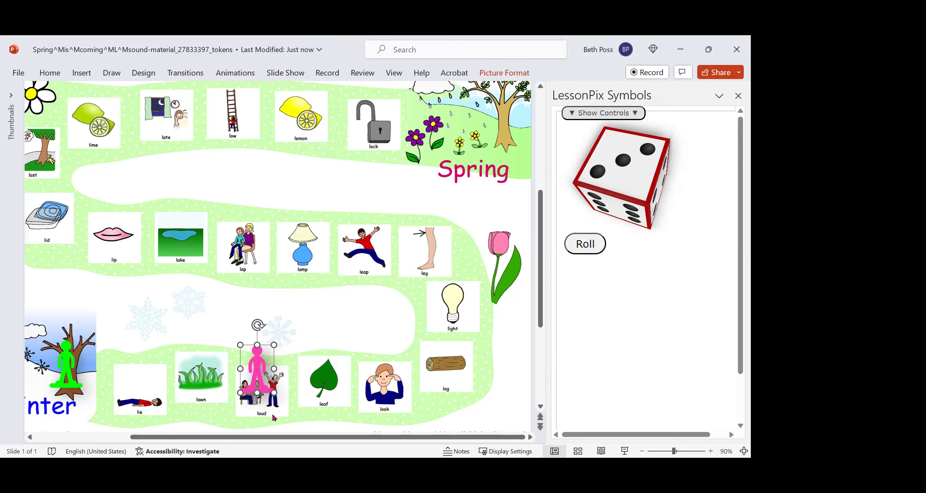
drag(280, 440, 193, 440)
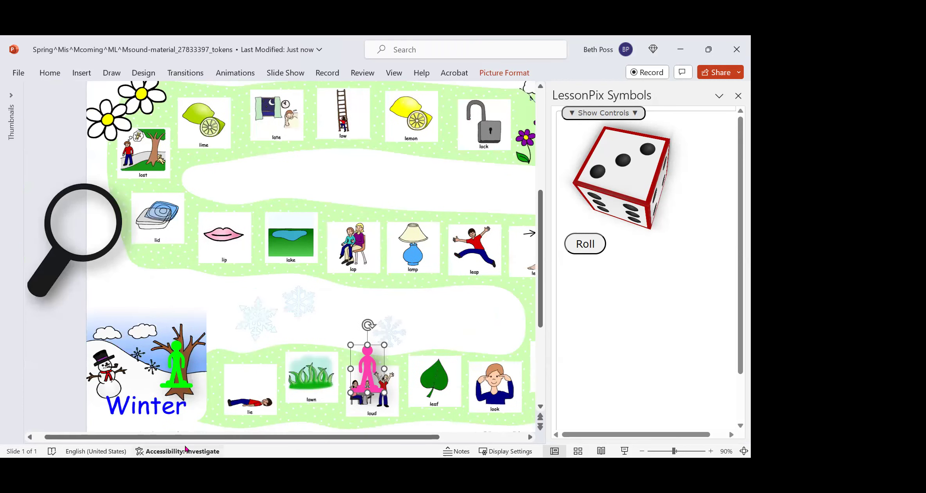
Step: Switch to the Google Slides math presentation in Chrome and advance to the slide "Don't forget about communication!"
click(685, 50)
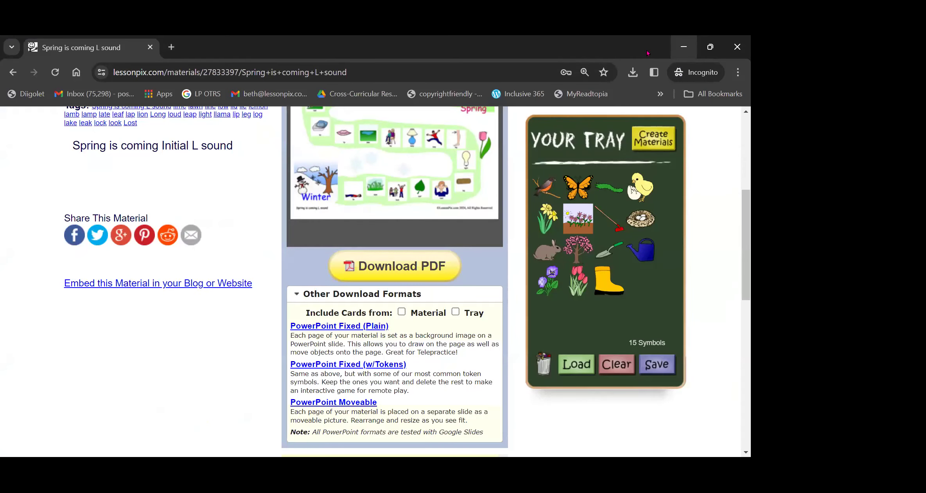
click(685, 46)
click(106, 49)
click(222, 48)
click(105, 50)
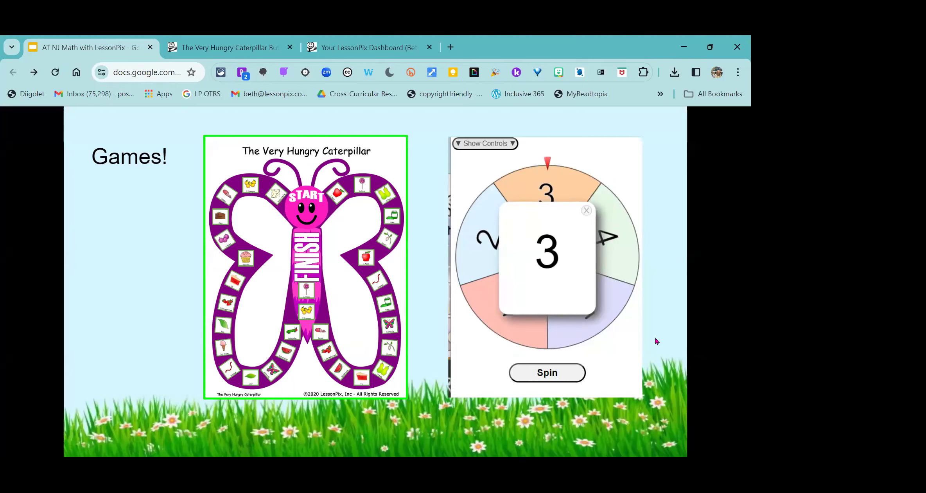
key(Right)
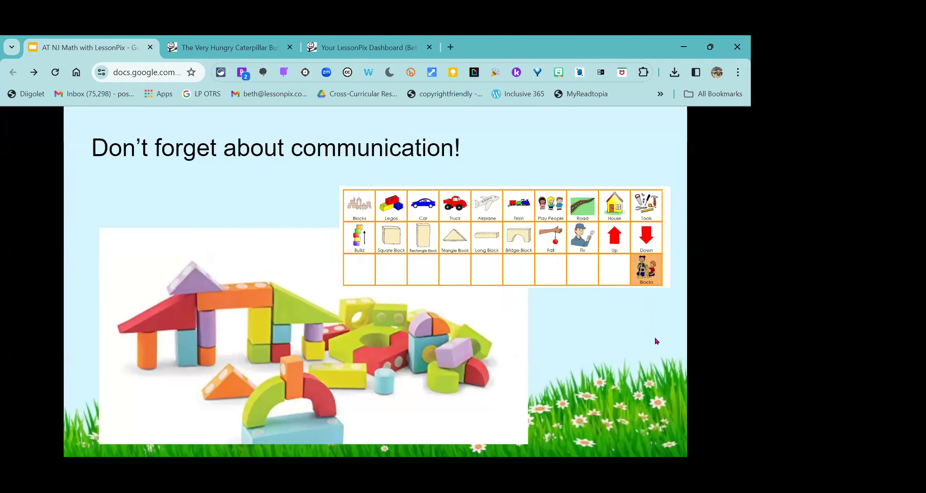
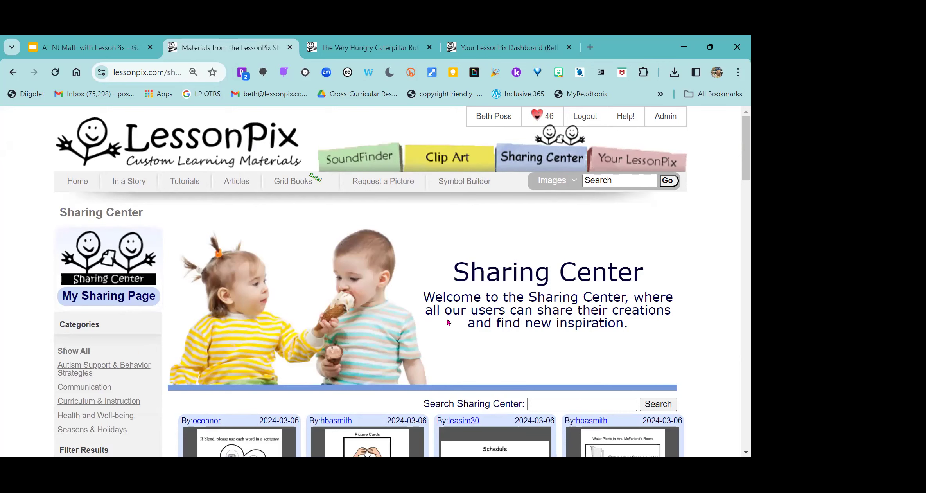
Step: Show the Mathematics materials under Curriculum & Instruction in the LessonPix Sharing Center
scroll(497, 298, down, 1)
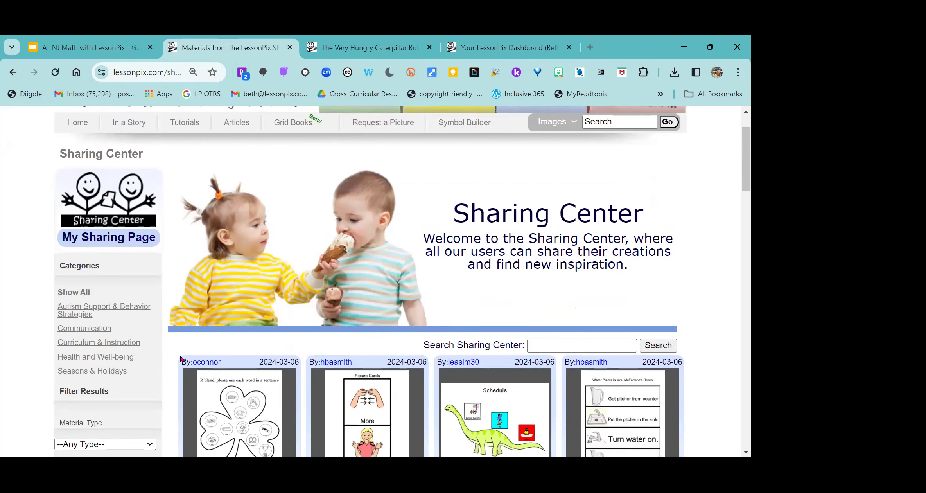
scroll(181, 358, down, 2)
click(99, 284)
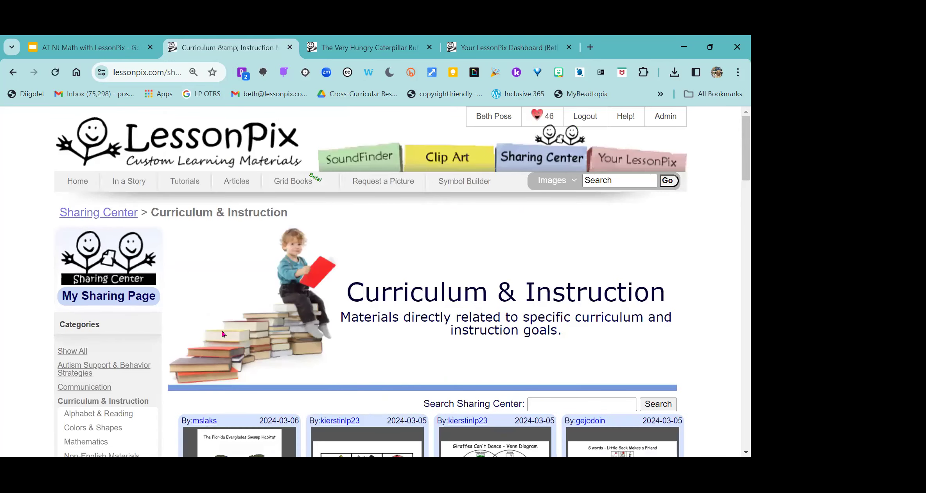
scroll(221, 333, down, 3)
click(93, 325)
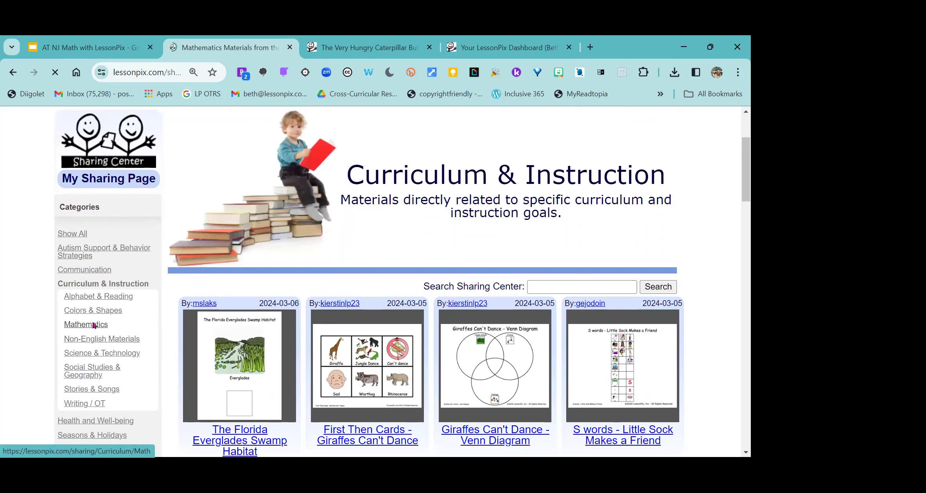
Step: Browse the shared mathematics materials and view the "One More" puzzle cards material
scroll(422, 339, down, 3)
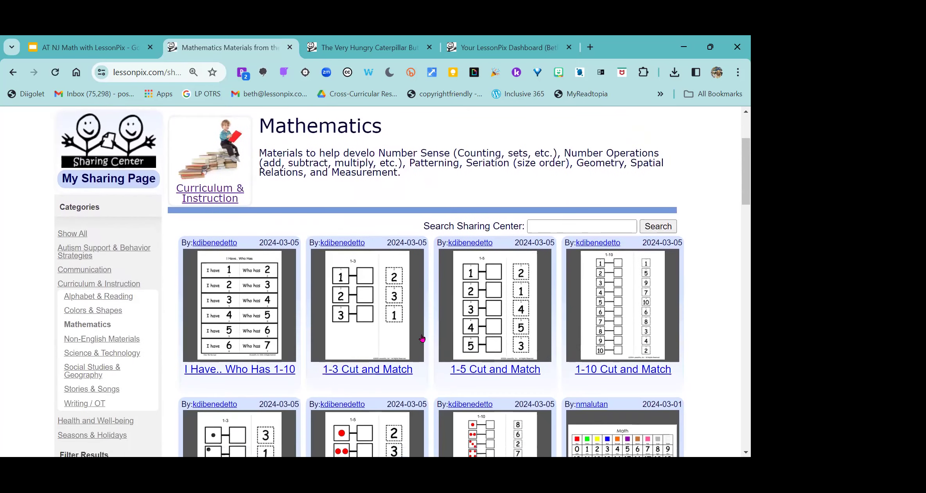
scroll(422, 339, down, 1)
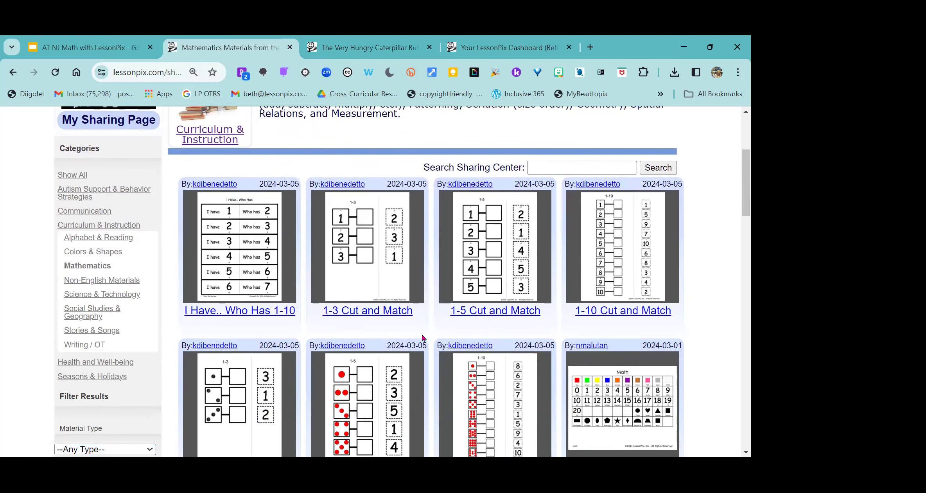
scroll(423, 337, down, 1)
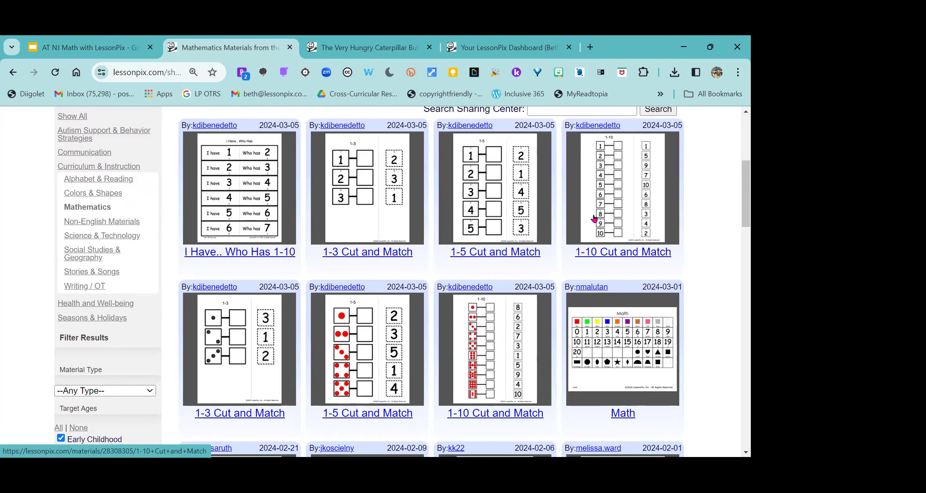
scroll(495, 354, down, 4)
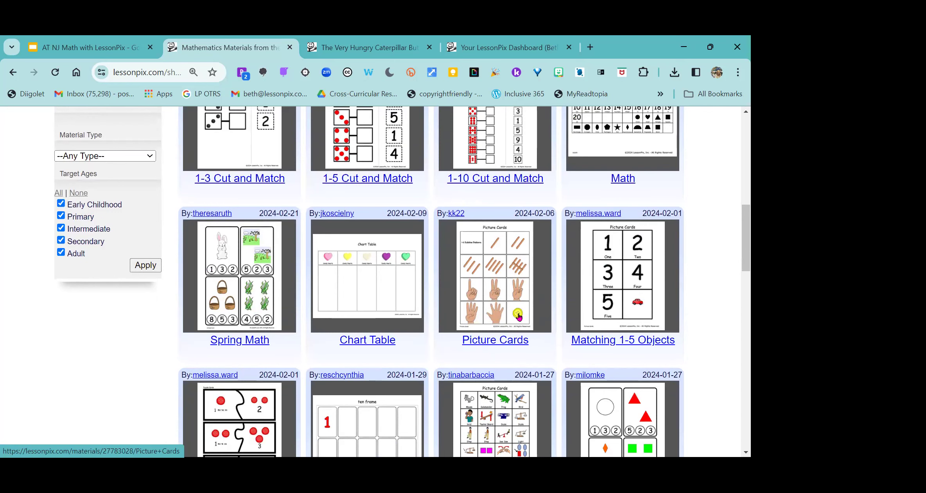
scroll(516, 318, down, 5)
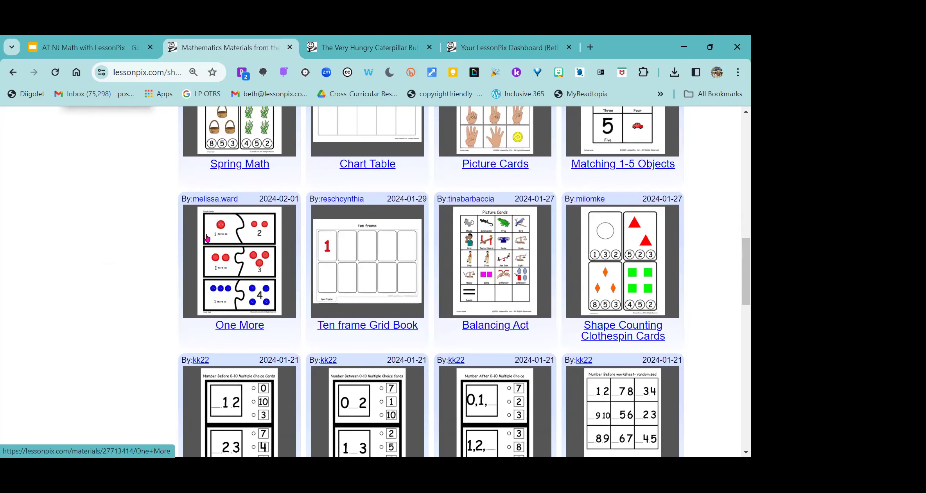
click(234, 253)
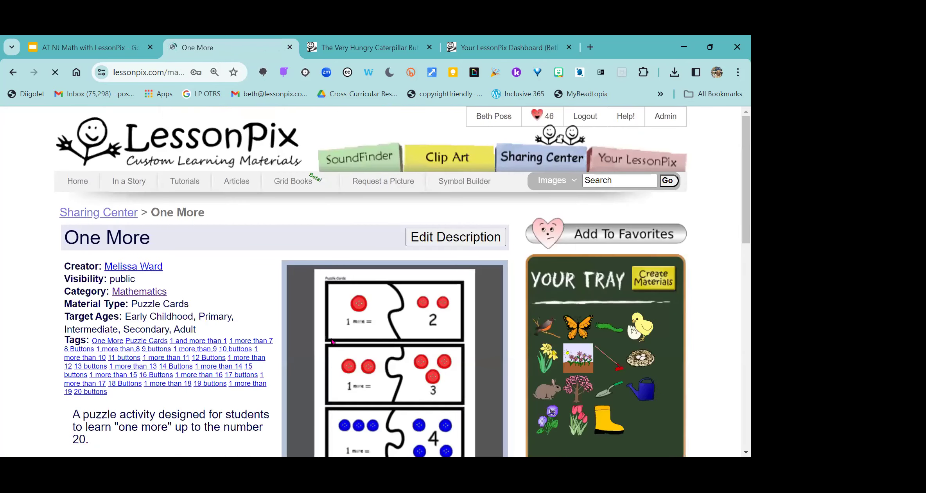
scroll(331, 342, down, 3)
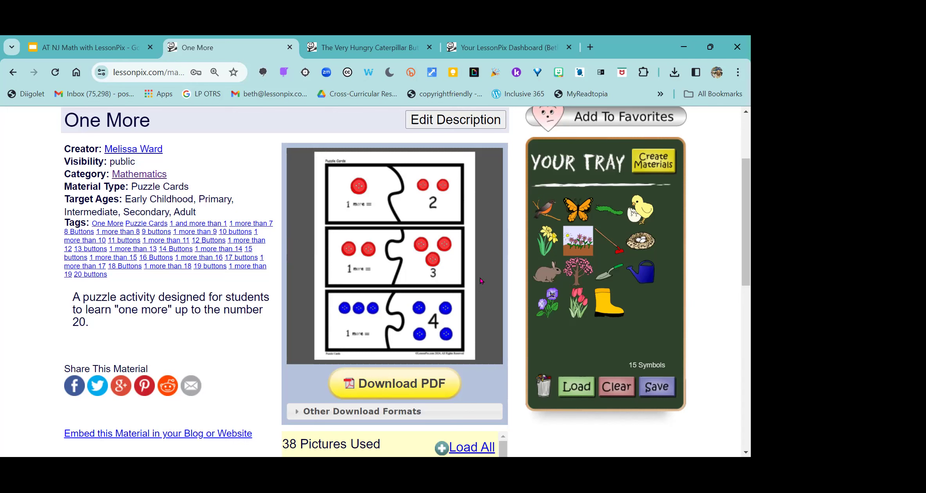
Step: Look through the pictures used in the One More puzzle cards and empty the tray of its spring symbols
scroll(481, 280, down, 1)
scroll(442, 289, up, 2)
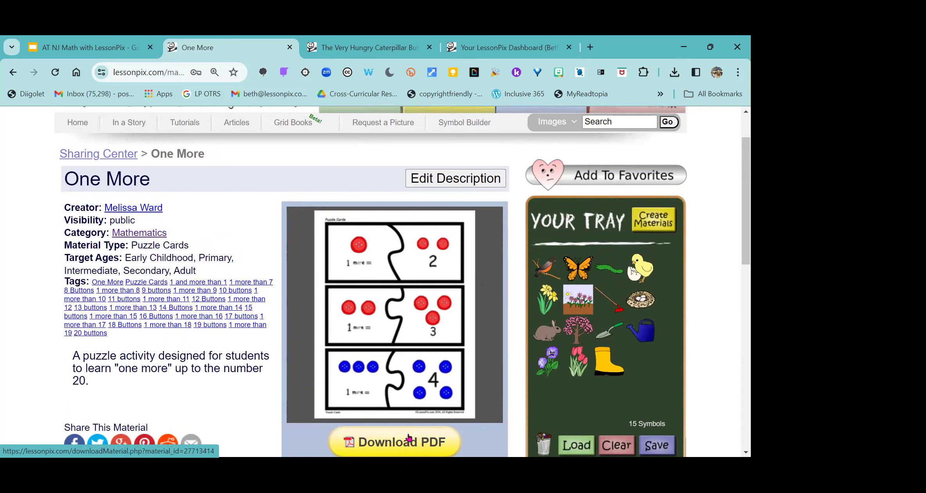
scroll(445, 325, down, 1)
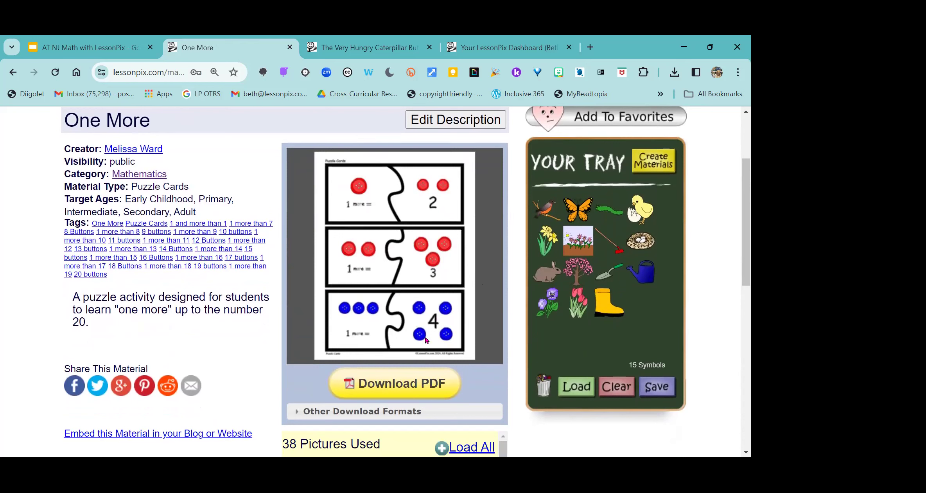
scroll(417, 283, down, 8)
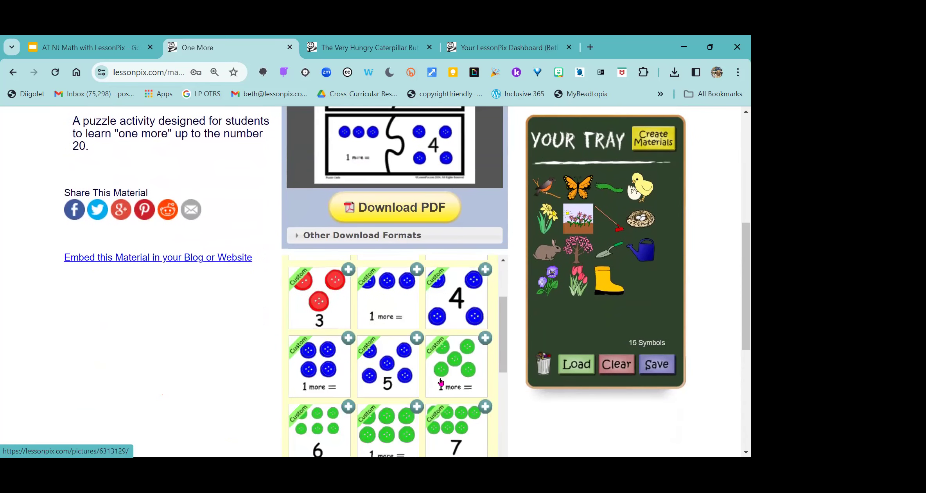
scroll(441, 382, down, 5)
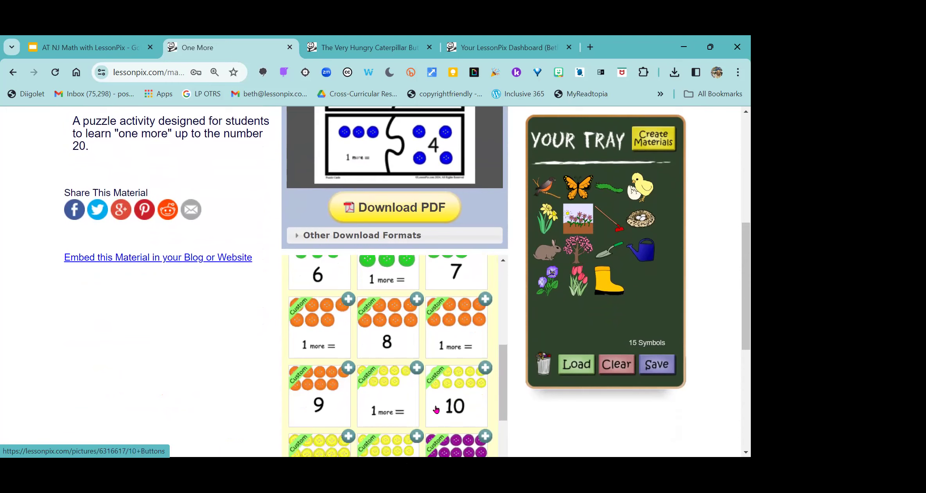
scroll(437, 409, down, 5)
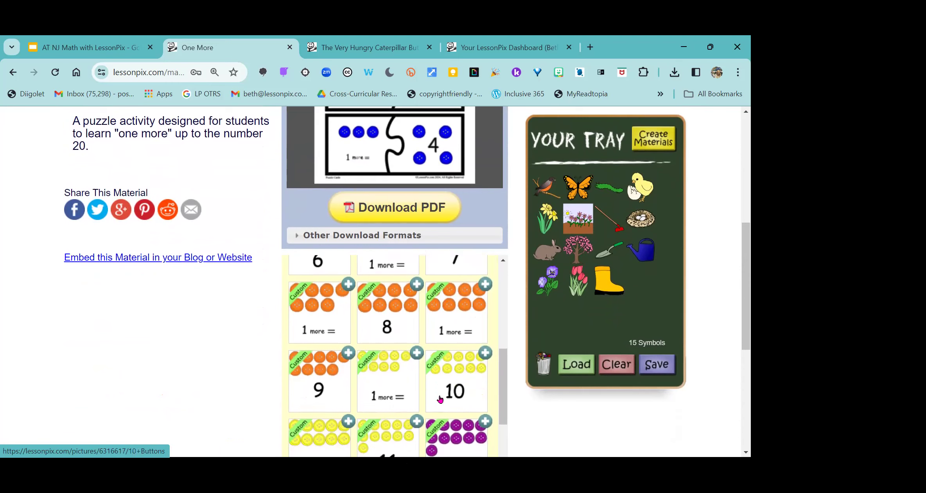
click(618, 361)
click(318, 344)
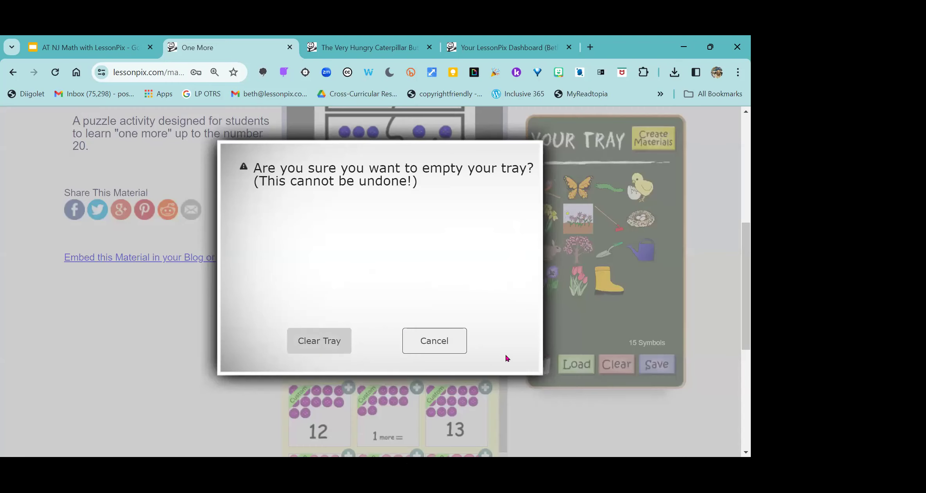
Step: Review the One More material's picture list and load all of its pictures into the empty tray
scroll(435, 271, up, 8)
scroll(435, 272, up, 3)
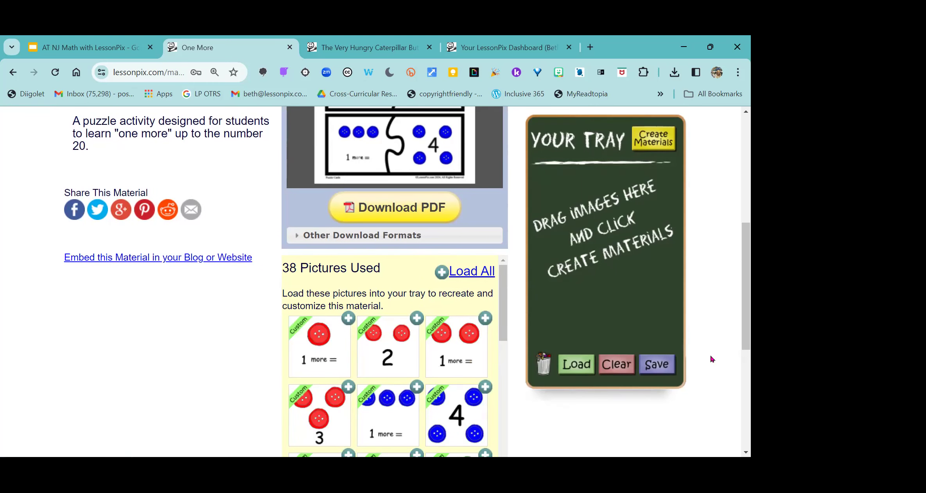
scroll(712, 359, down, 3)
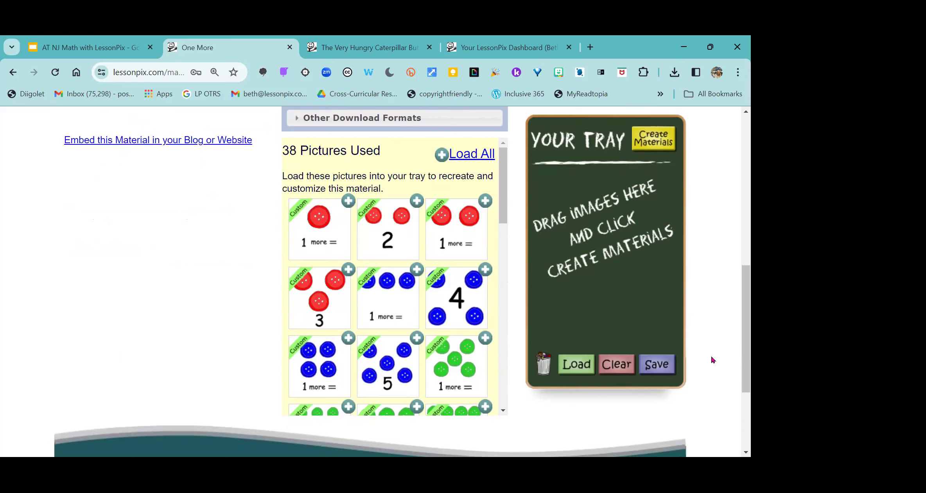
drag(502, 214, 499, 405)
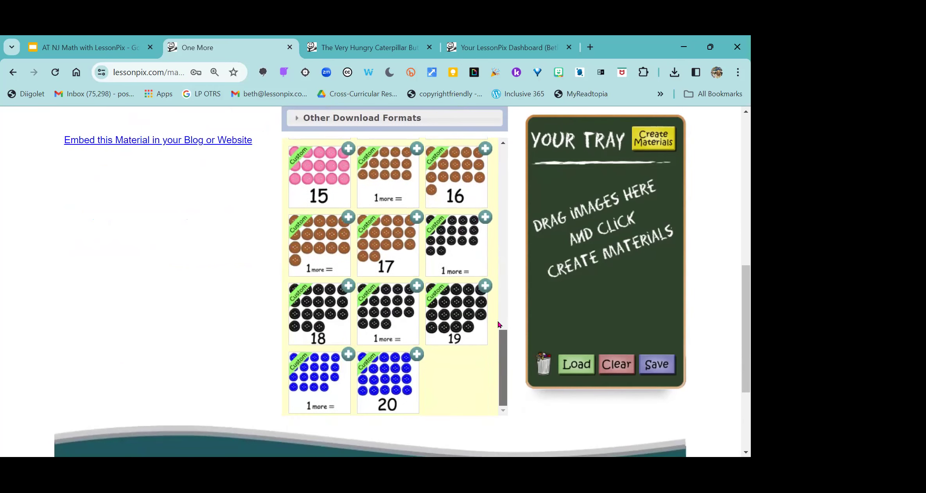
scroll(394, 316, up, 15)
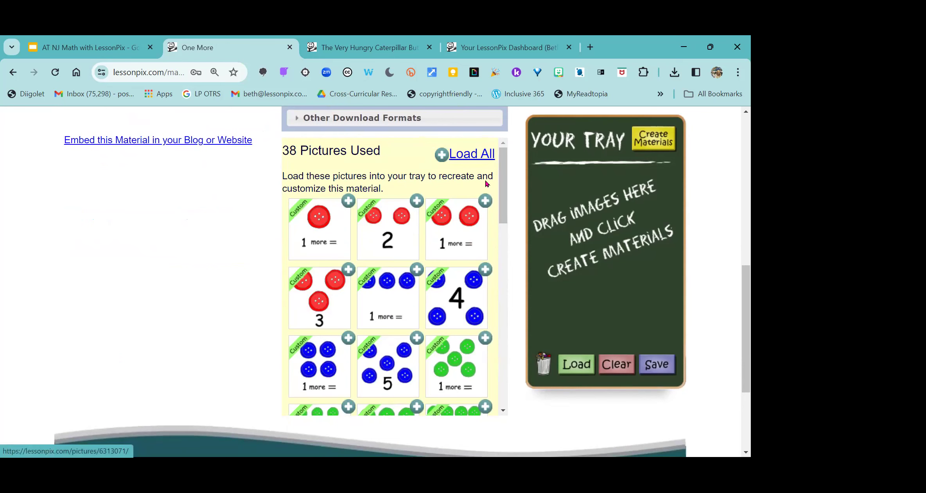
click(467, 156)
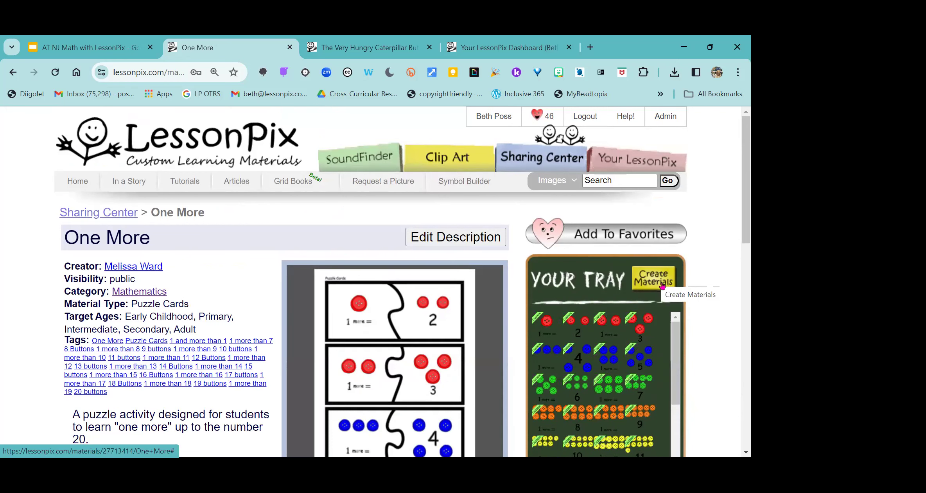
Step: Start a Books and Stories material from the tray's button pictures and proceed to the picture details
scroll(721, 353, down, 5)
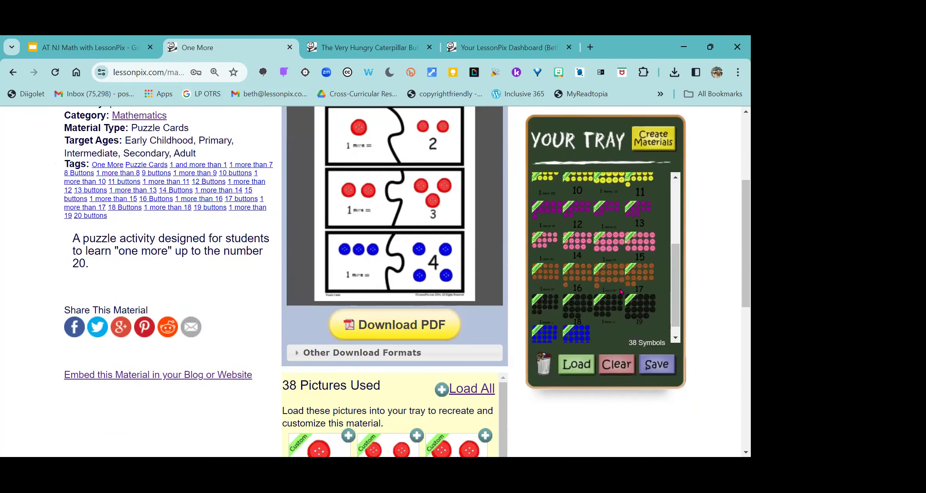
click(648, 140)
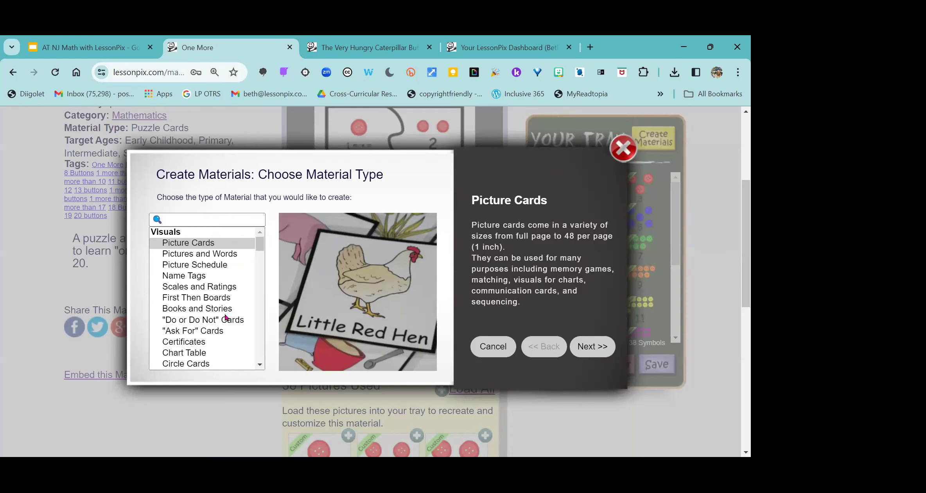
click(226, 311)
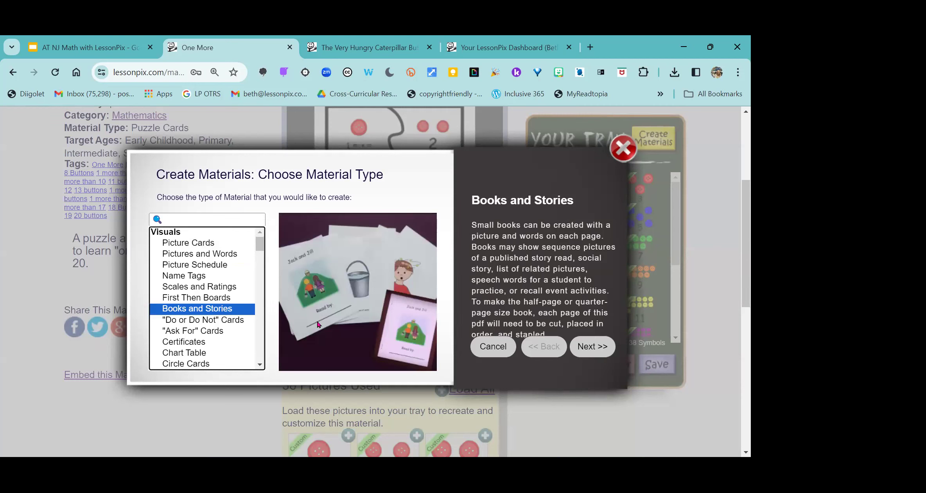
click(598, 350)
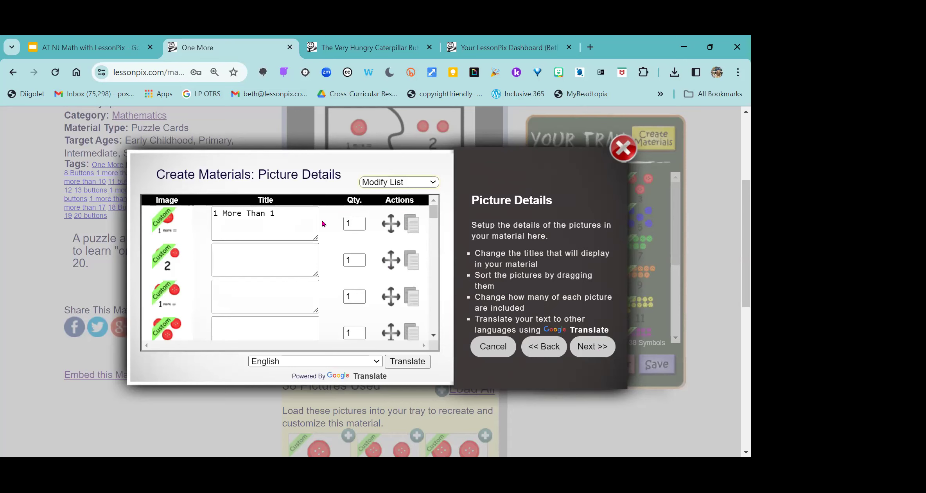
Step: Title the second picture, the two red buttons with the number 2, "One more than 1 is"
click(274, 256)
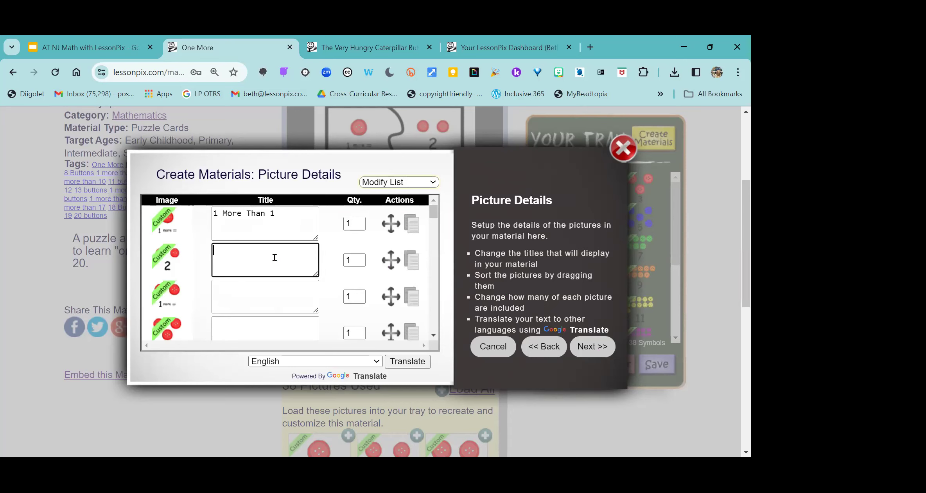
text(One more than 2 is)
click(262, 298)
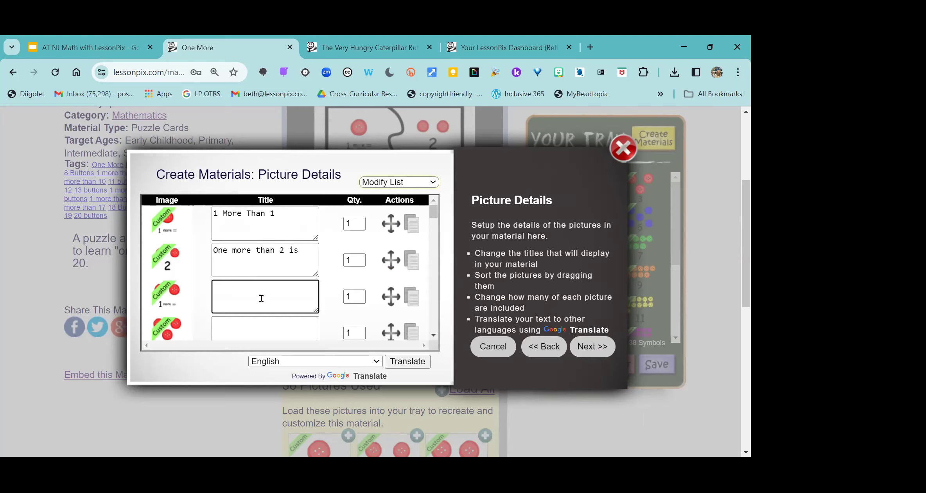
click(284, 249)
key(BackSpace)
text(1)
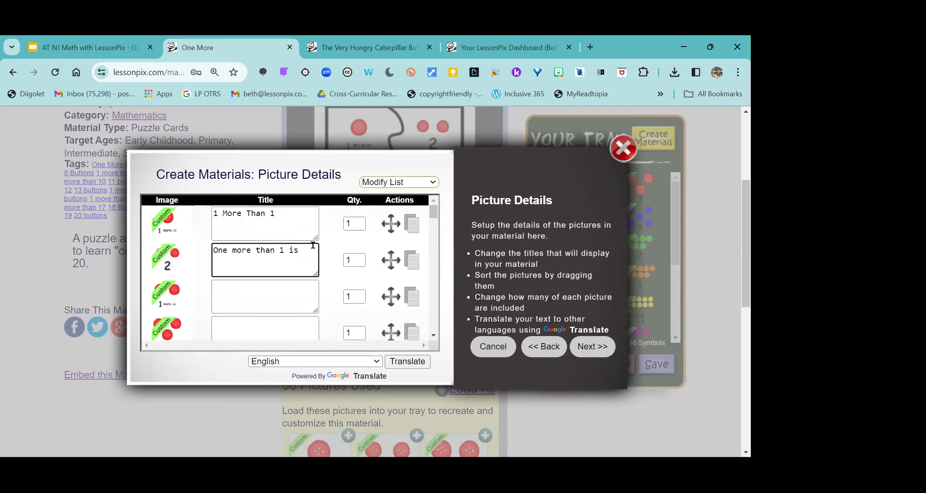
Step: Move the second picture's title to the third picture and change it to "One more than 2 is"
drag(307, 245, 208, 260)
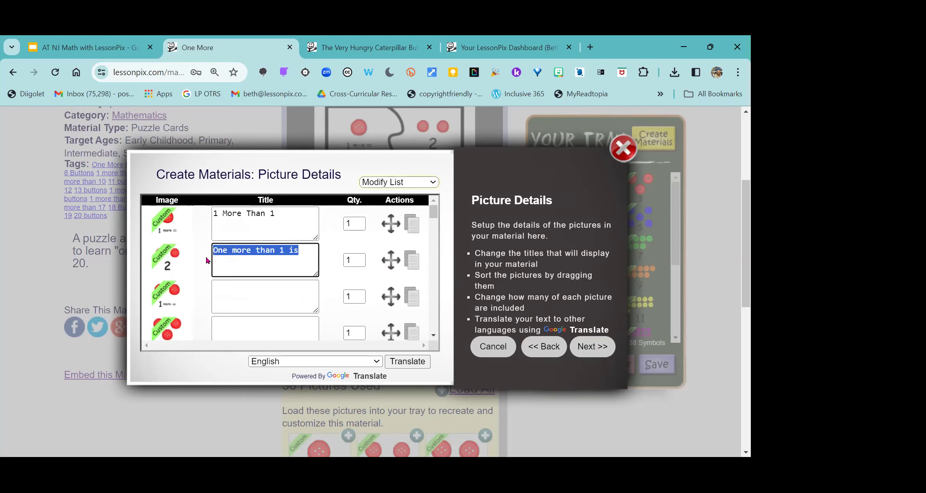
key(ctrl+x)
click(243, 295)
key(ctrl+v)
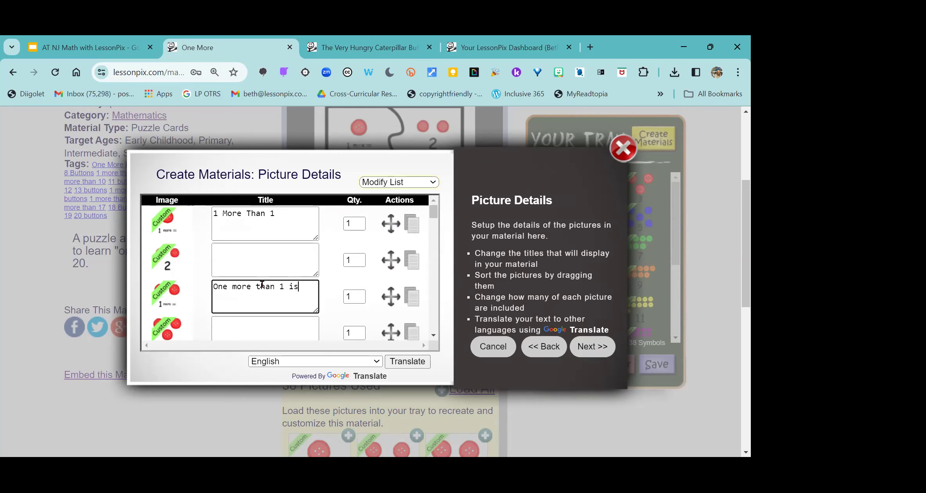
double_click(283, 288)
text(2)
Step: Title the number 2 picture "2!" and the number 3 picture "3"
click(268, 260)
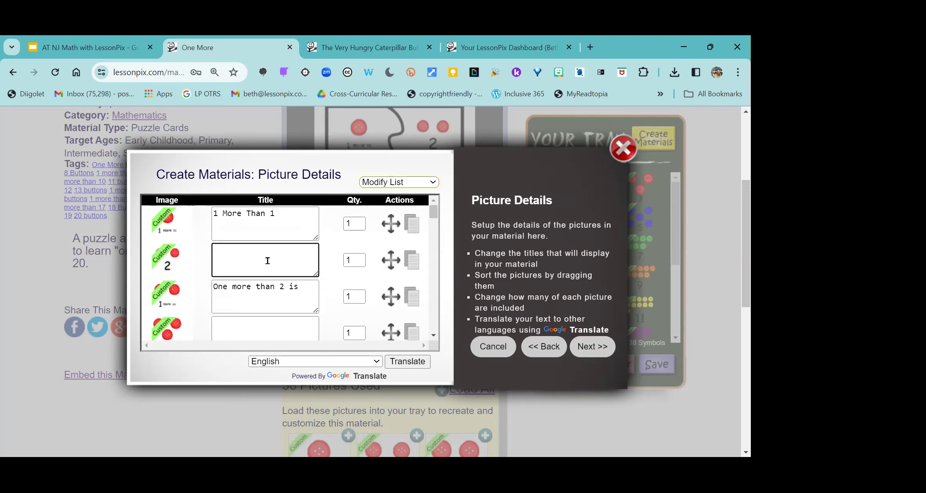
text(2!)
click(259, 321)
scroll(259, 320, down, 1)
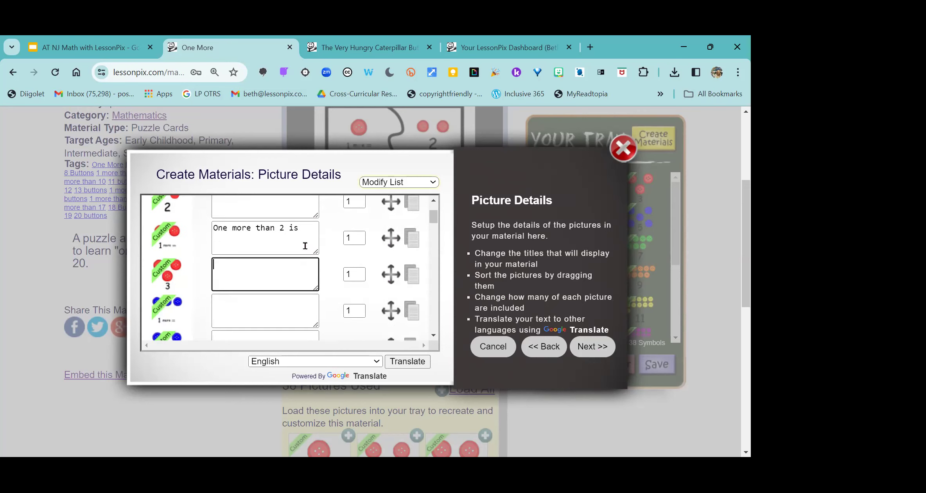
text(3)
Step: Title the three blue buttons picture "One more than 3 is" and close the material setup without creating it
click(252, 314)
key(ctrl+v)
double_click(283, 301)
key(BackSpace)
text(3)
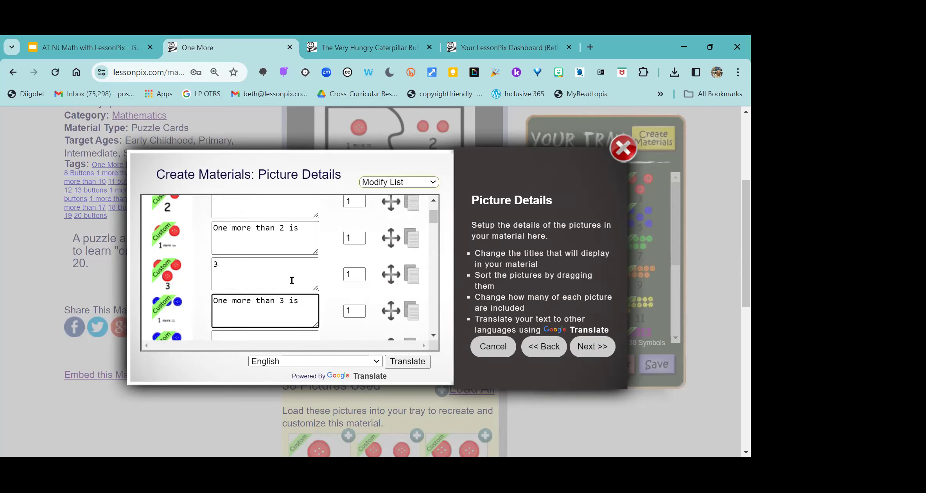
scroll(292, 281, down, 3)
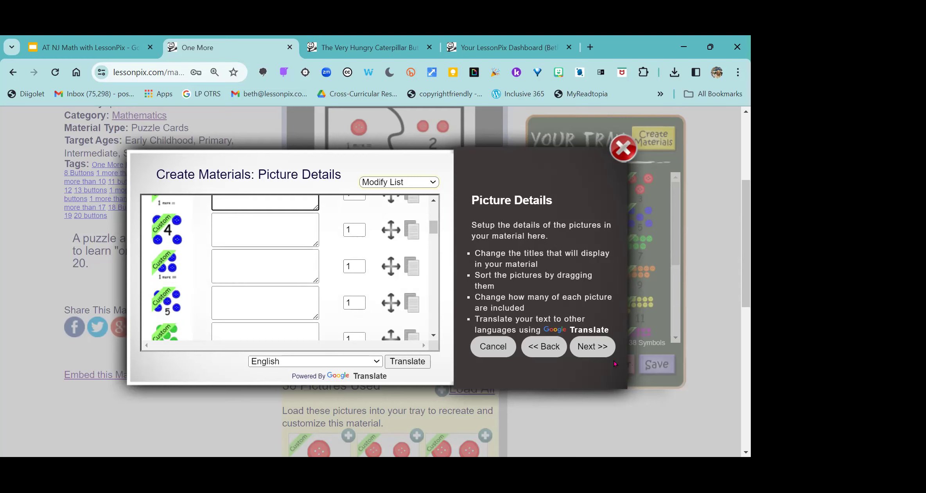
click(620, 145)
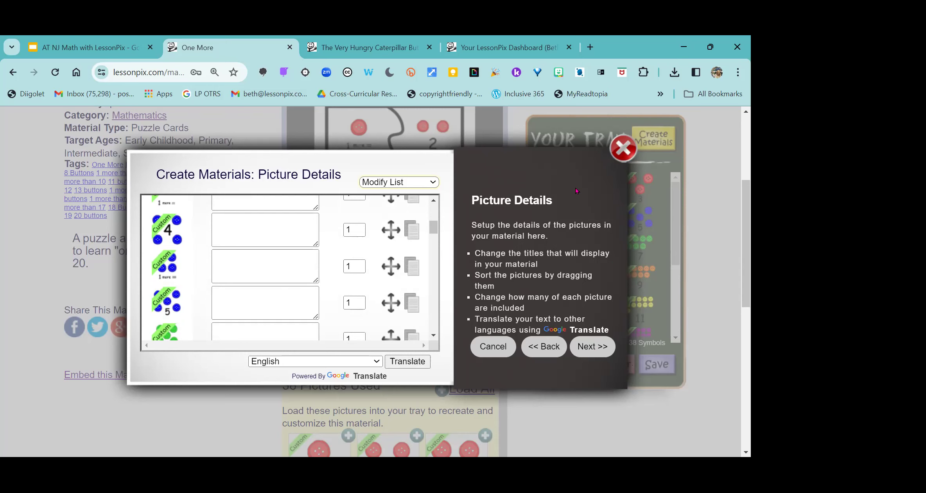
Step: Return from the One More material to the list of shared Mathematics materials
scroll(274, 219, up, 5)
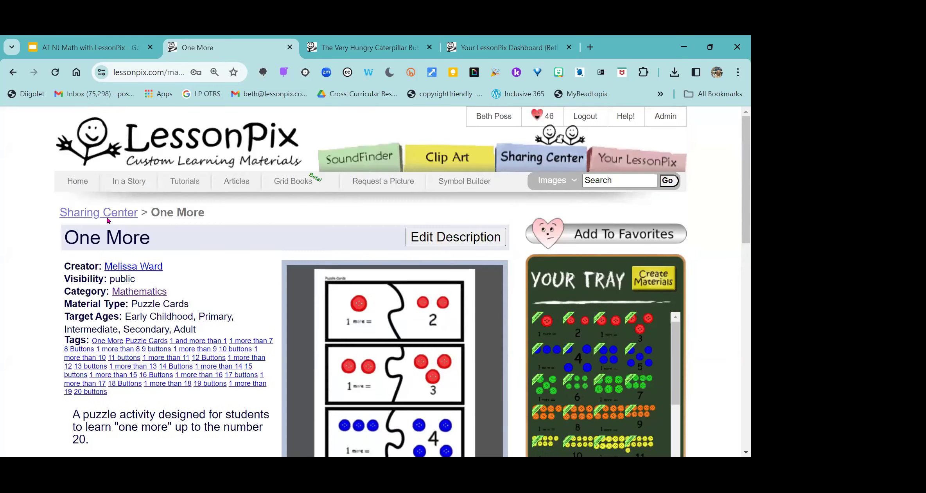
click(9, 74)
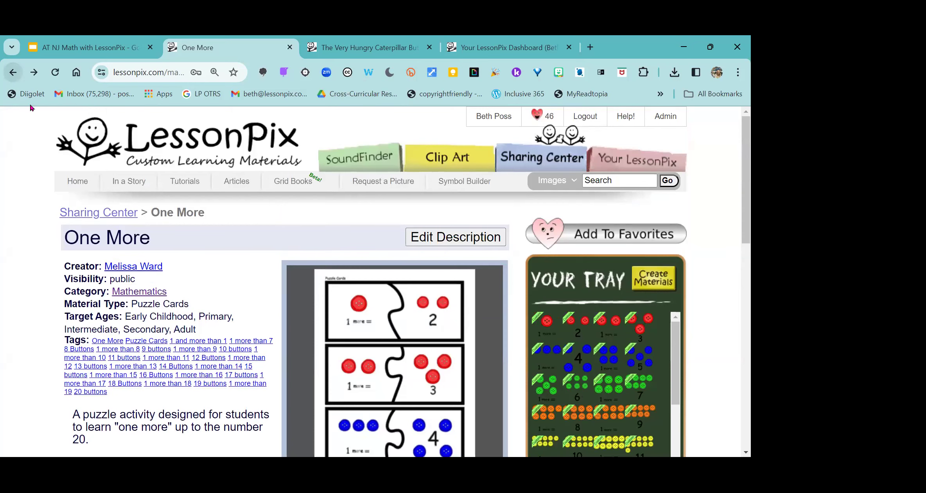
click(13, 73)
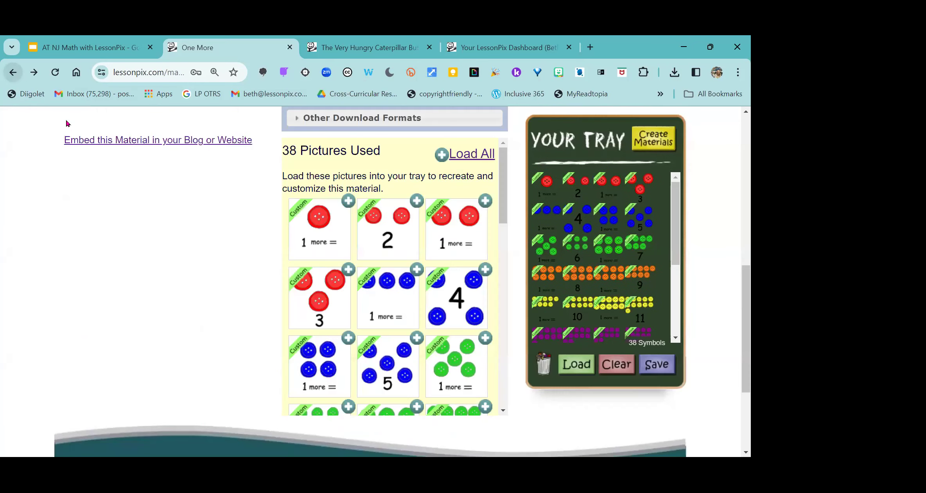
click(16, 73)
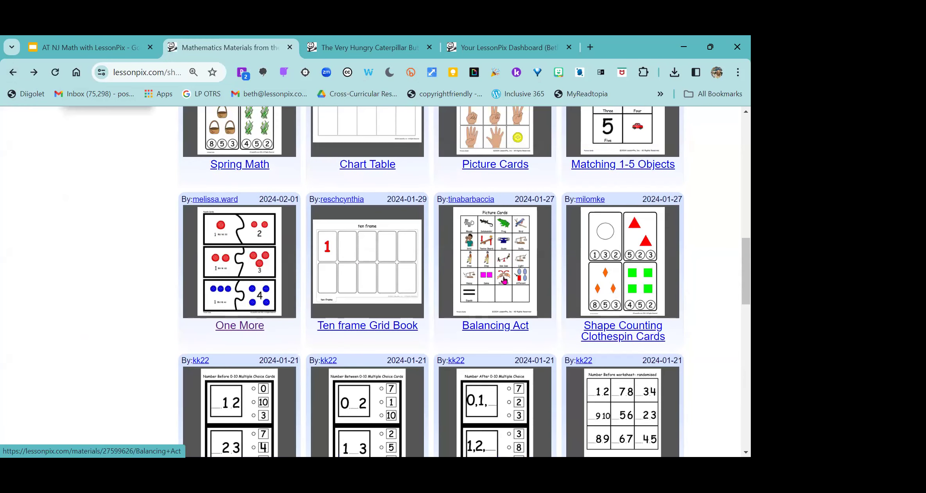
Step: Browse the shared Mathematics materials and view the sharing page of the Number Between 0-10 Multiple Choice Cards creator
scroll(618, 269, down, 4)
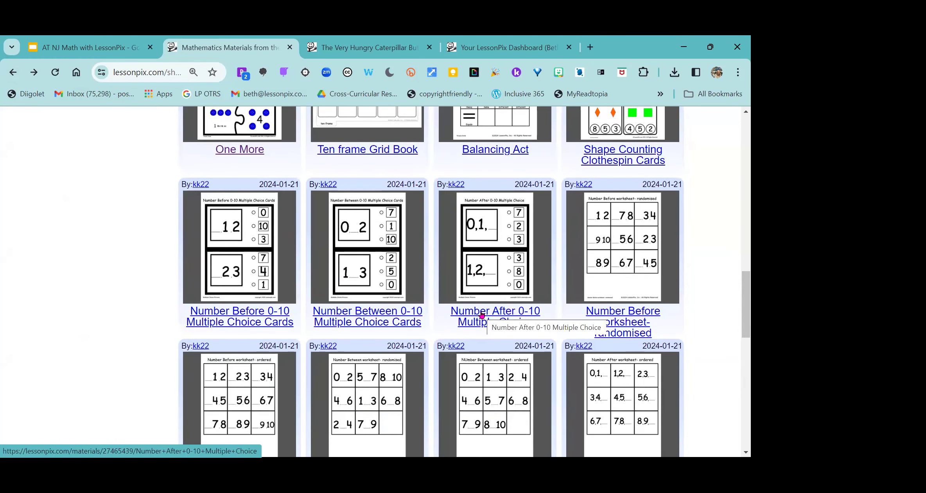
scroll(477, 306, up, 3)
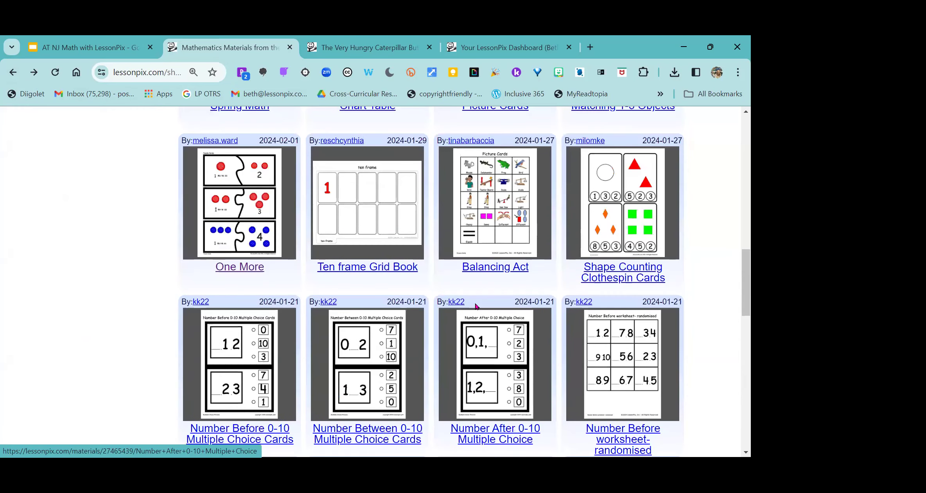
scroll(476, 306, up, 3)
scroll(201, 314, down, 3)
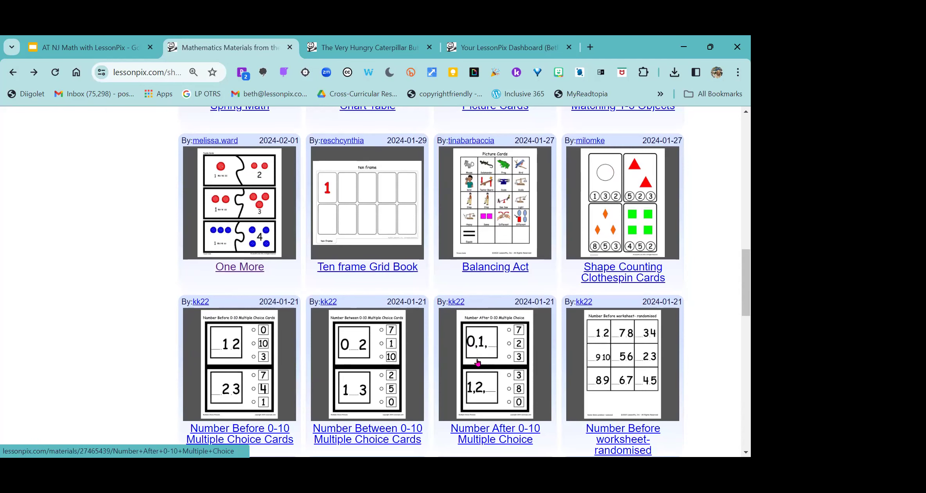
scroll(487, 366, down, 1)
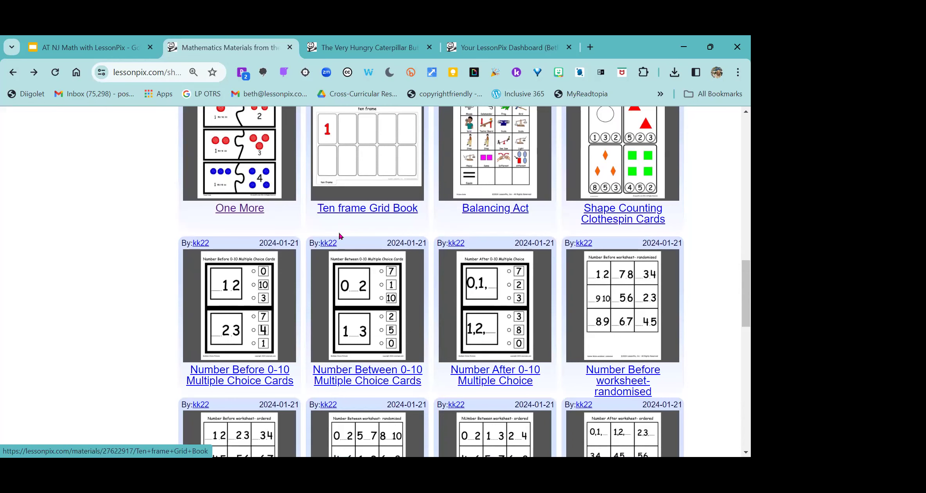
click(328, 243)
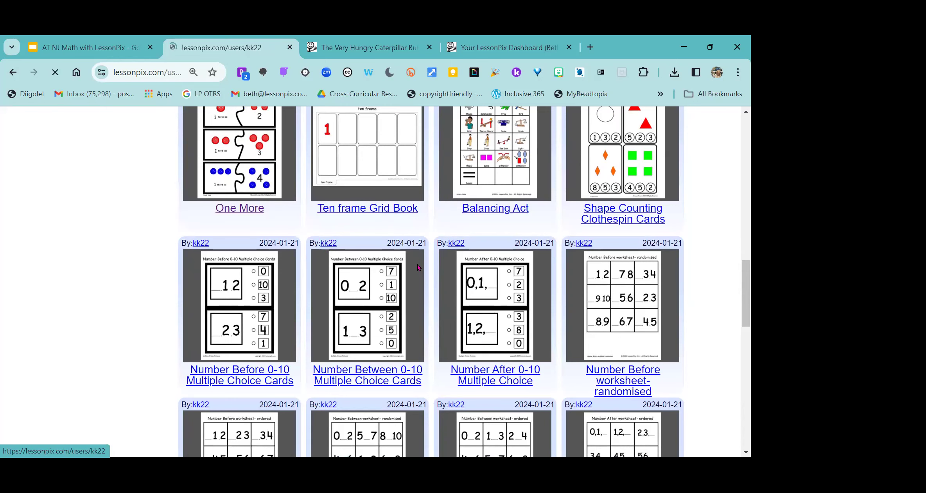
scroll(431, 292, down, 3)
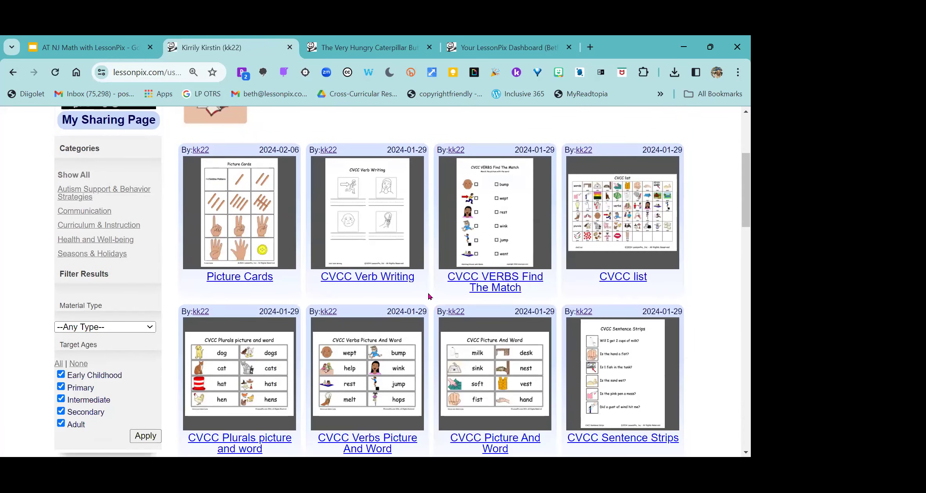
Step: Look through the shared materials on the creator's sharing page, from the newest picture cards to the oldest subitising cards
scroll(430, 296, down, 1)
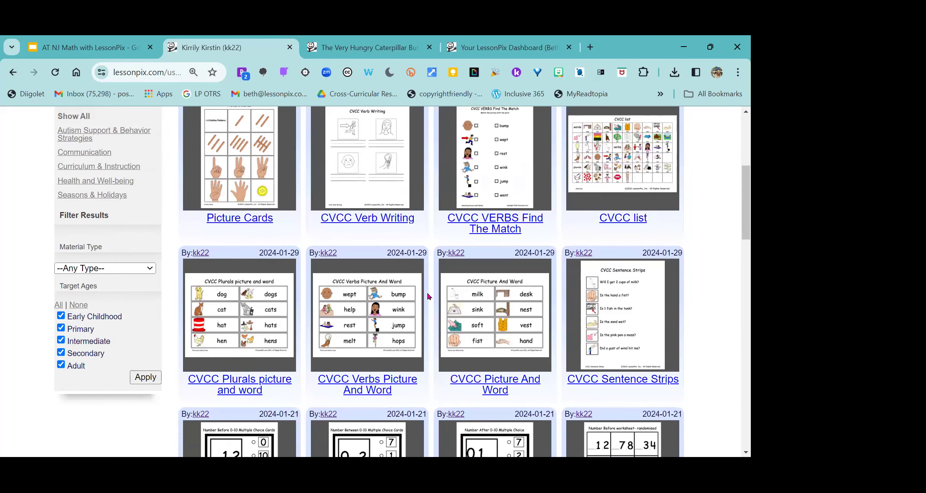
scroll(429, 297, up, 3)
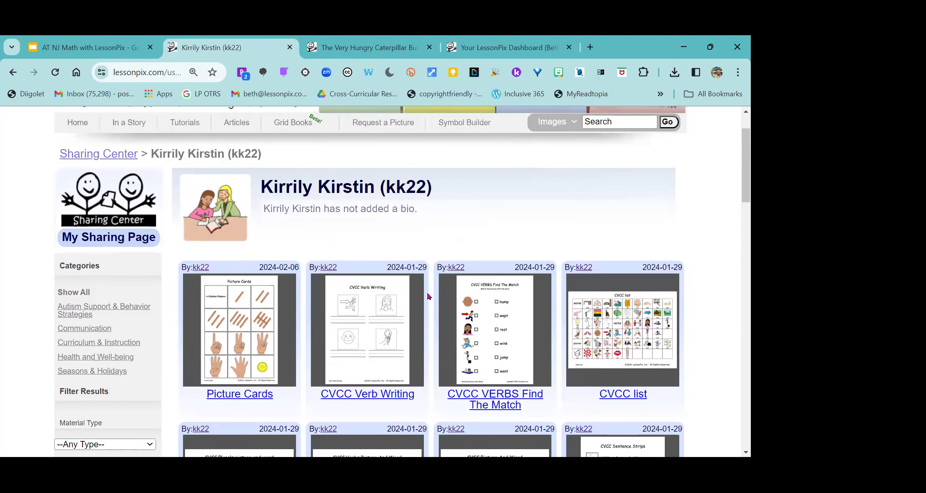
scroll(427, 297, down, 10)
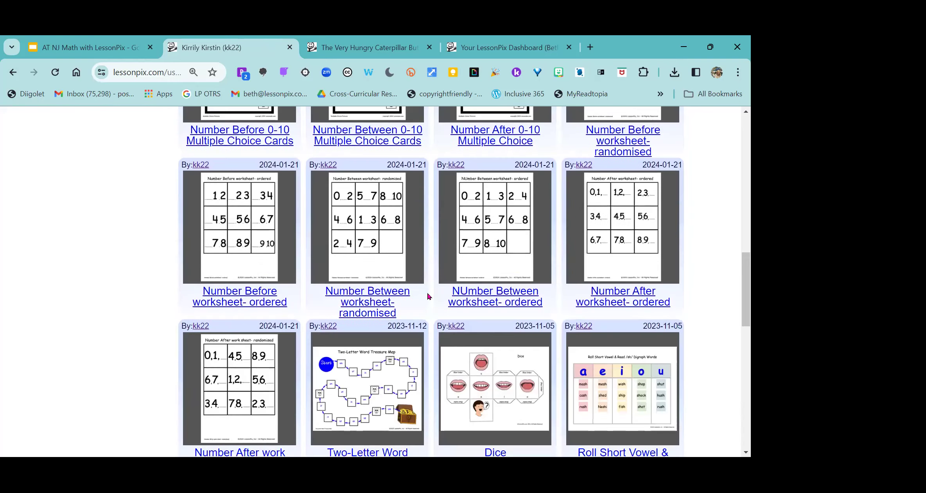
scroll(429, 296, down, 3)
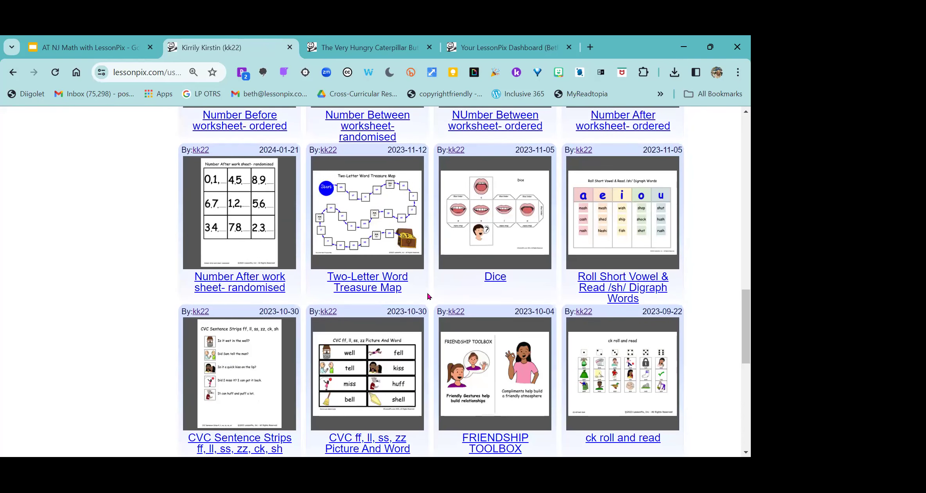
scroll(429, 296, down, 4)
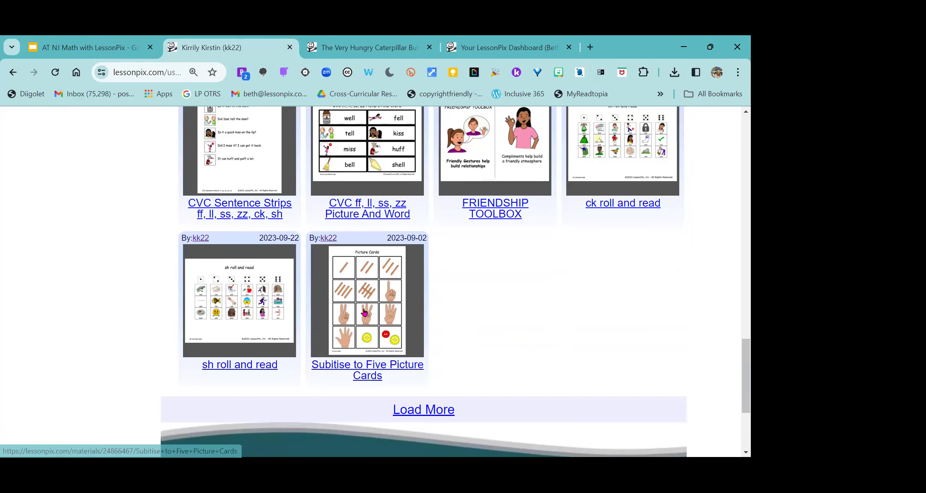
scroll(364, 312, up, 8)
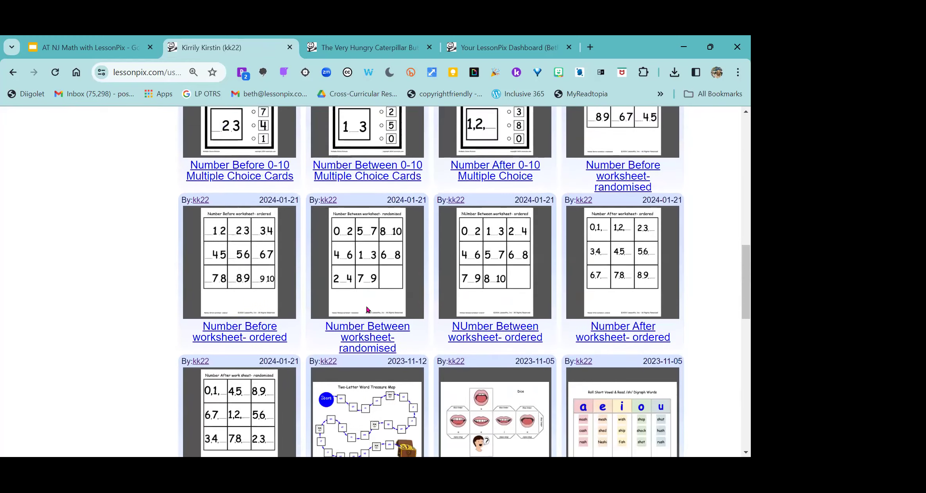
scroll(367, 309, up, 11)
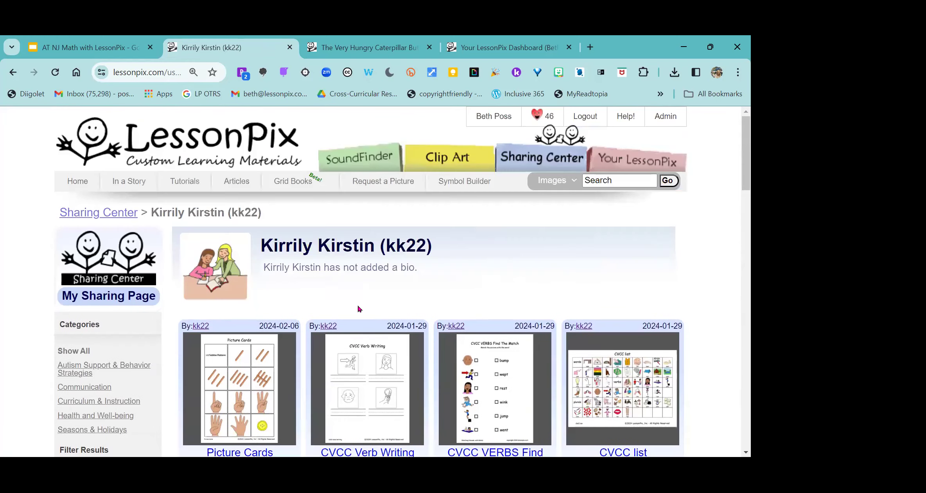
Step: Show the shared Mathematics materials within the Curriculum & Instruction category
scroll(98, 270, down, 3)
click(100, 284)
scroll(111, 258, down, 1)
scroll(111, 258, down, 5)
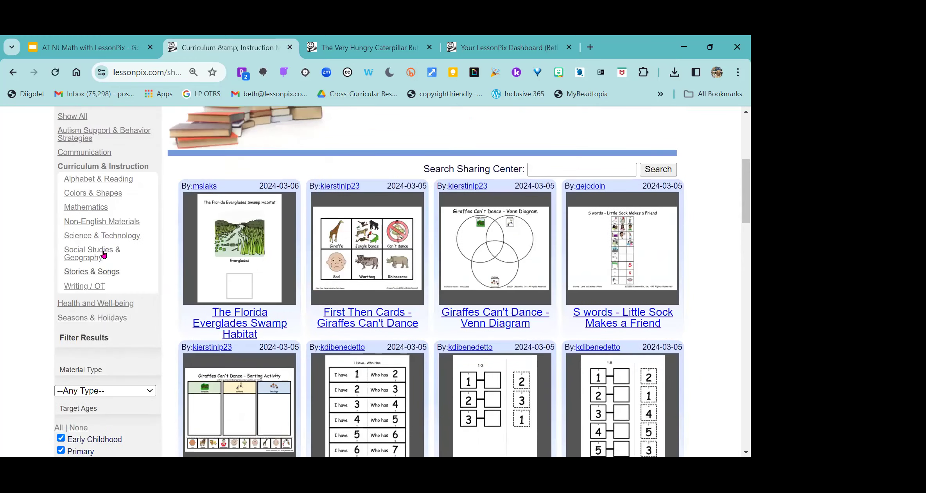
click(98, 212)
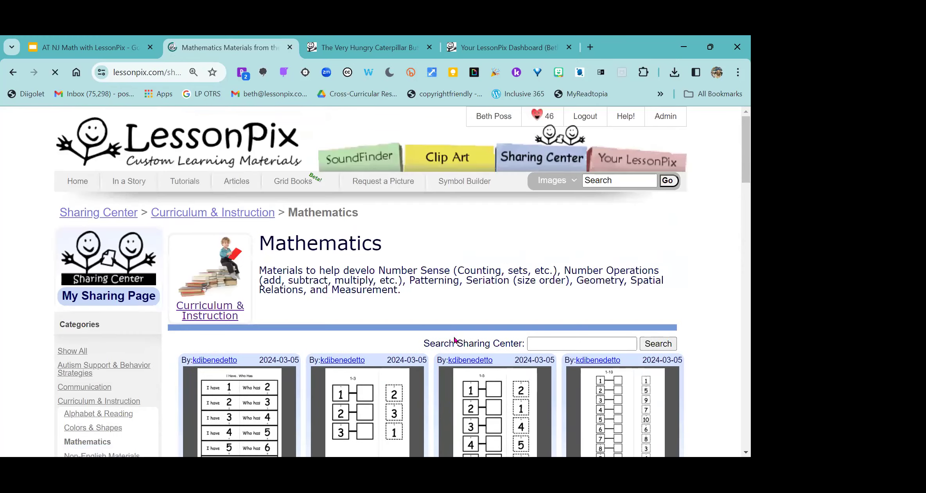
Step: Filter the shared Mathematics materials to the Themed Mats material type
scroll(455, 340, down, 1)
scroll(455, 340, down, 10)
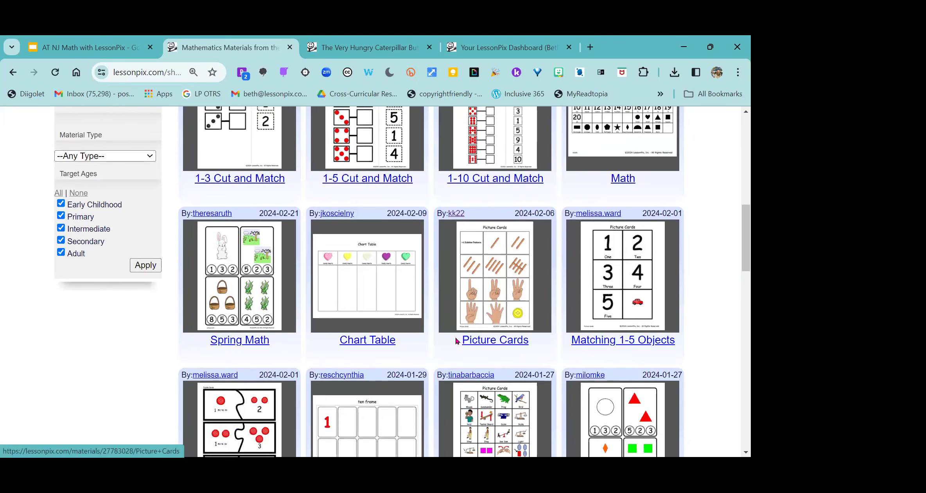
click(149, 155)
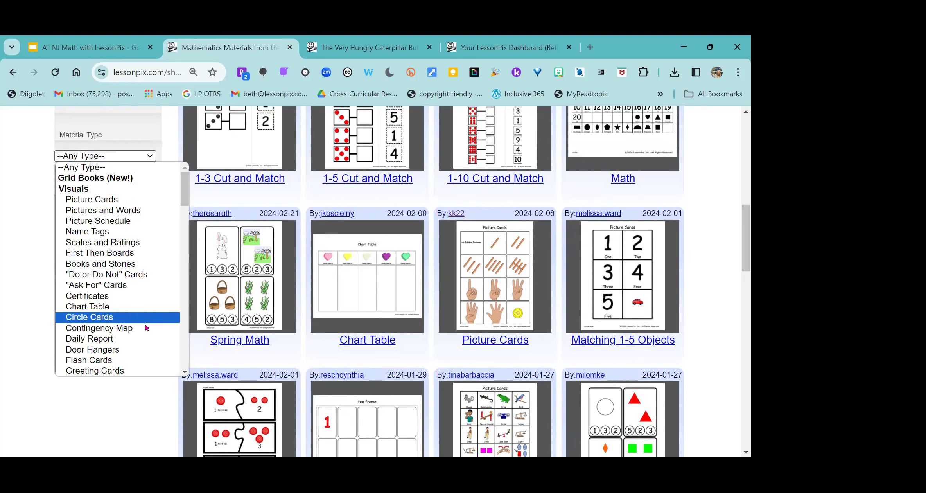
scroll(145, 331, down, 12)
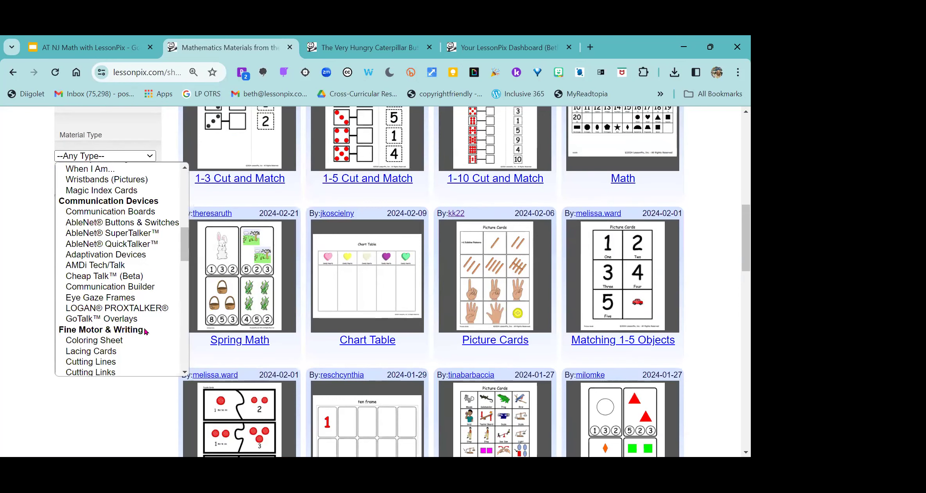
scroll(145, 331, down, 3)
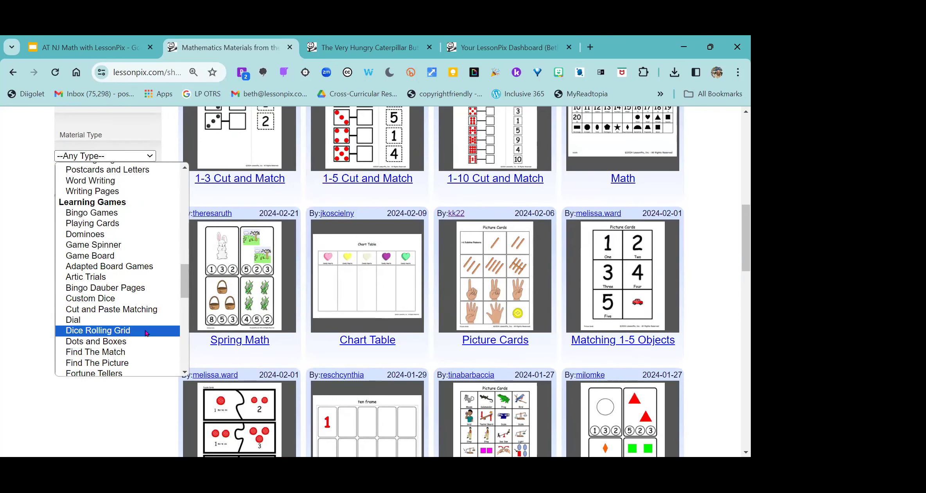
scroll(145, 332, down, 3)
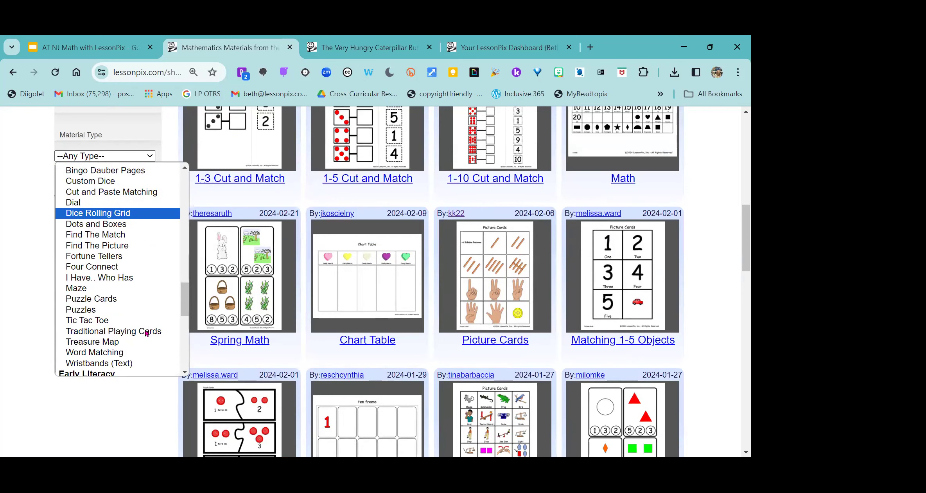
scroll(145, 332, down, 3)
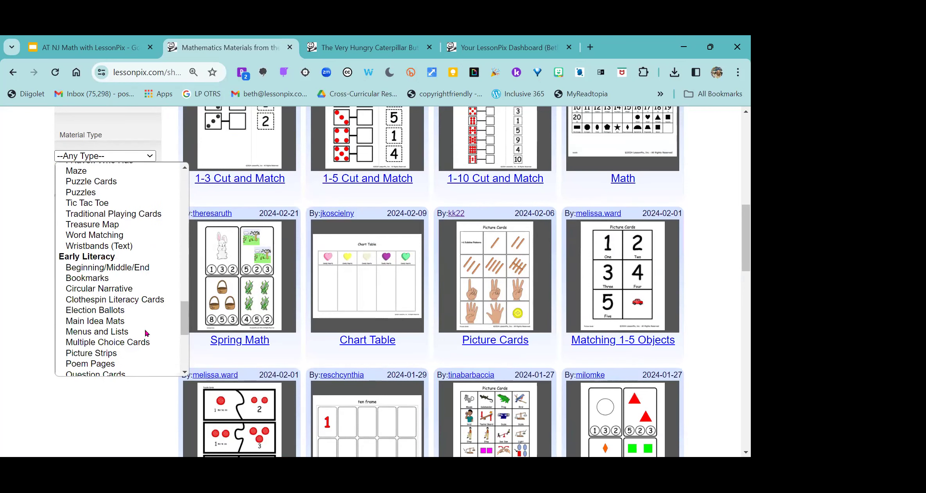
scroll(144, 329, down, 3)
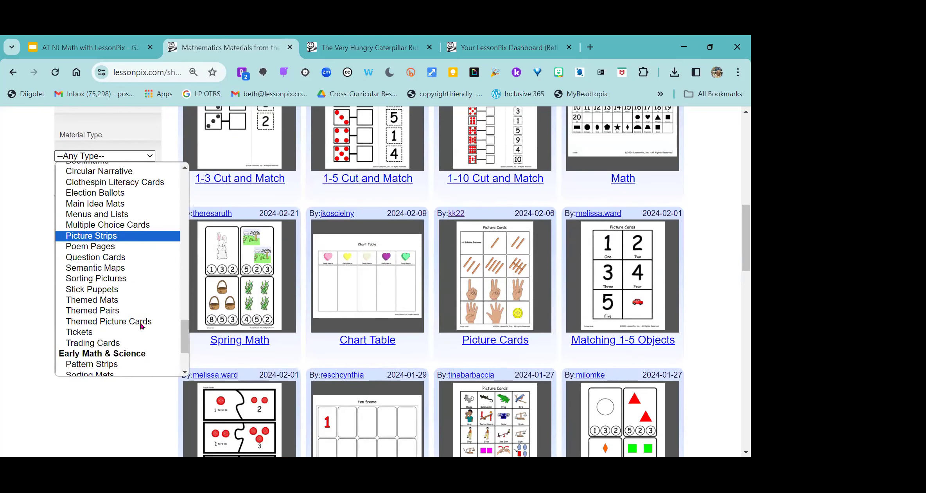
click(129, 299)
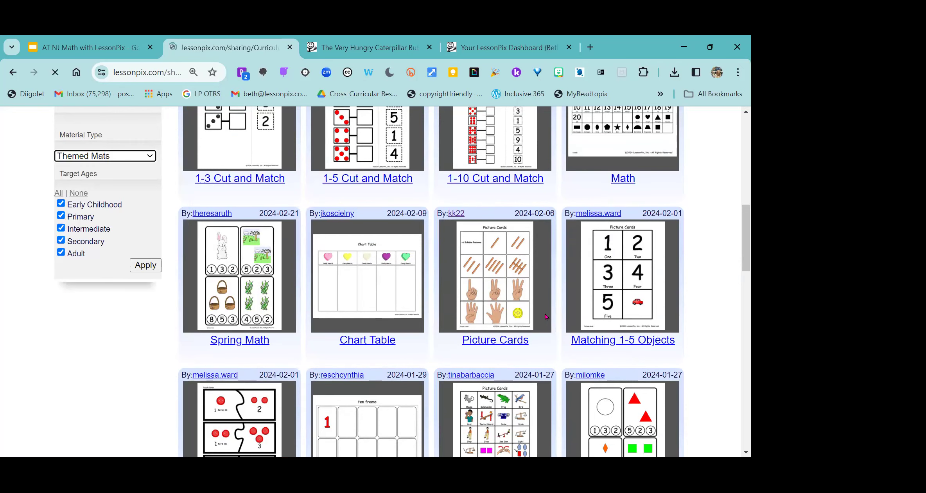
Step: Look over the filtered themed mats and open the Flower Towers material
scroll(555, 319, down, 3)
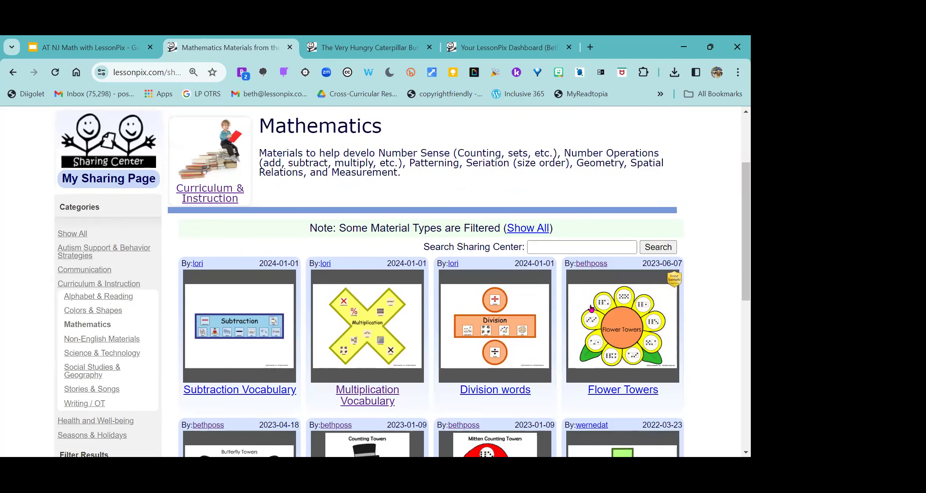
scroll(295, 235, down, 3)
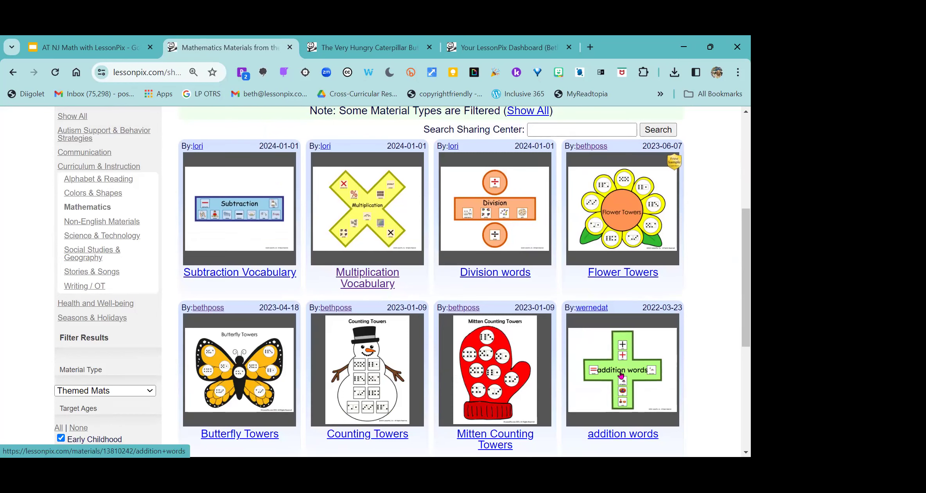
scroll(622, 376, down, 3)
scroll(618, 228, up, 3)
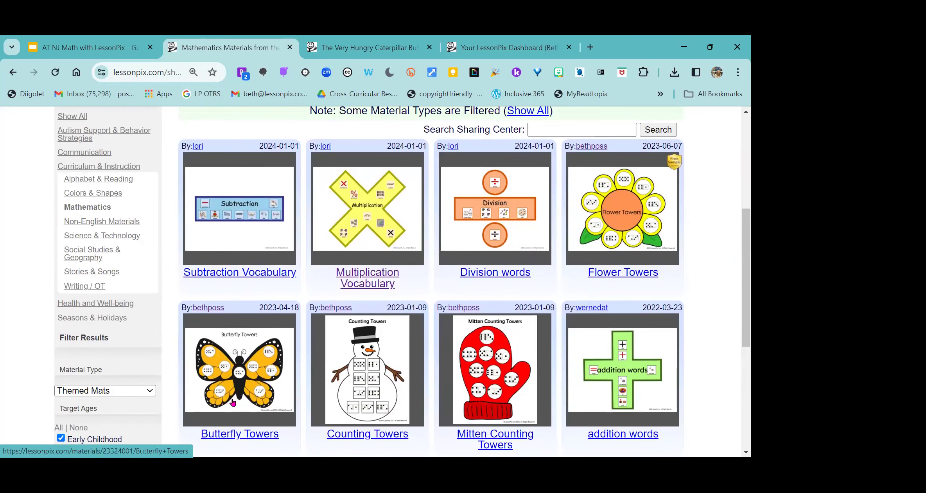
click(590, 237)
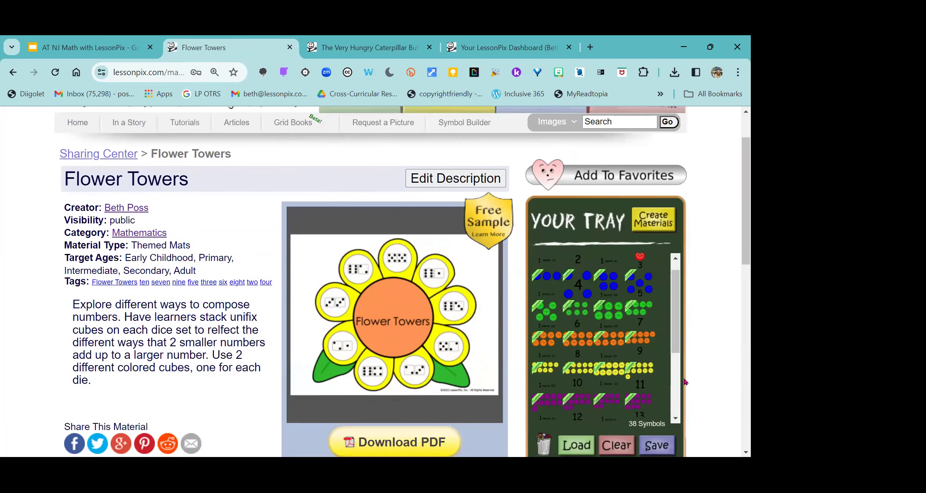
Step: Empty the picture tray of all its current symbols
scroll(312, 205, down, 3)
scroll(415, 216, down, 2)
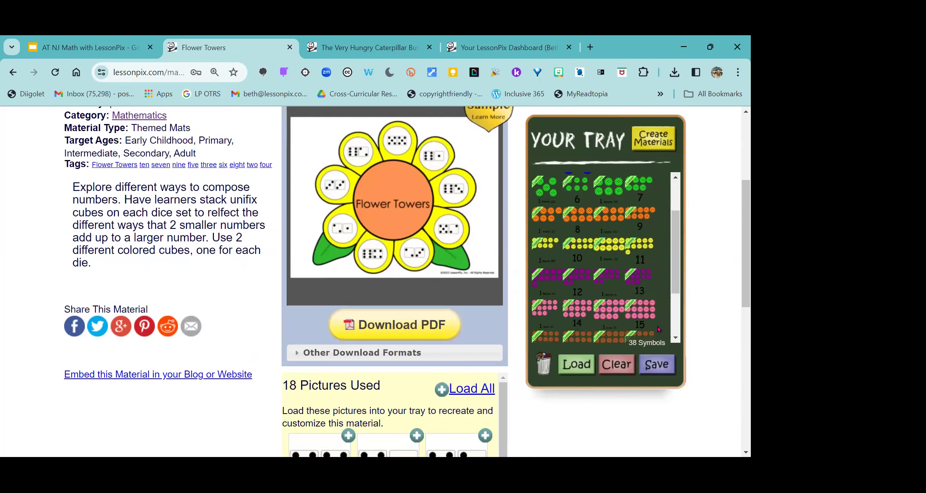
click(618, 370)
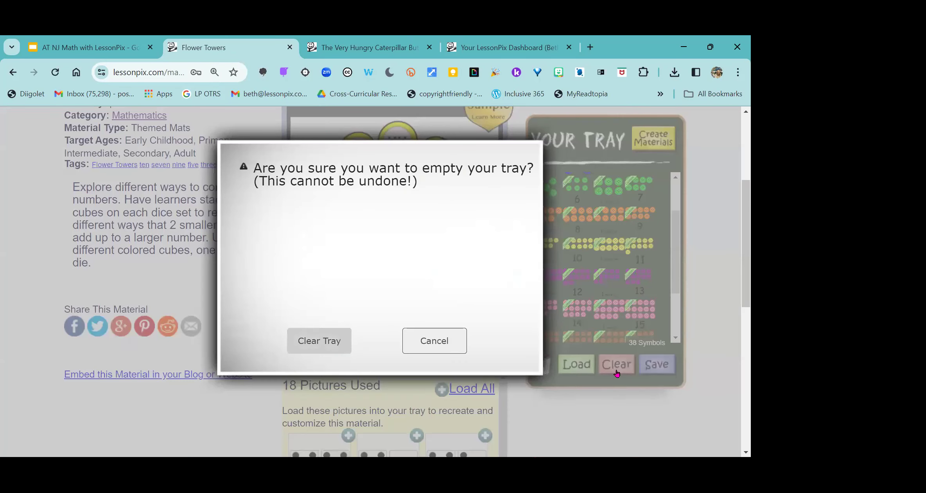
key(Return)
Step: Load all the dice pictures used in Flower Towers into the tray
scroll(515, 390, down, 2)
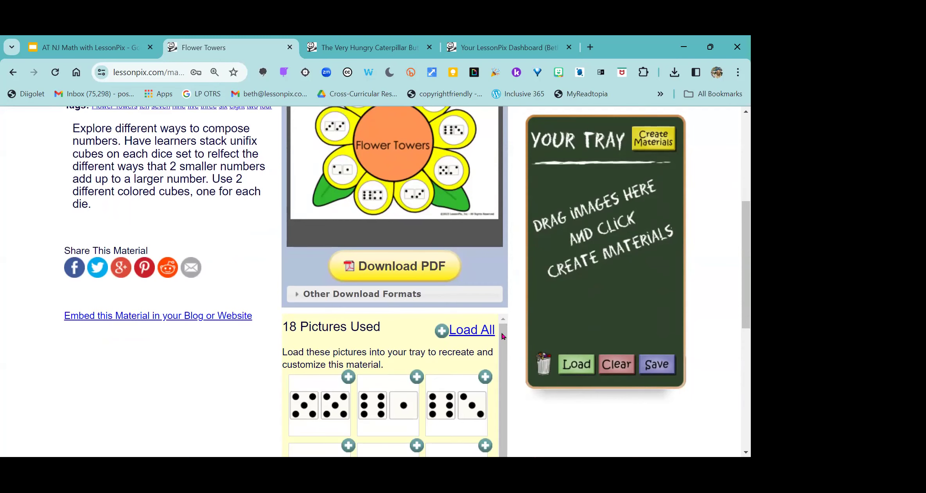
scroll(437, 236, up, 2)
scroll(438, 235, up, 1)
scroll(469, 324, down, 3)
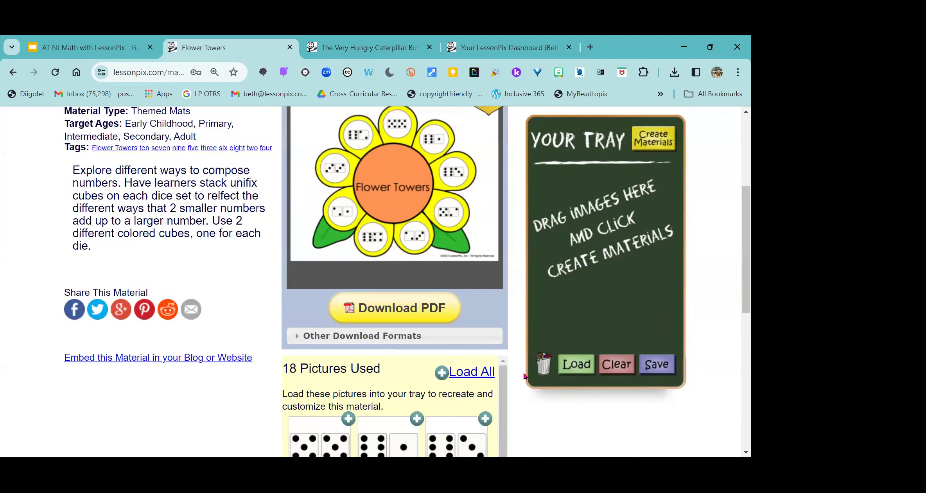
click(473, 329)
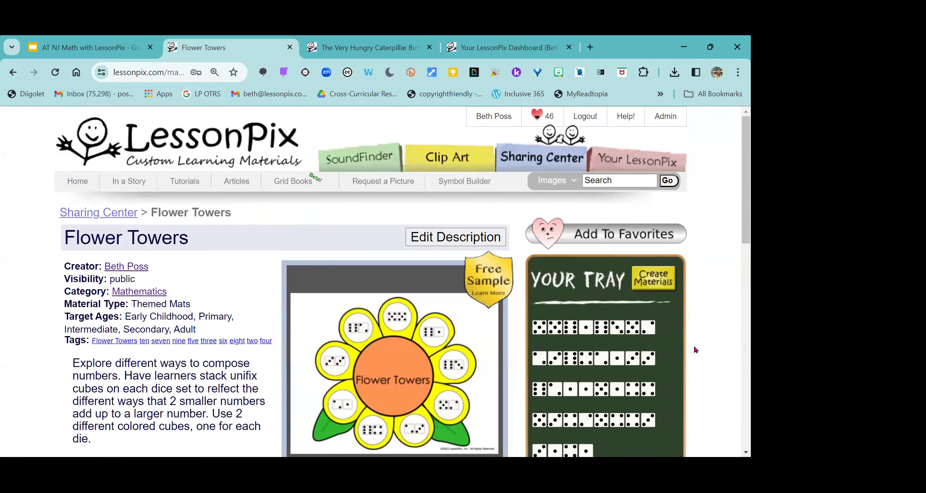
scroll(524, 268, down, 1)
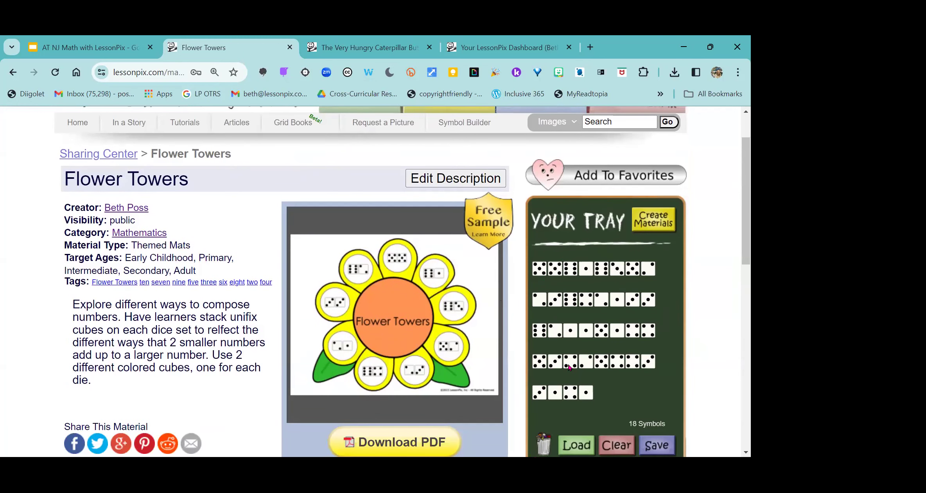
Step: Start a new material from the tray pictures and choose Themed Mats as its type
click(655, 220)
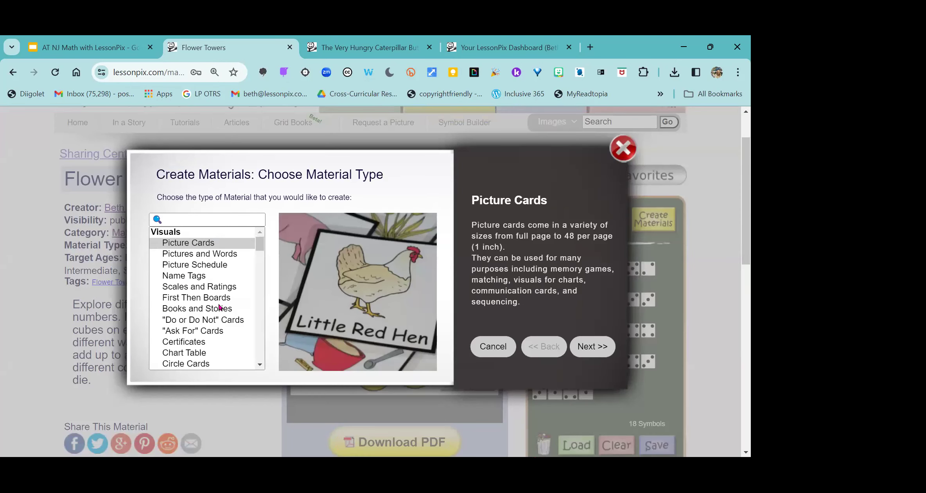
scroll(221, 310, down, 6)
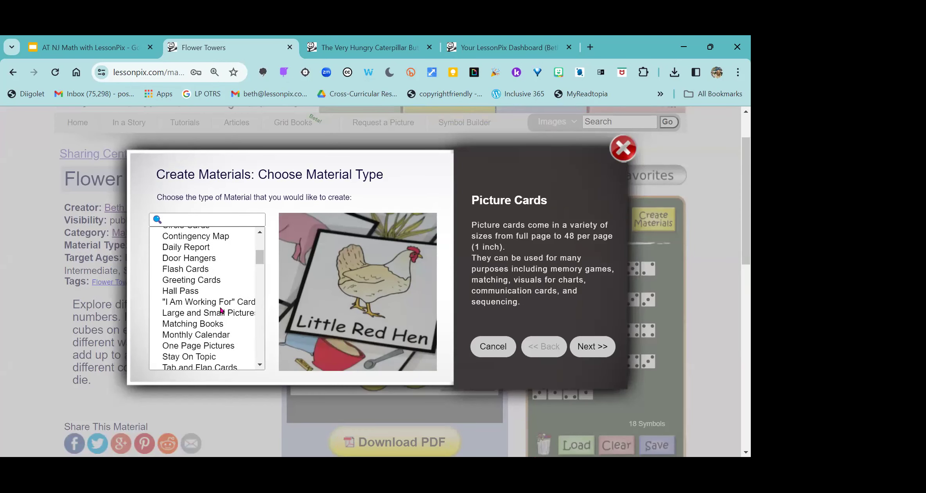
scroll(221, 310, down, 8)
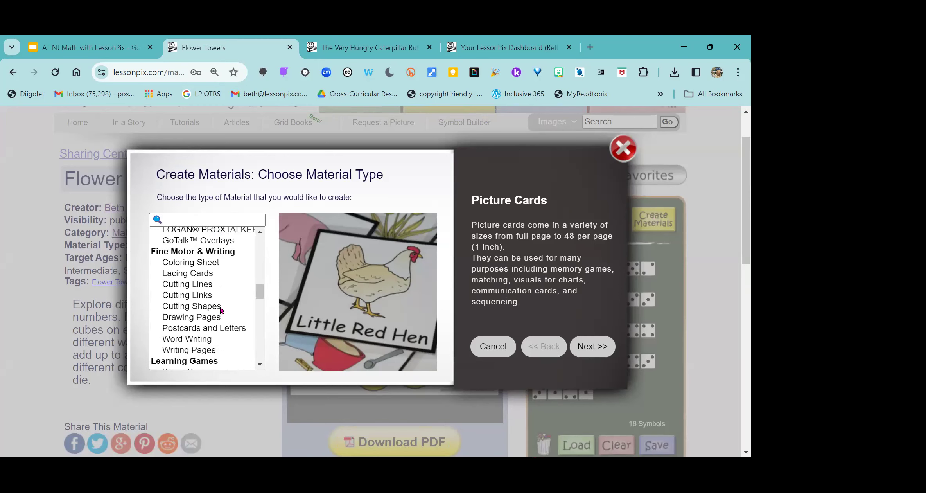
scroll(222, 310, down, 3)
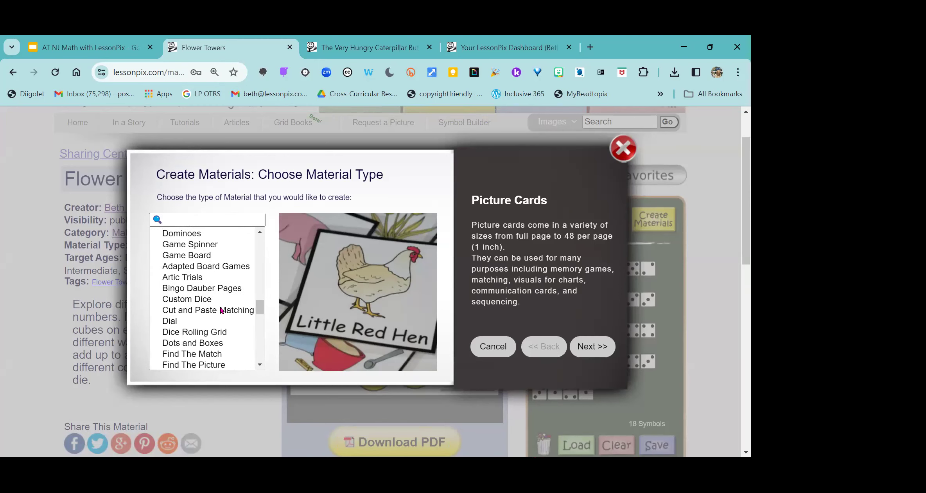
scroll(221, 310, down, 9)
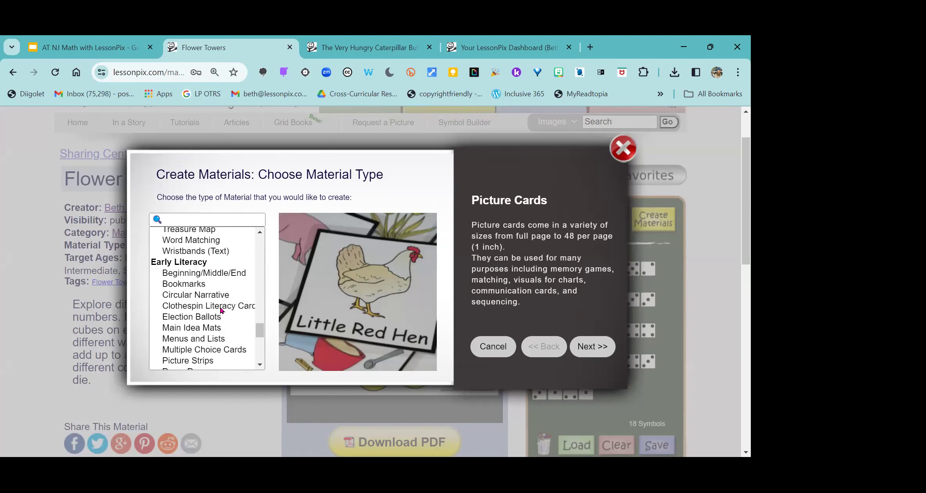
scroll(221, 333, down, 1)
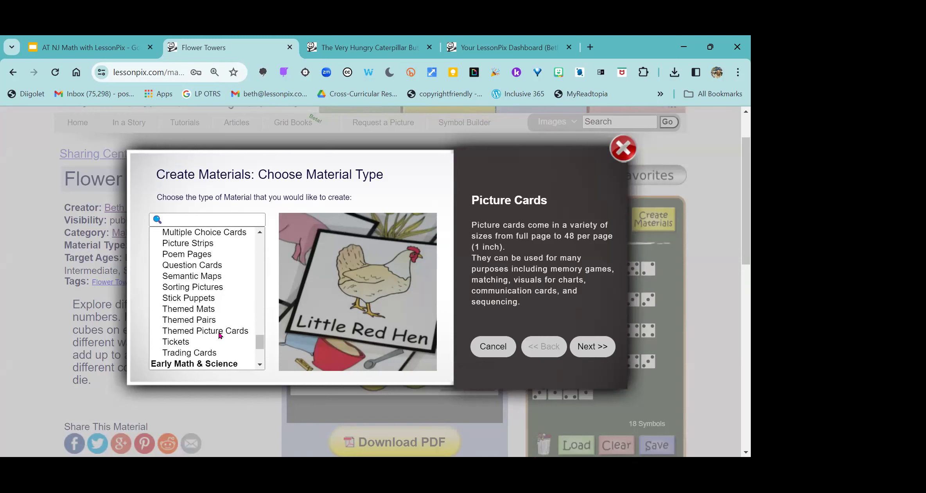
click(203, 309)
click(590, 349)
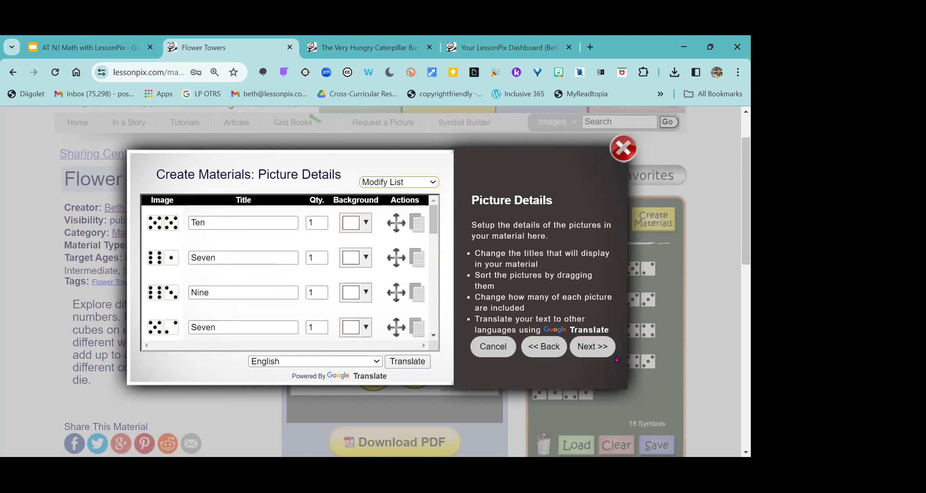
Step: Accept the picture details of the dice and set the themed mat's style to Nest
click(598, 352)
drag(250, 207, 169, 207)
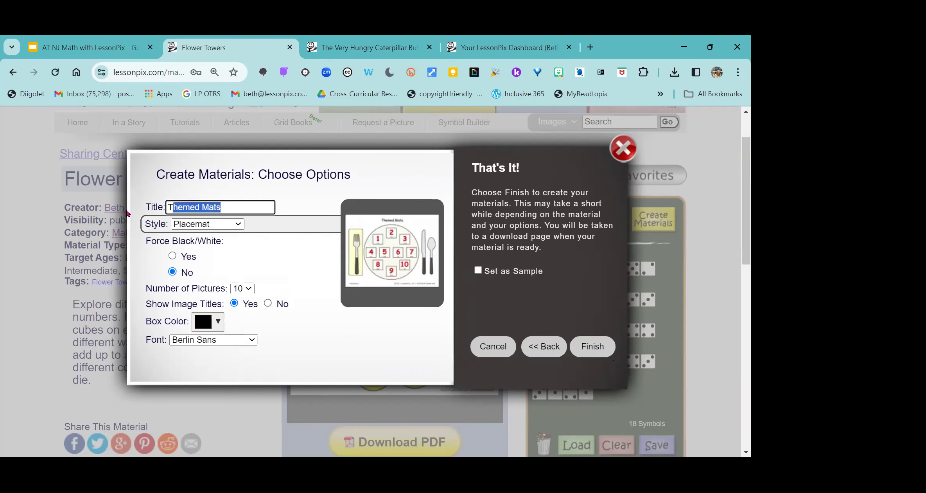
click(221, 223)
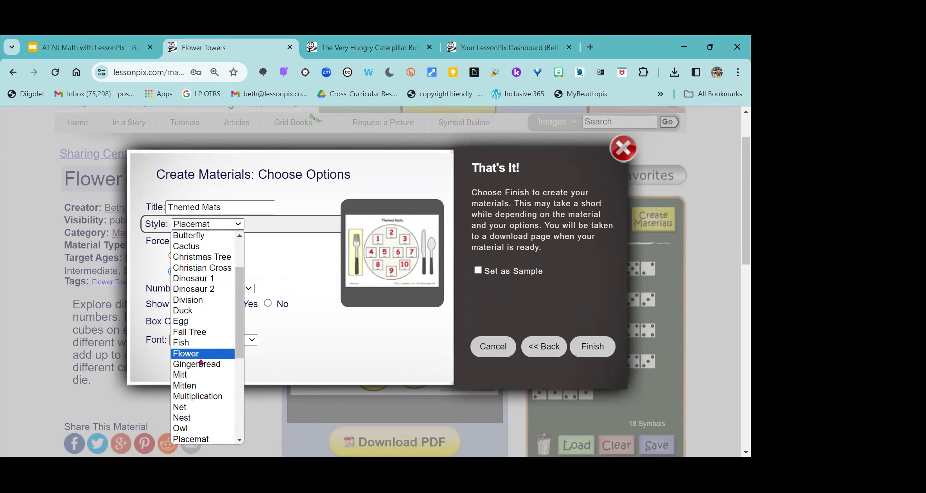
click(200, 422)
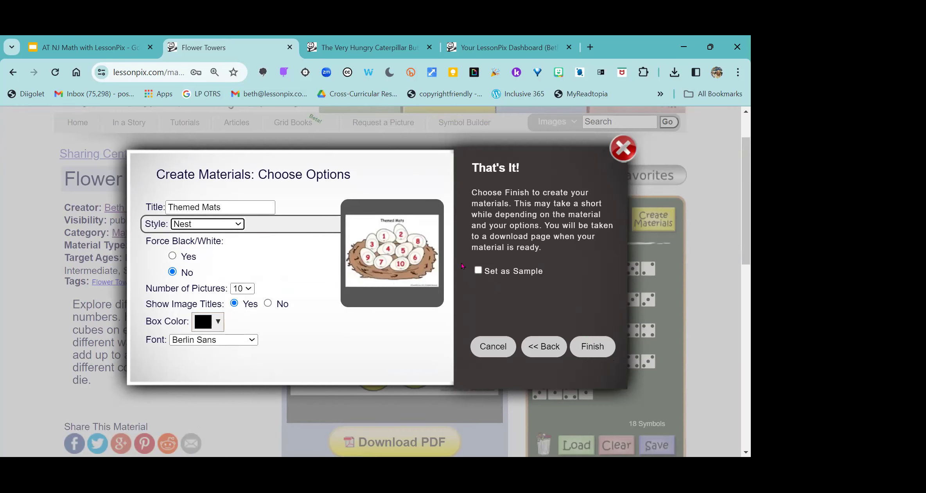
click(242, 288)
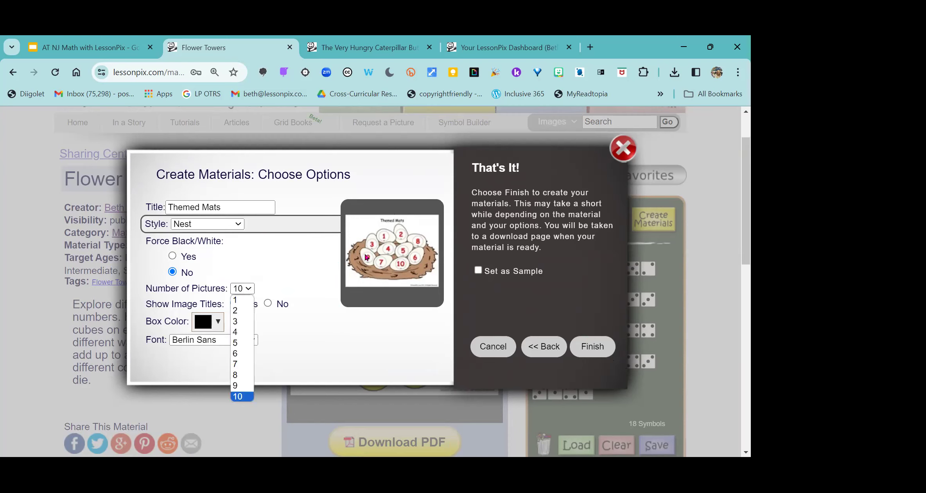
click(336, 278)
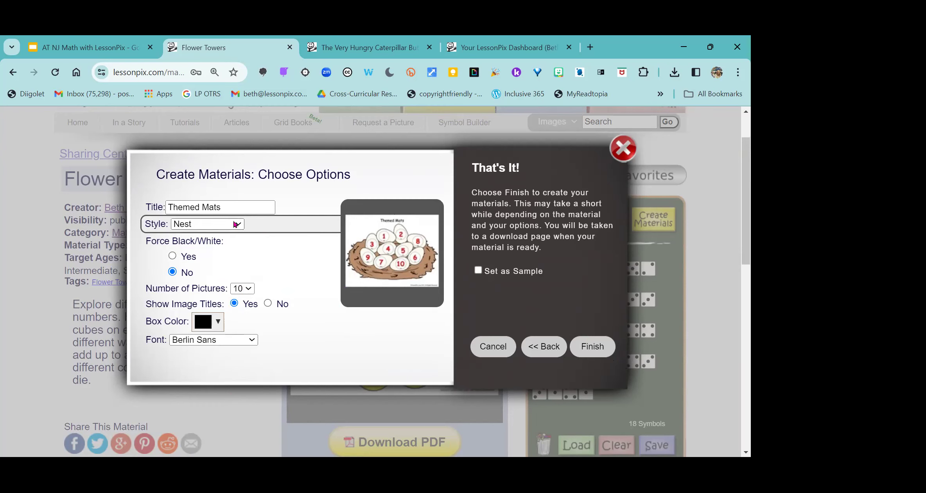
Step: Title the mat "Counting Towers Eggs in a Nest" and generate the finished material
drag(233, 208, 103, 195)
text(Coutin)
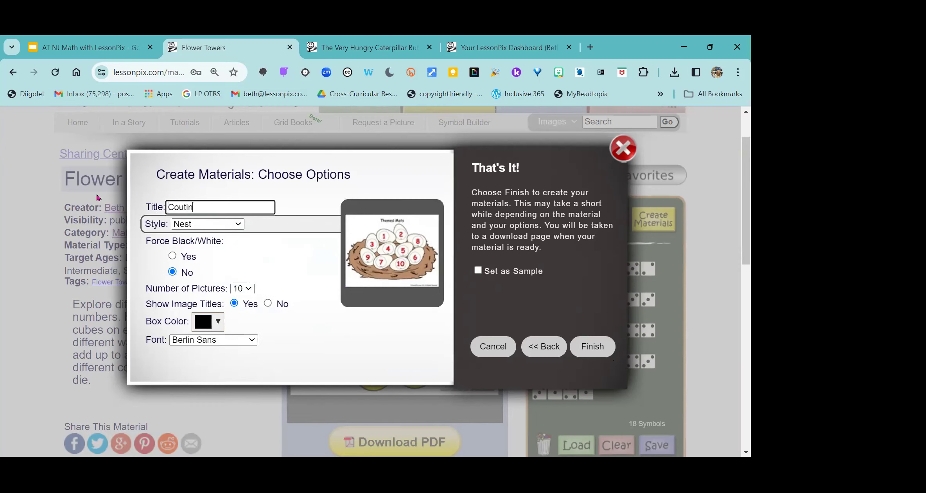
key(BackSpace)
text(ntin)
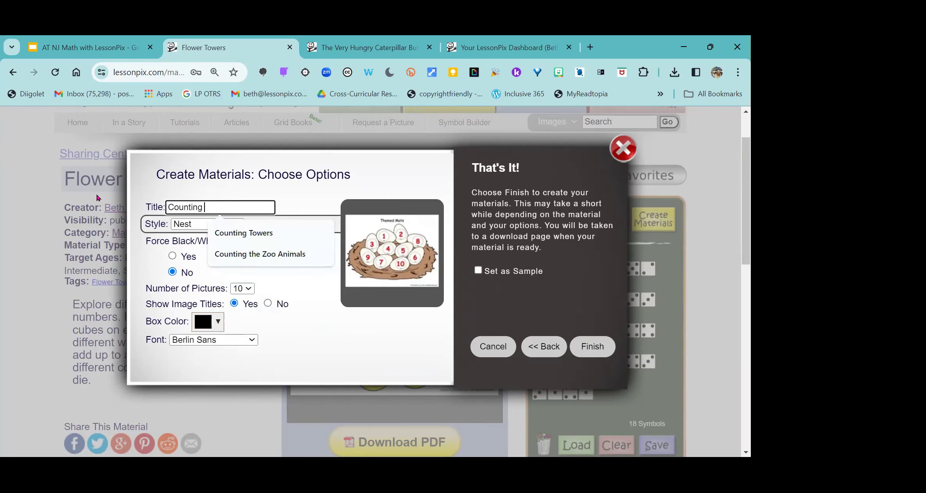
text(g Towers)
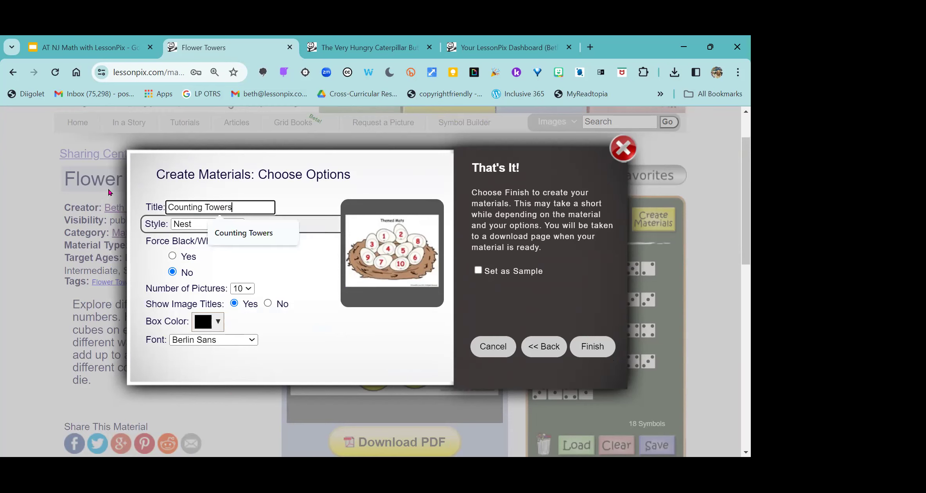
text( Eggs in a )
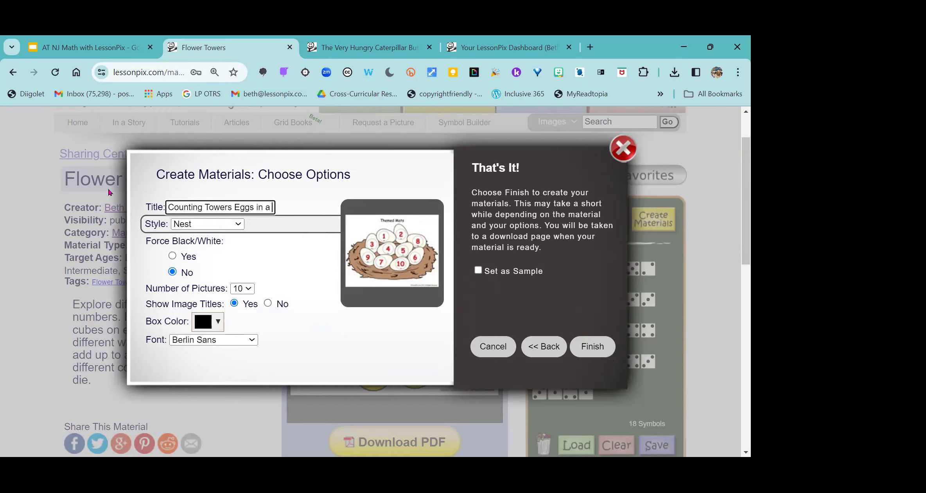
text(Nest)
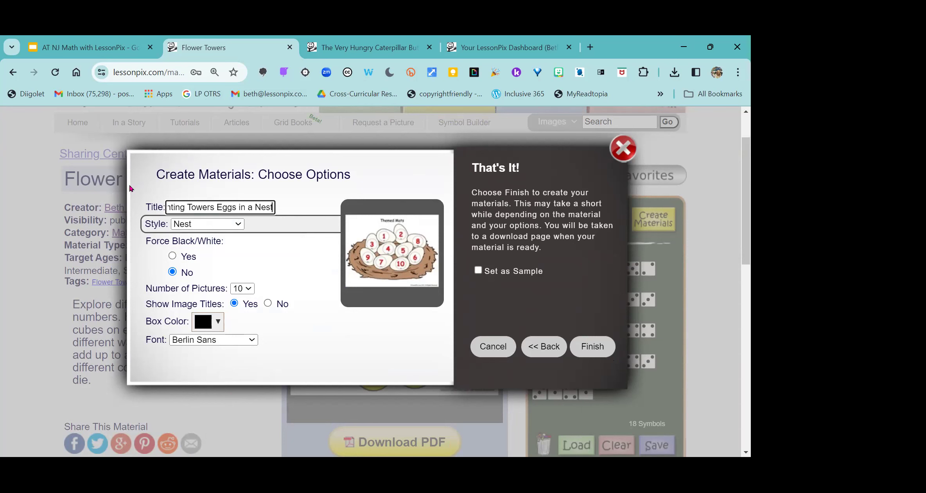
click(590, 348)
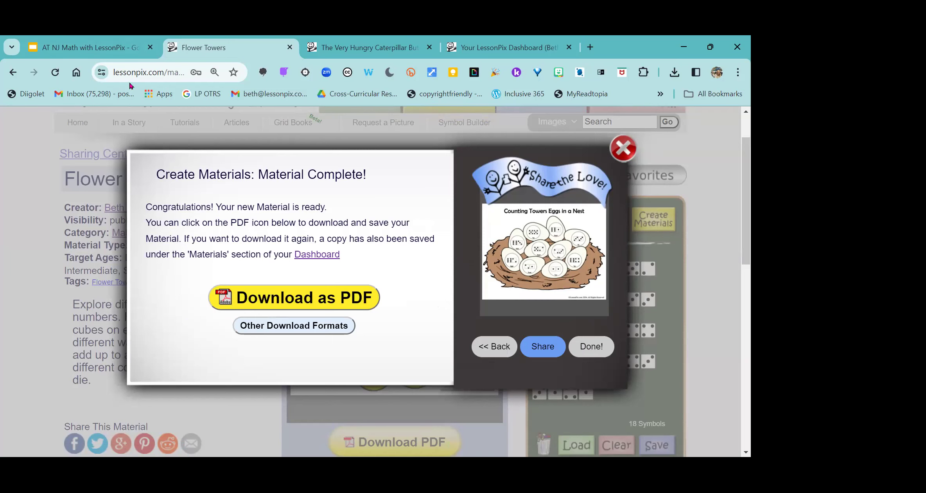
Step: Switch to the AT NJ Math with LessonPix presentation and show the slide about communication
click(86, 47)
key(Left)
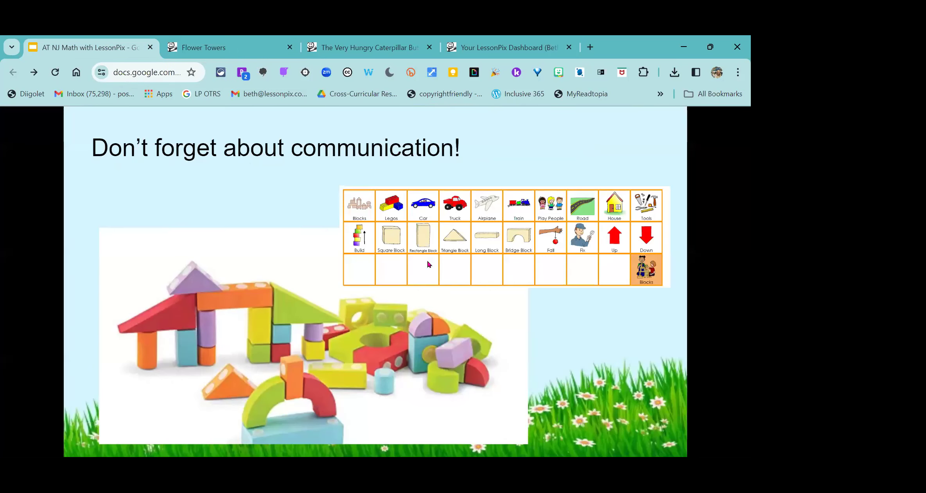